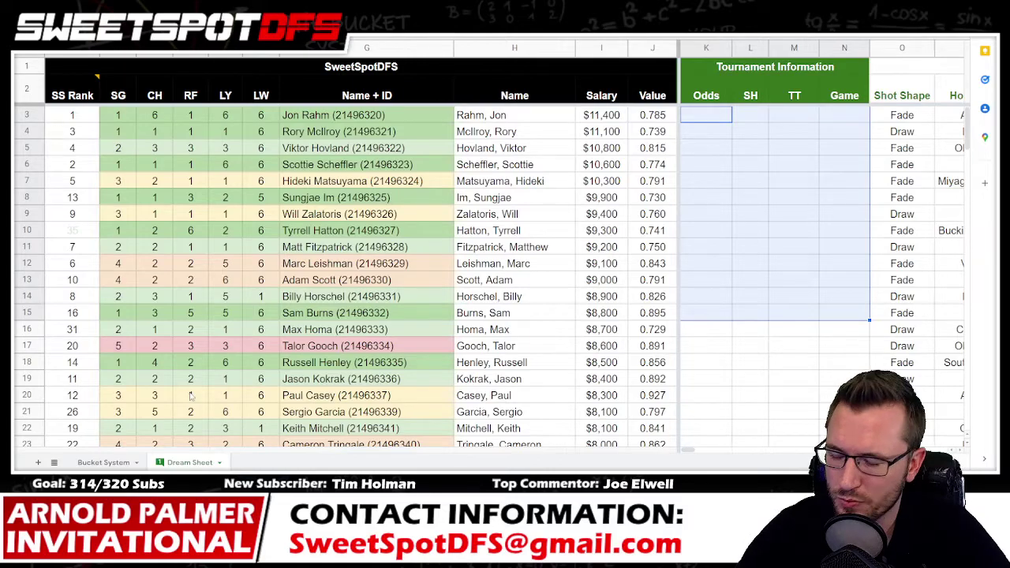
# Look over the bucket frequency table on the Bucket System sheet, and return to the Dream Sheet.
pyautogui.click(104, 462)
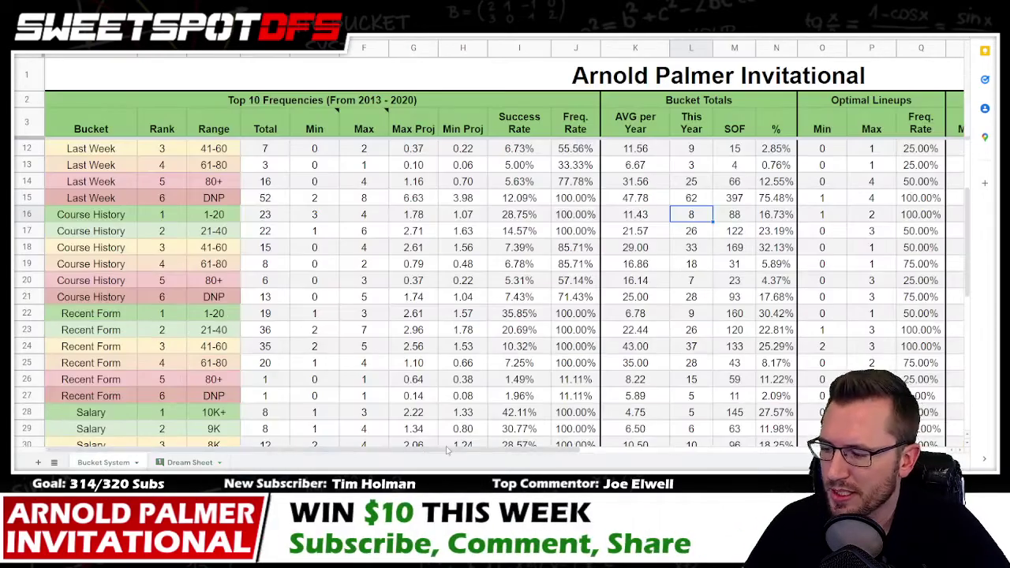
pyautogui.moveTo(438, 450); pyautogui.dragTo(409, 439)
pyautogui.click(181, 463)
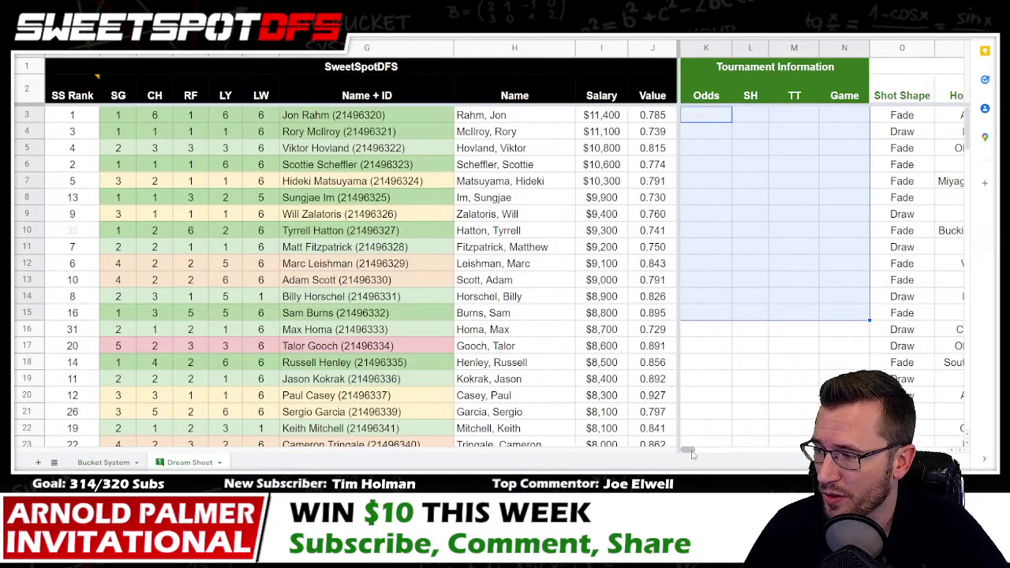
pyautogui.rightClick(348, 48)
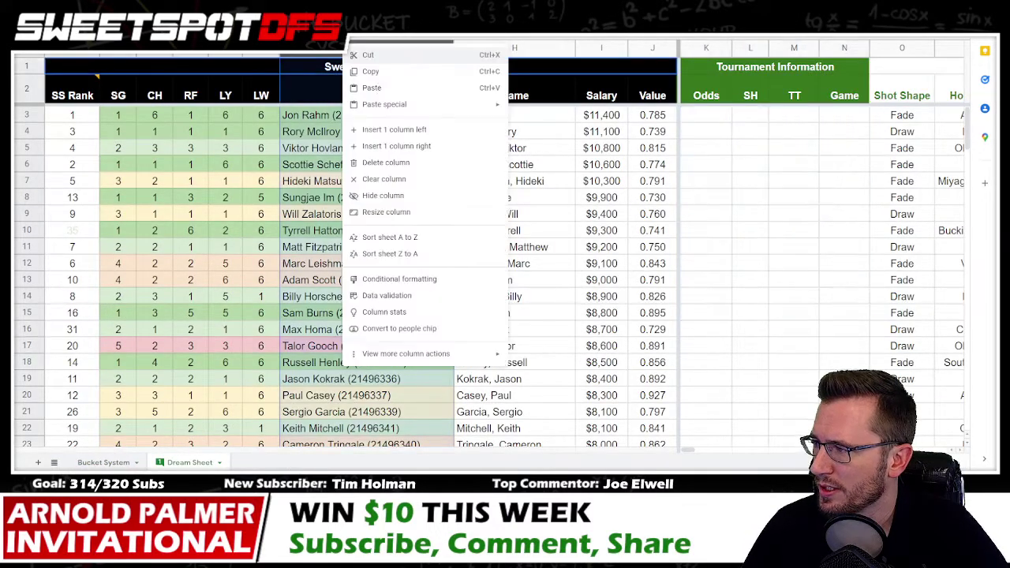
pyautogui.click(398, 197)
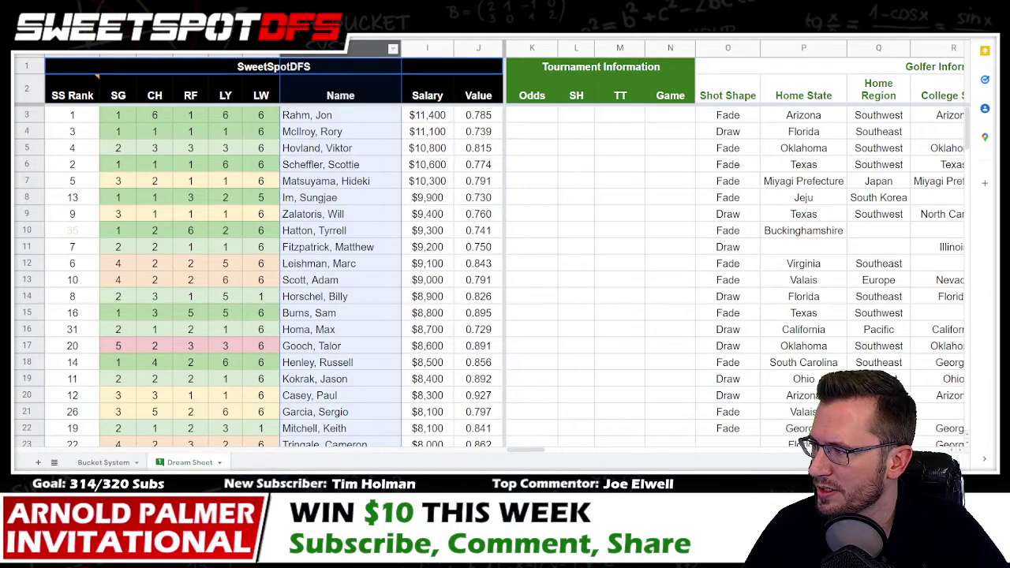
pyautogui.click(473, 180)
pyautogui.hotkey('ctrl', 'z')
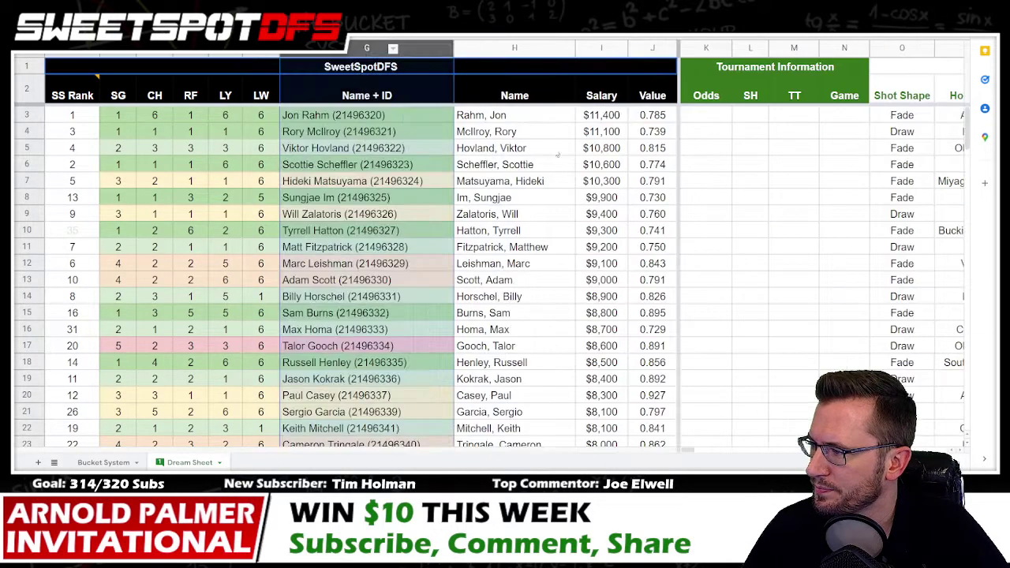
# Hide the Name column H on the Dream Sheet, keeping the Name + ID column.
pyautogui.rightClick(519, 50)
pyautogui.click(545, 198)
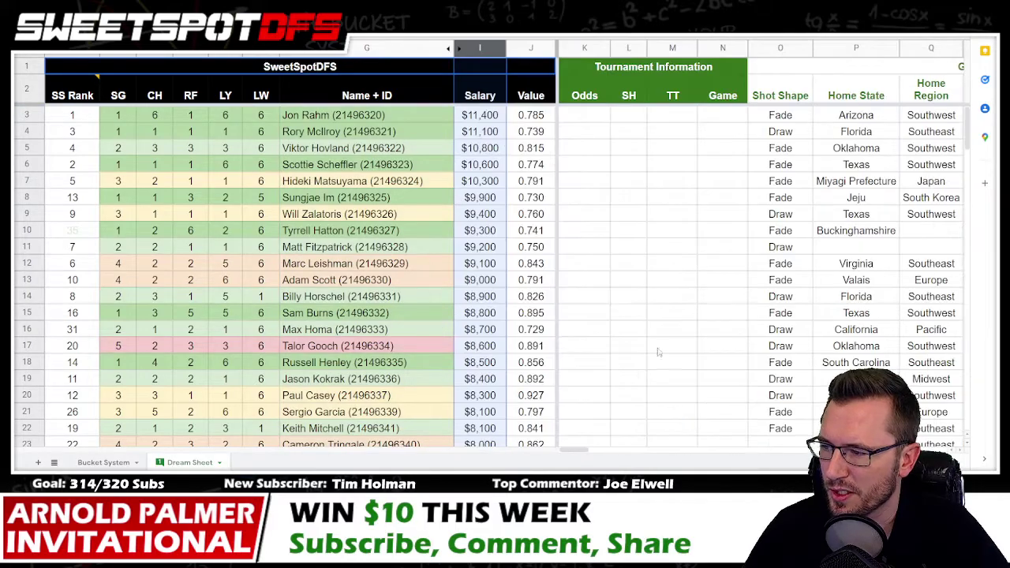
pyautogui.moveTo(575, 450)
pyautogui.mouseDown()
pyautogui.moveTo(969, 439)
pyautogui.moveTo(575, 450)
pyautogui.mouseUp()
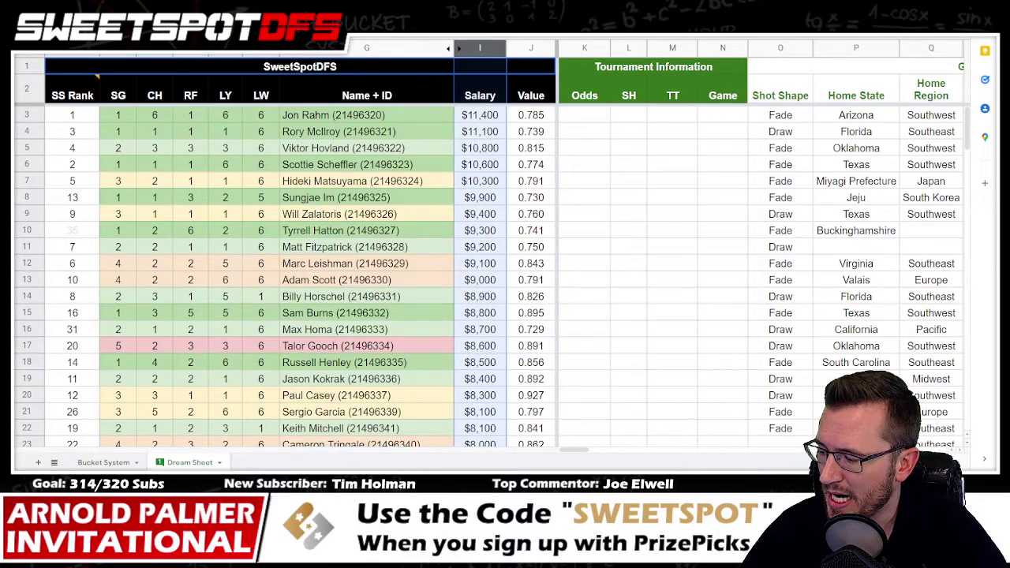
# Switch to the Excel optimizer workbook, check the Lock column on the Optimizer sheet, and return to the Dream Sheet.
pyautogui.hotkey('alt', 'Tab')
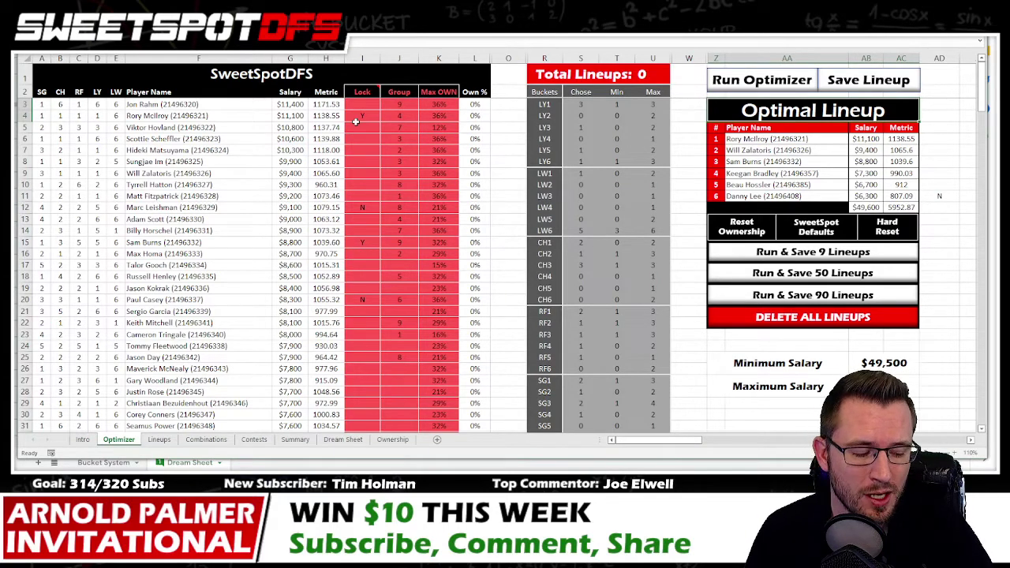
pyautogui.press('Delete')
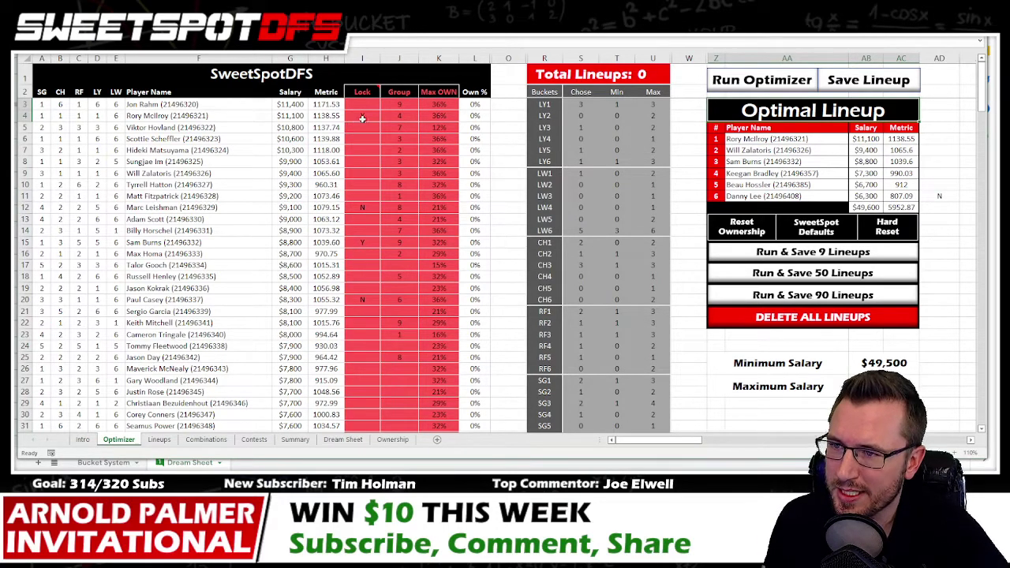
pyautogui.hotkey('alt', 'Tab')
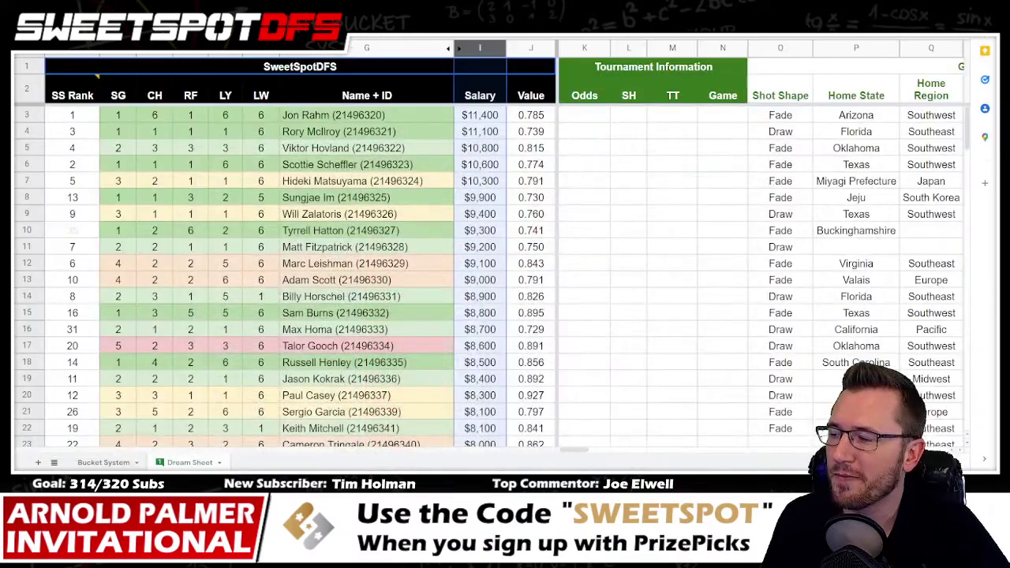
# Switch to the spreadsheet with the '22 DK sheet and bring its OWGR and grass metric columns into view.
pyautogui.hotkey('alt', 'Tab')
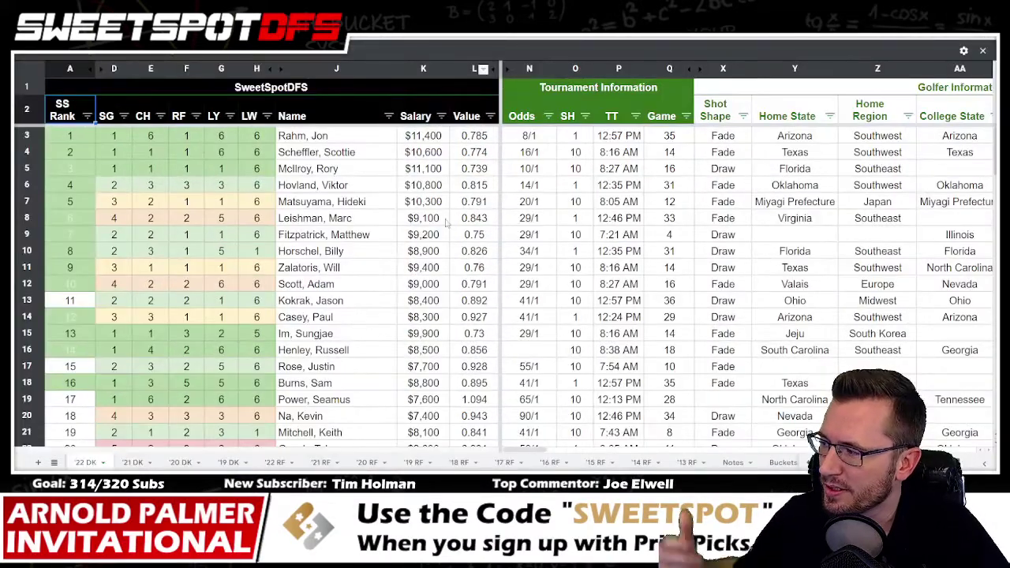
pyautogui.click(86, 117)
pyautogui.click(123, 136)
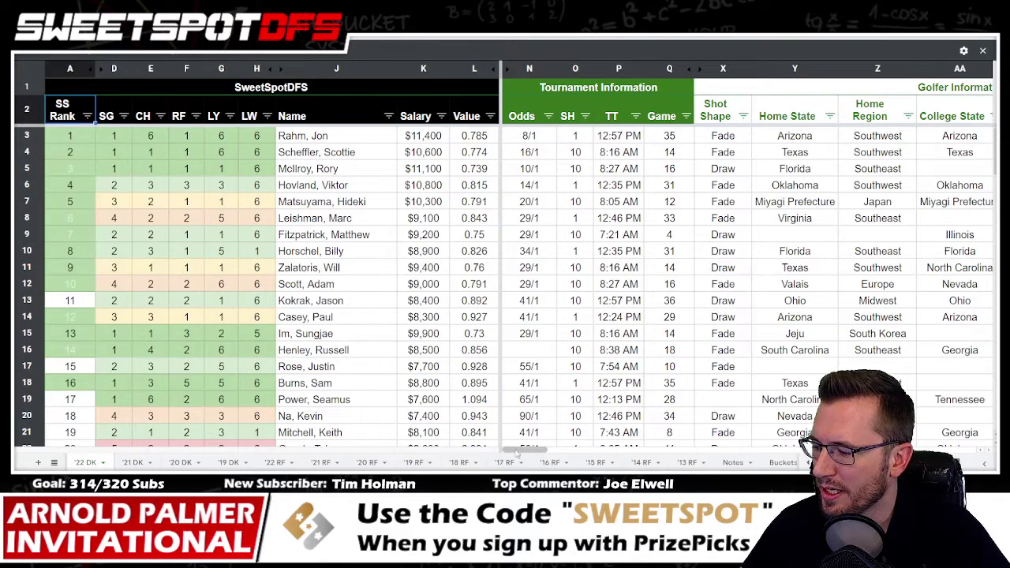
pyautogui.hscroll(20, 517, 455)
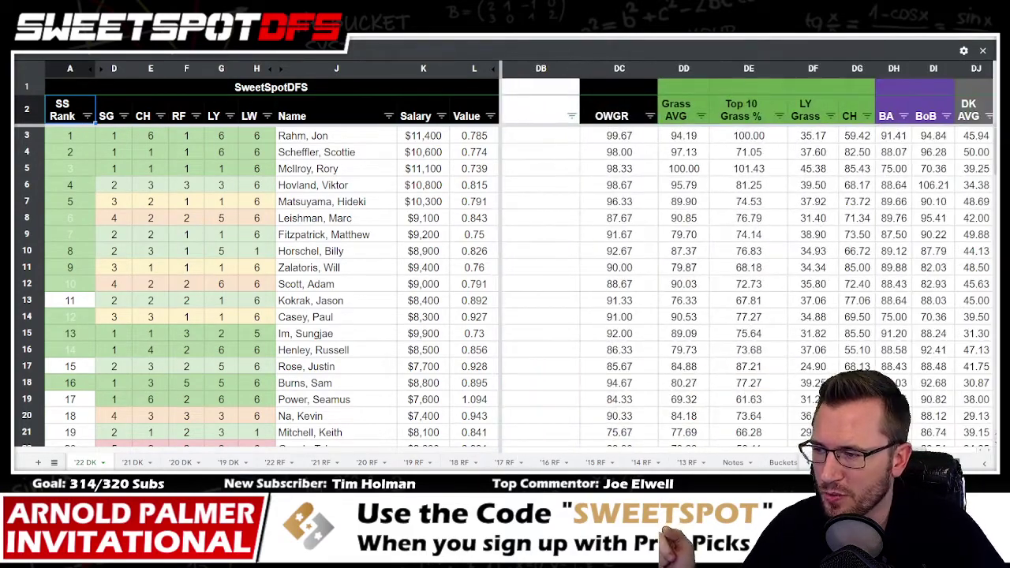
# Examine the golfers' OWGR, Grass AVG, Top 10 Grass %, LY Grass and CH columns on the '22 DK sheet.
pyautogui.click(612, 73)
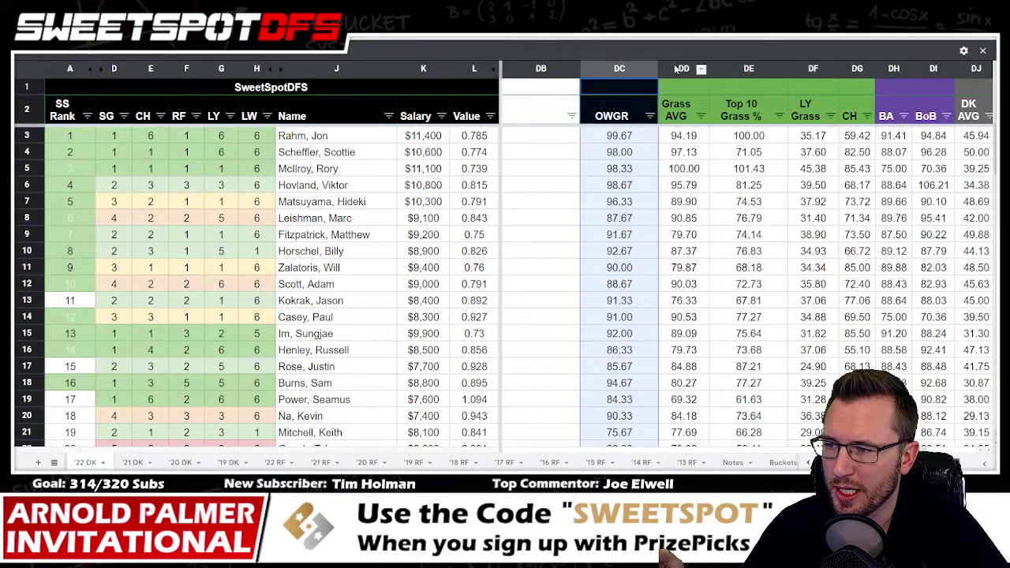
pyautogui.moveTo(684, 70); pyautogui.dragTo(813, 69)
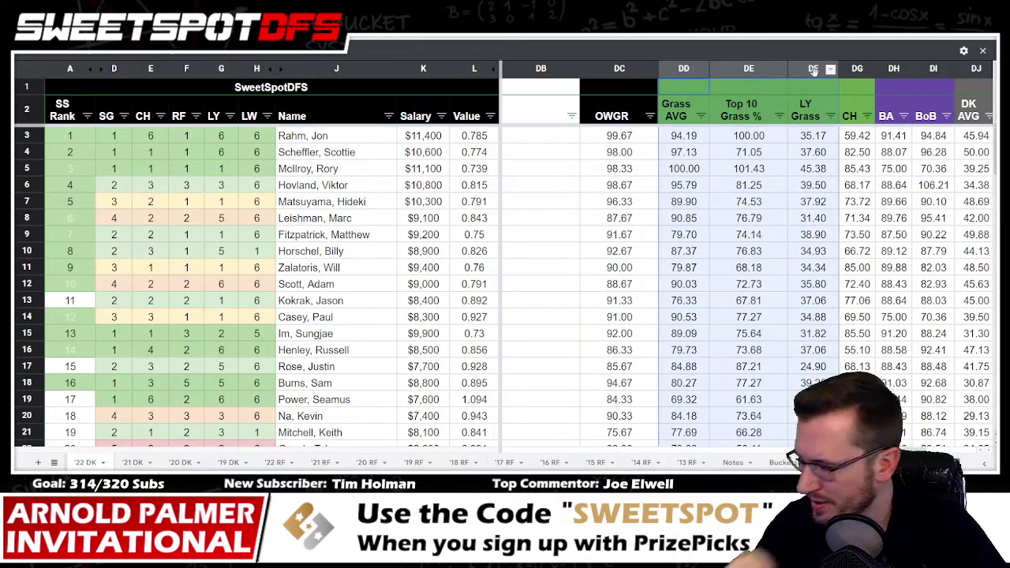
pyautogui.click(742, 110)
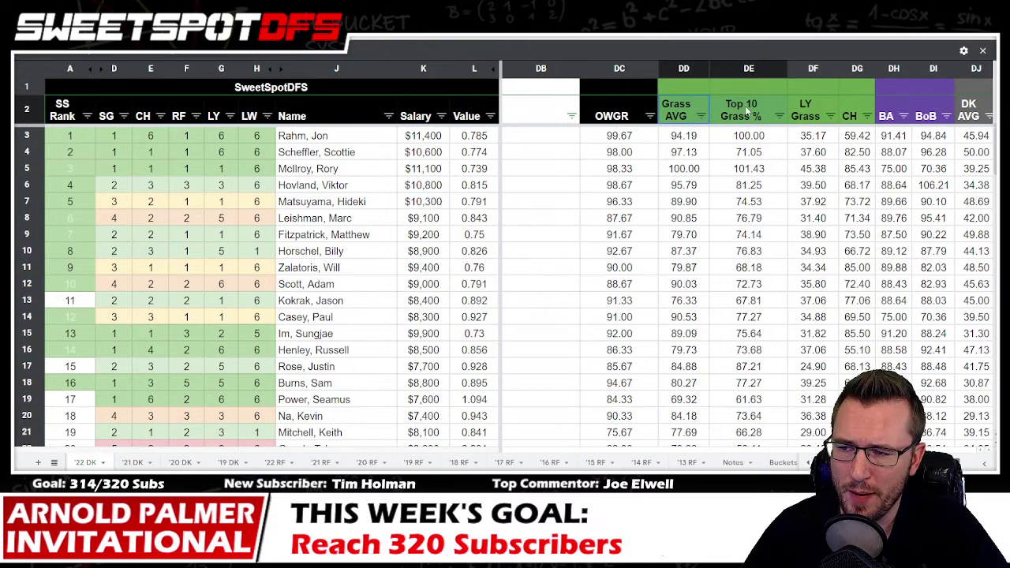
pyautogui.moveTo(681, 69); pyautogui.dragTo(731, 66)
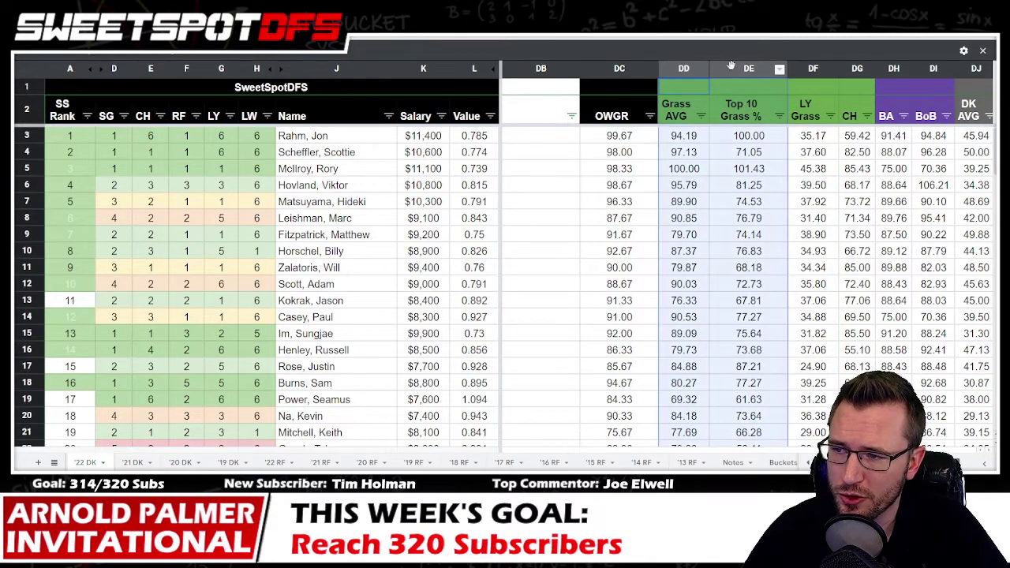
pyautogui.click(813, 69)
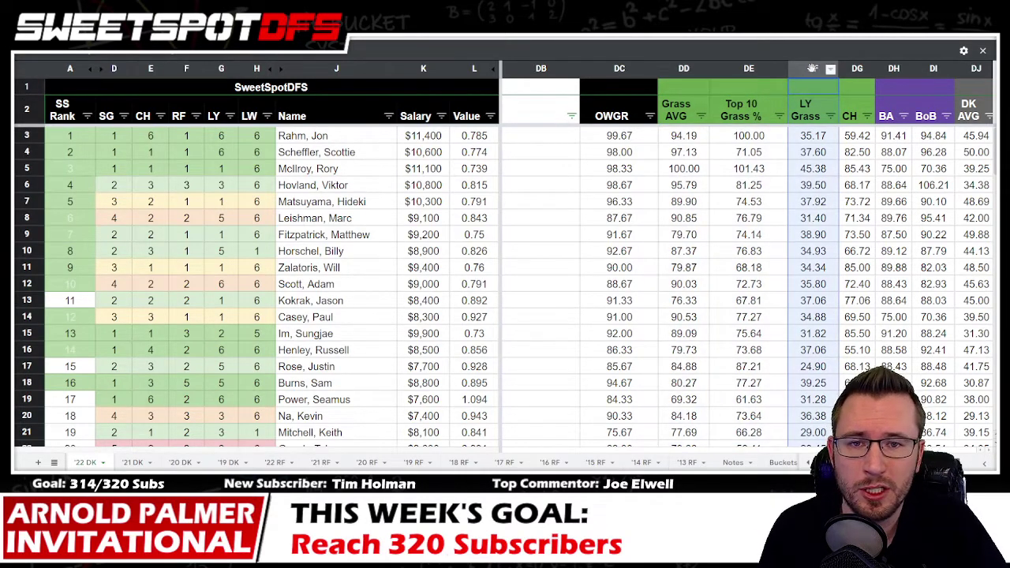
pyautogui.click(809, 115)
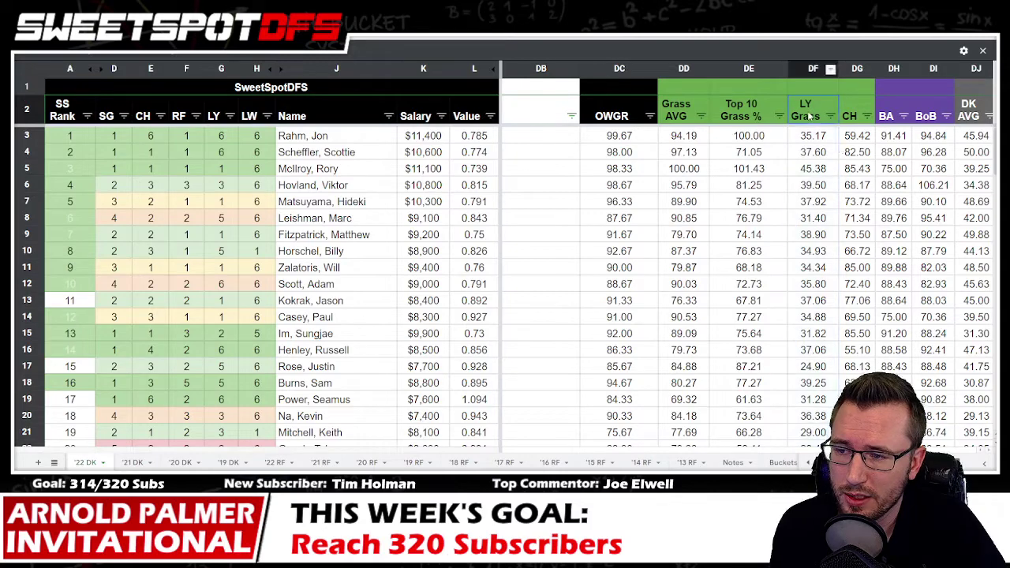
pyautogui.click(858, 69)
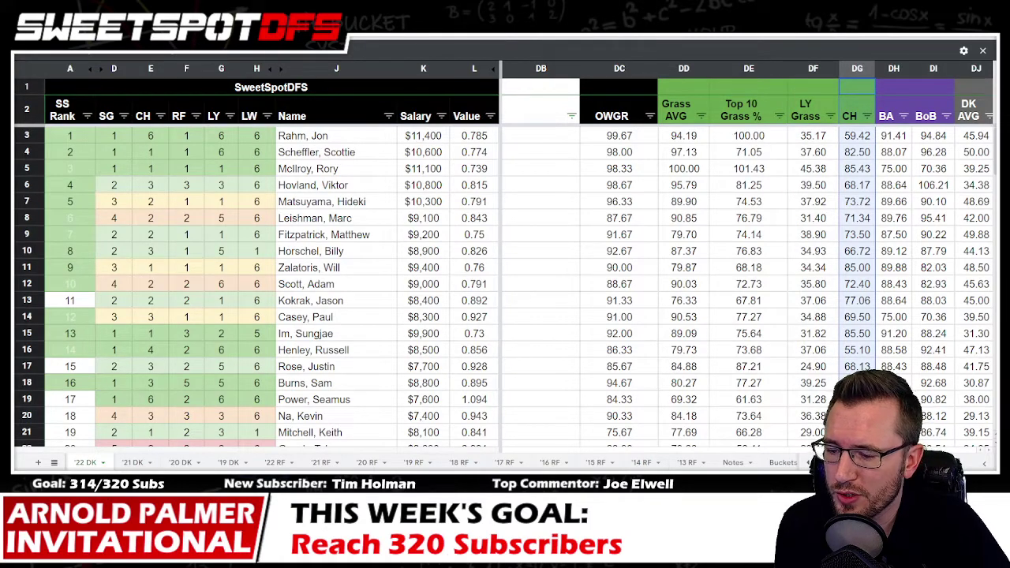
# Highlight the grey DK AVG, RF AVG and Scoring AVG columns and slightly narrow the grey Scoring AVG column.
pyautogui.hscroll(5, 729, 356)
pyautogui.hscroll(3, 746, 276)
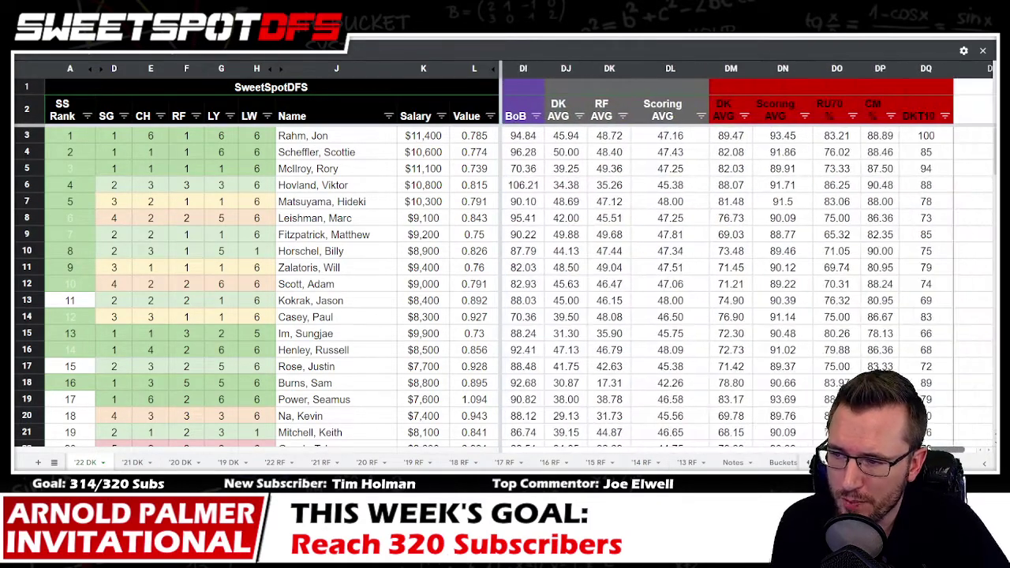
pyautogui.moveTo(566, 69); pyautogui.dragTo(670, 68)
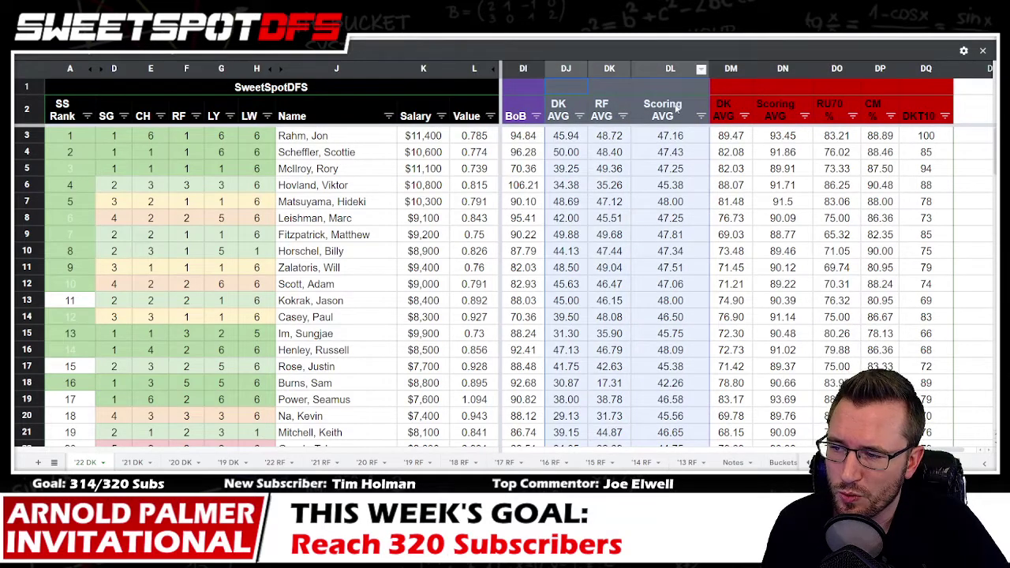
pyautogui.click(676, 155)
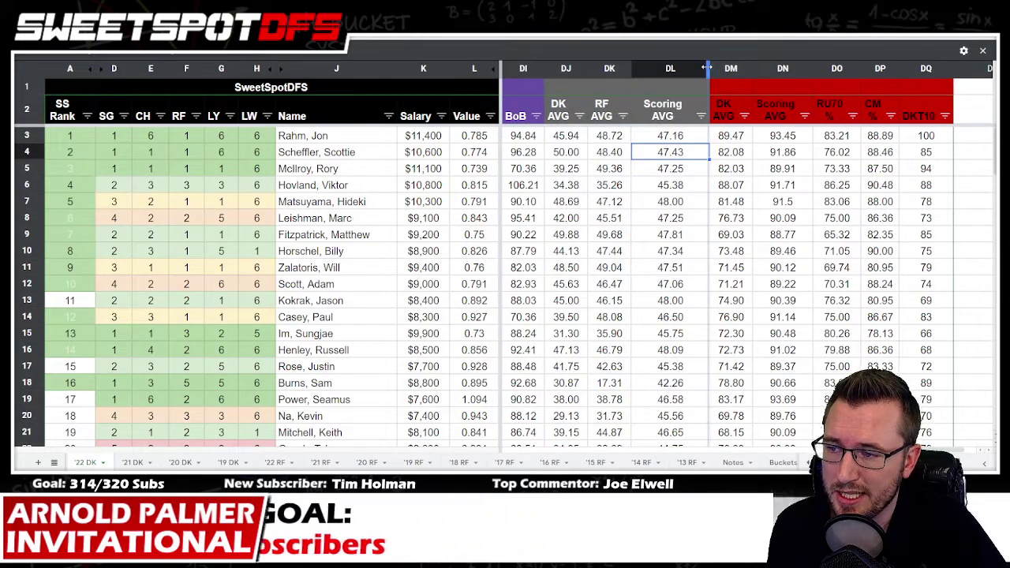
pyautogui.moveTo(710, 68); pyautogui.dragTo(691, 68)
# Examine the grey DK AVG, RF AVG and Scoring AVG columns one by one.
pyautogui.click(564, 106)
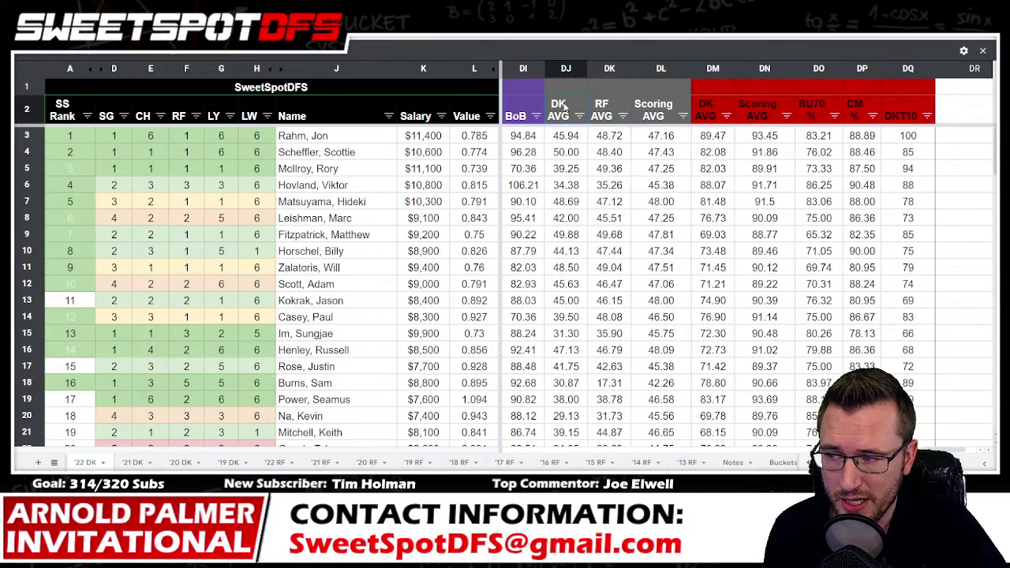
pyautogui.click(597, 111)
pyautogui.click(611, 69)
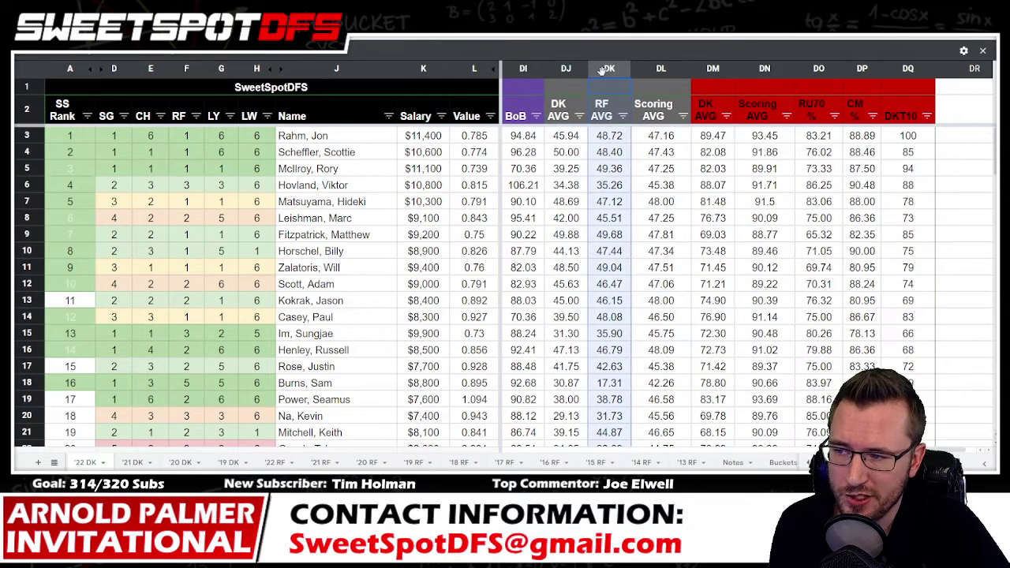
pyautogui.click(655, 115)
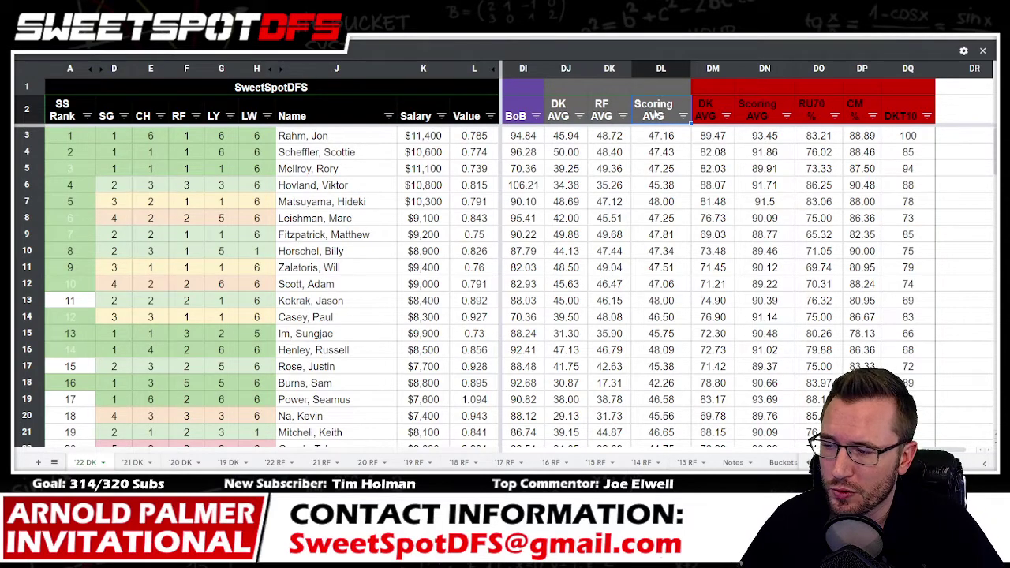
# Examine the red metric group, covering DK AVG, Scoring AVG, RU70 %, CM % and DKT10.
pyautogui.moveTo(738, 68); pyautogui.dragTo(921, 67)
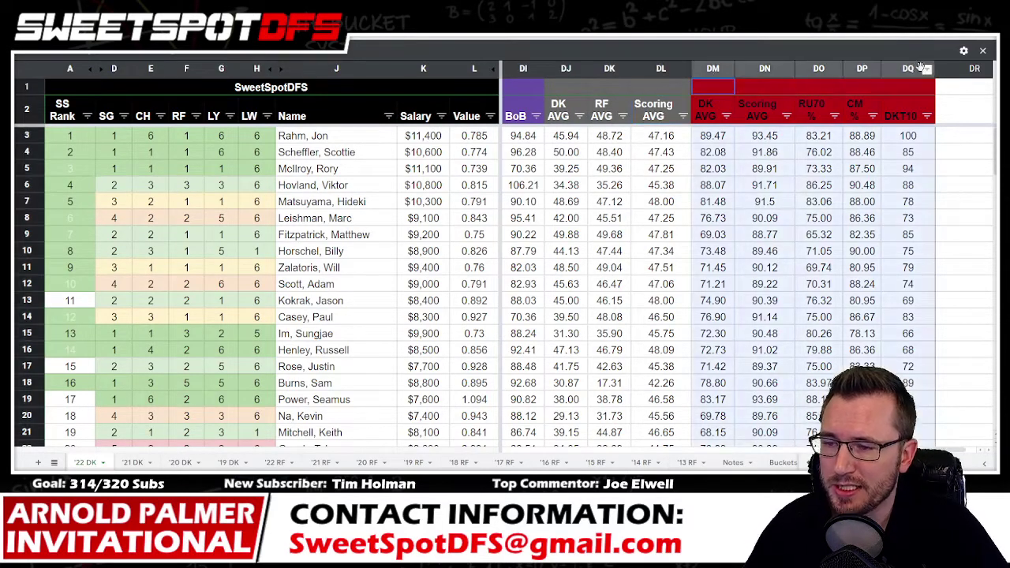
pyautogui.click(759, 114)
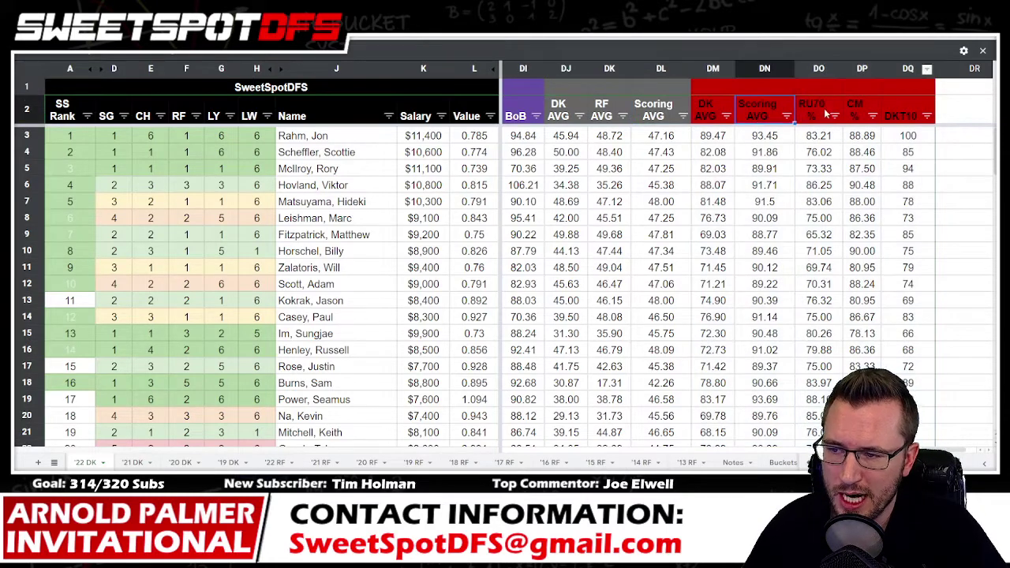
pyautogui.click(826, 114)
pyautogui.click(868, 110)
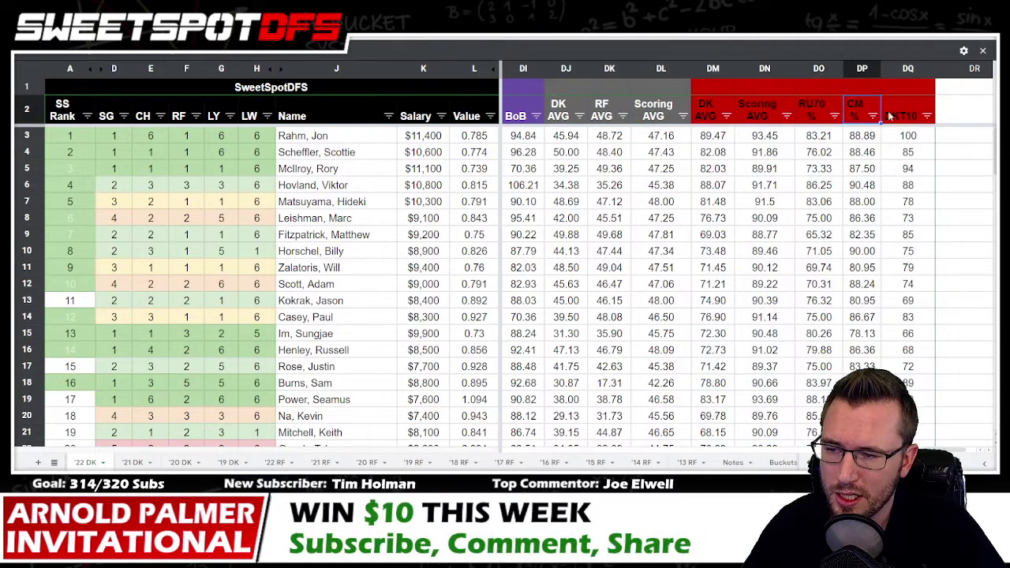
pyautogui.click(916, 113)
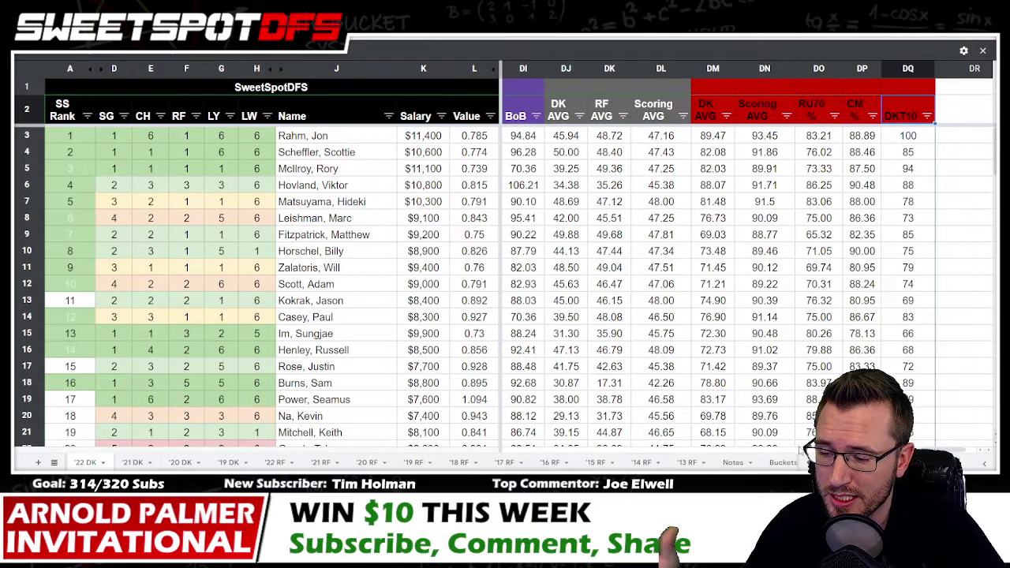
# Examine the Score column against the SS Rank column, comparing the scores in the first two golfer rows.
pyautogui.hscroll(3, 944, 162)
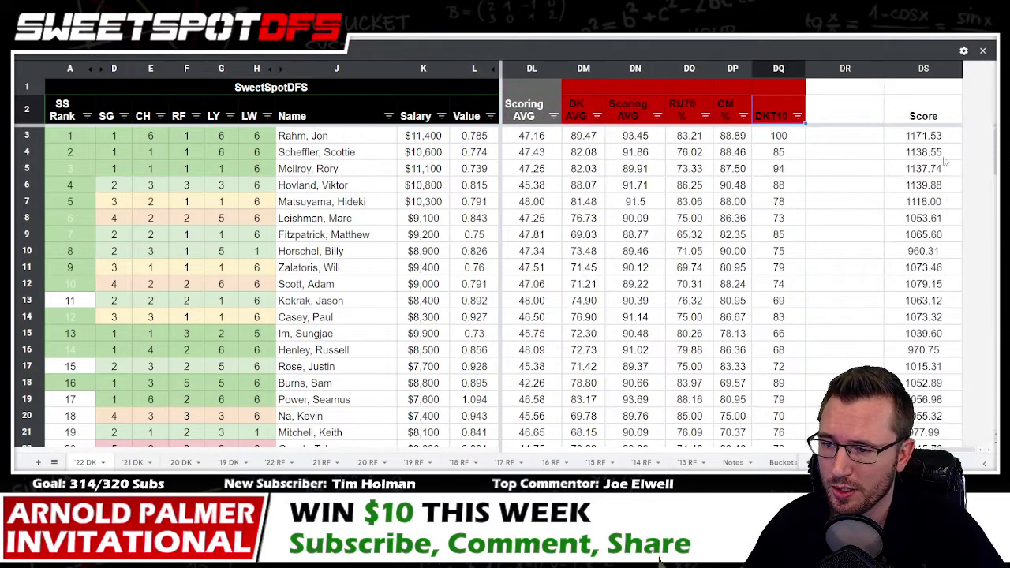
pyautogui.click(930, 69)
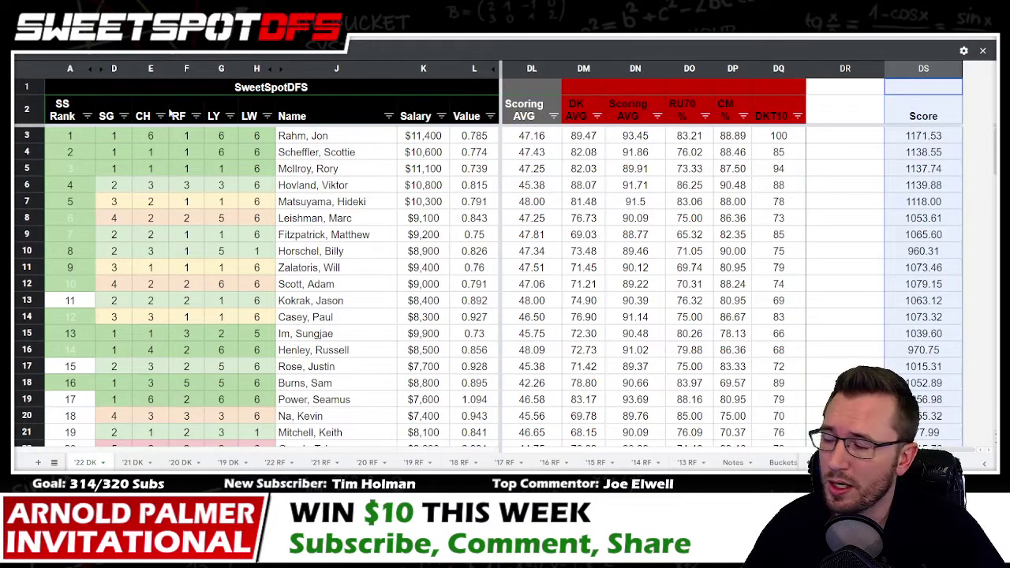
pyautogui.click(71, 68)
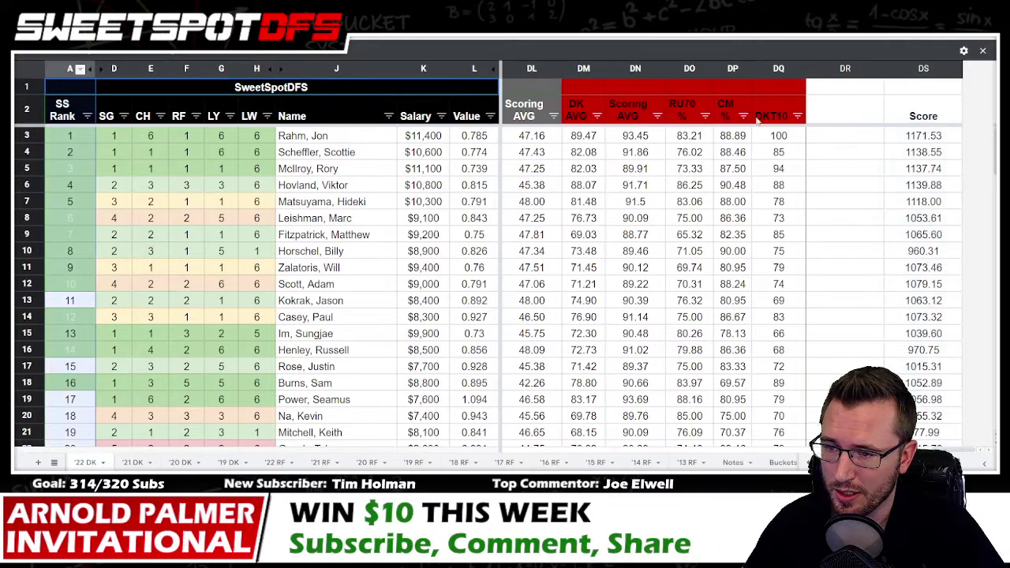
pyautogui.click(947, 140)
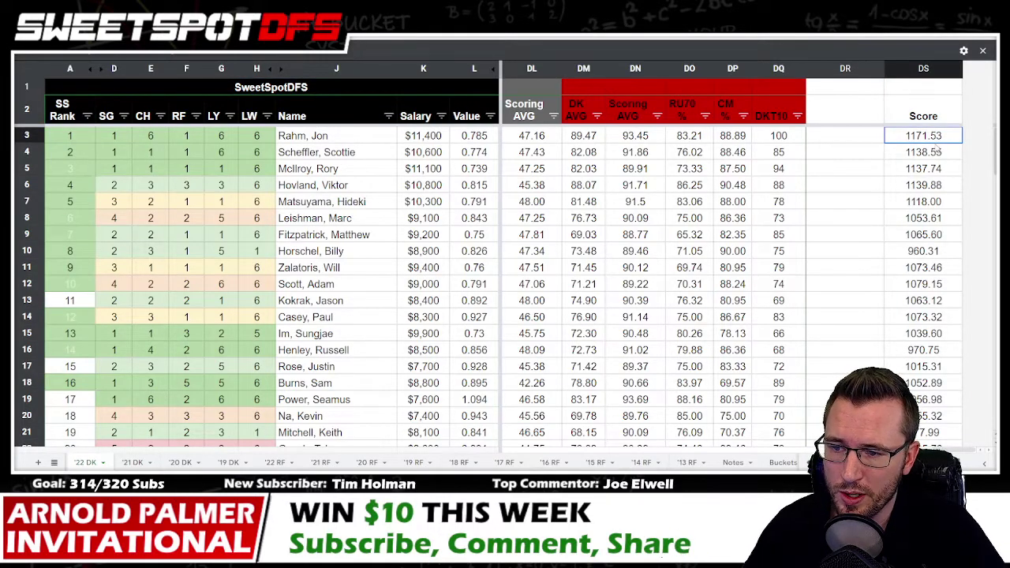
pyautogui.keyDown('shift'); pyautogui.click(936, 151); pyautogui.keyUp('shift')
pyautogui.click(926, 155)
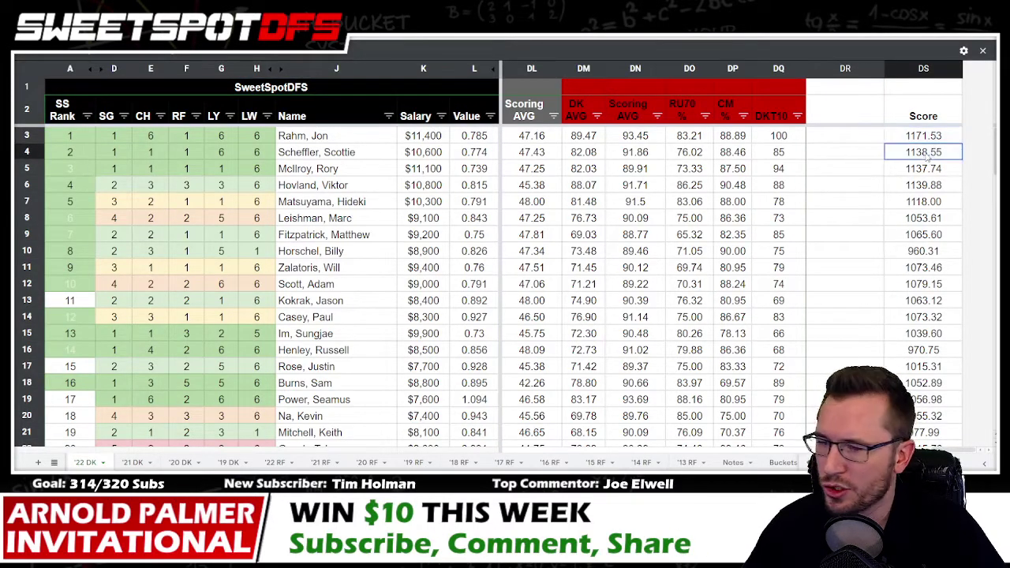
# Compare the Score values of the golfers in rows 4 to 6.
pyautogui.keyDown('shift'); pyautogui.click(932, 168); pyautogui.keyUp('shift')
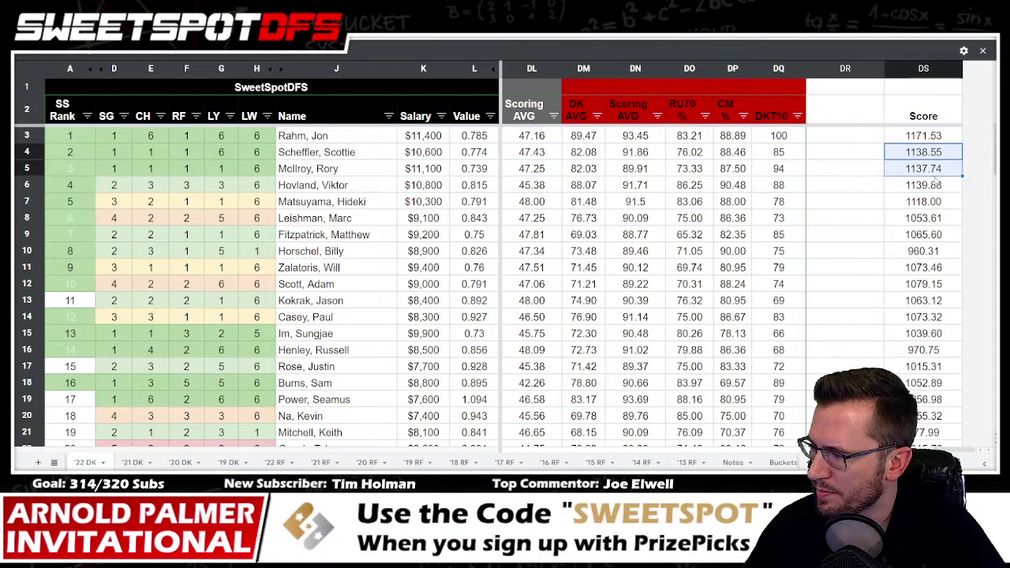
pyautogui.click(938, 187)
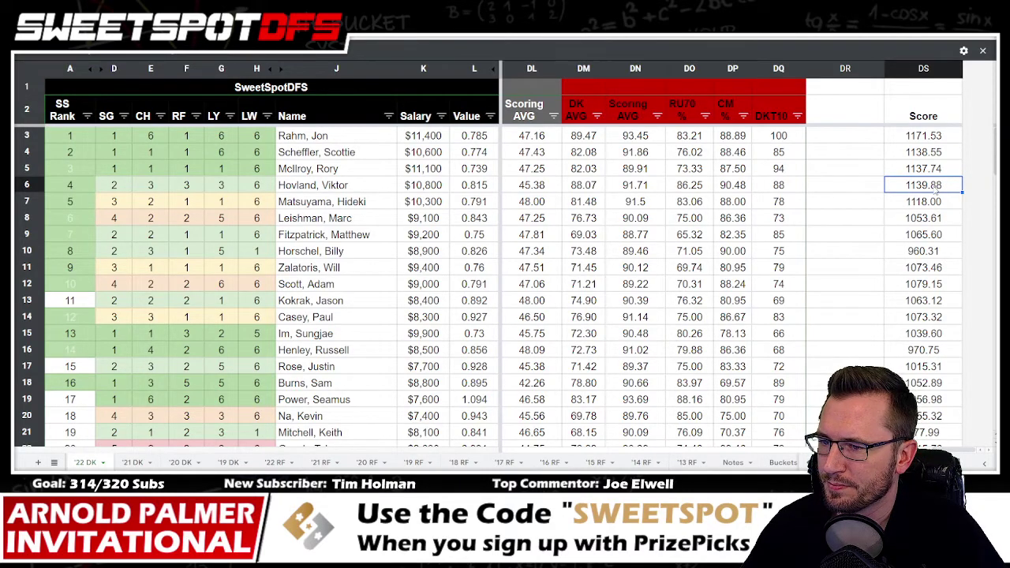
# Replace the first golfer's Score in cell DS3 with a SUM formula over DC3:DQ3, from OWGR through DKT10.
pyautogui.click(937, 137)
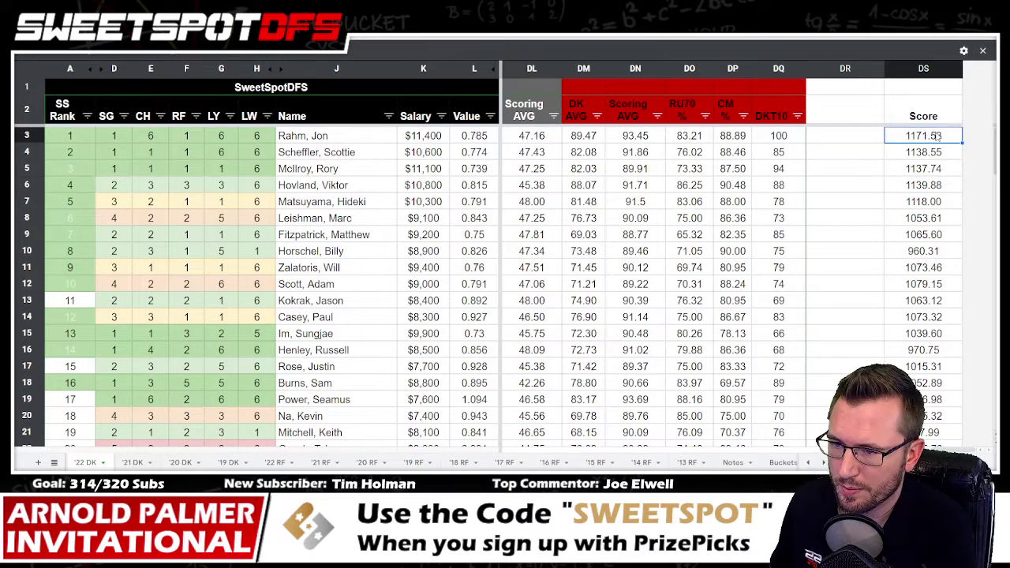
pyautogui.write('=')
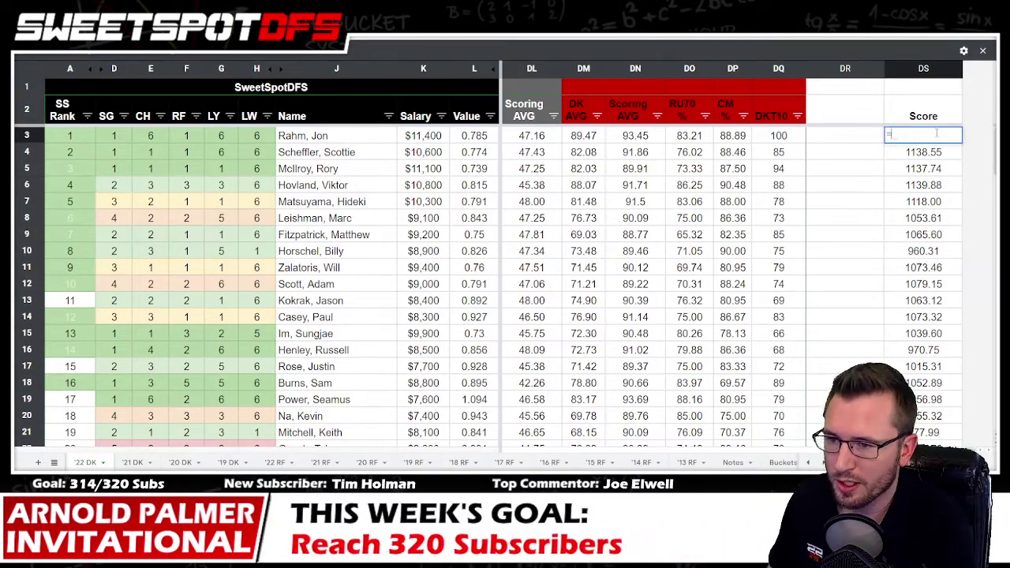
pyautogui.write('sum(')
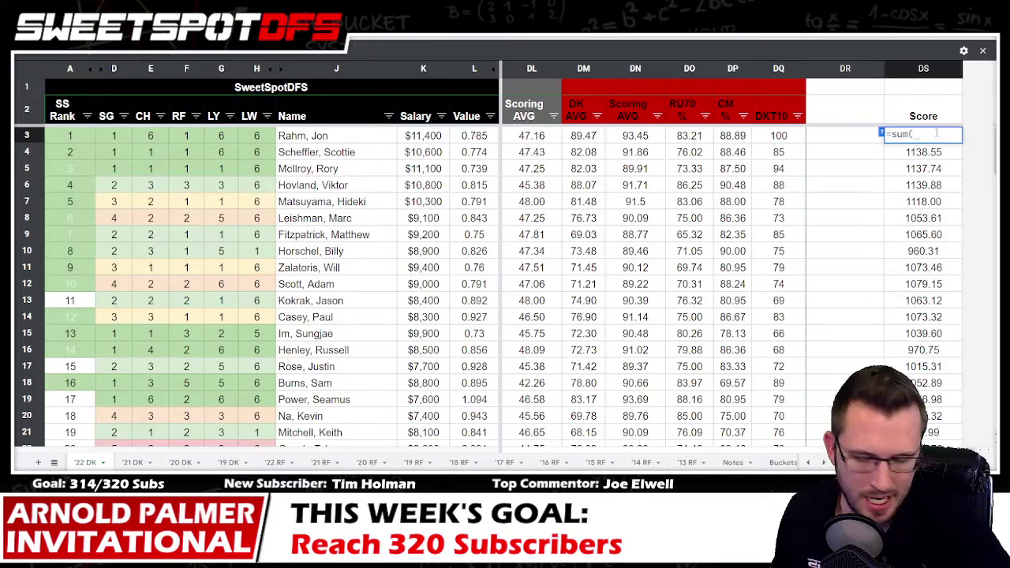
pyautogui.click(779, 136)
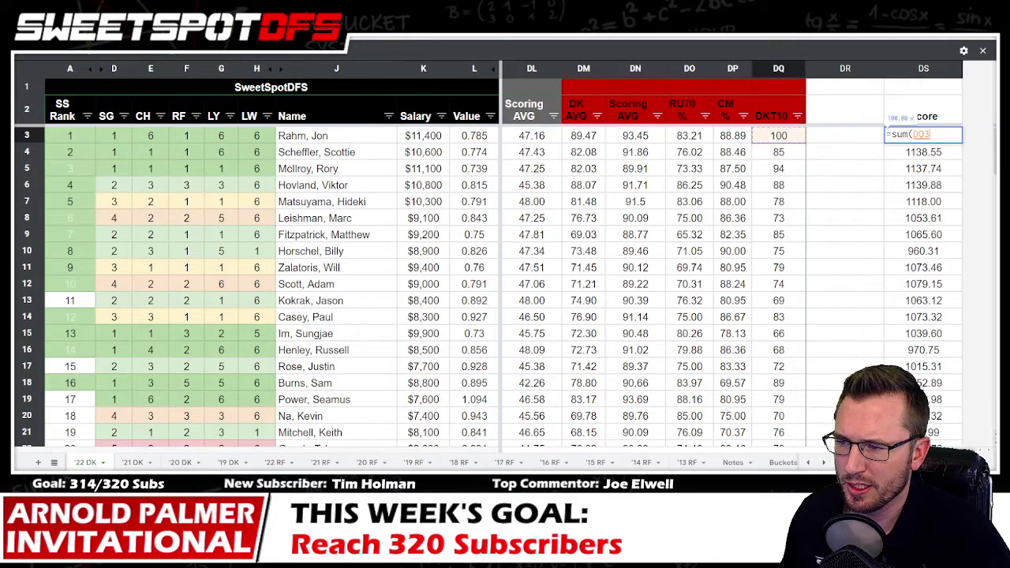
pyautogui.hscroll(-10, 826, 138)
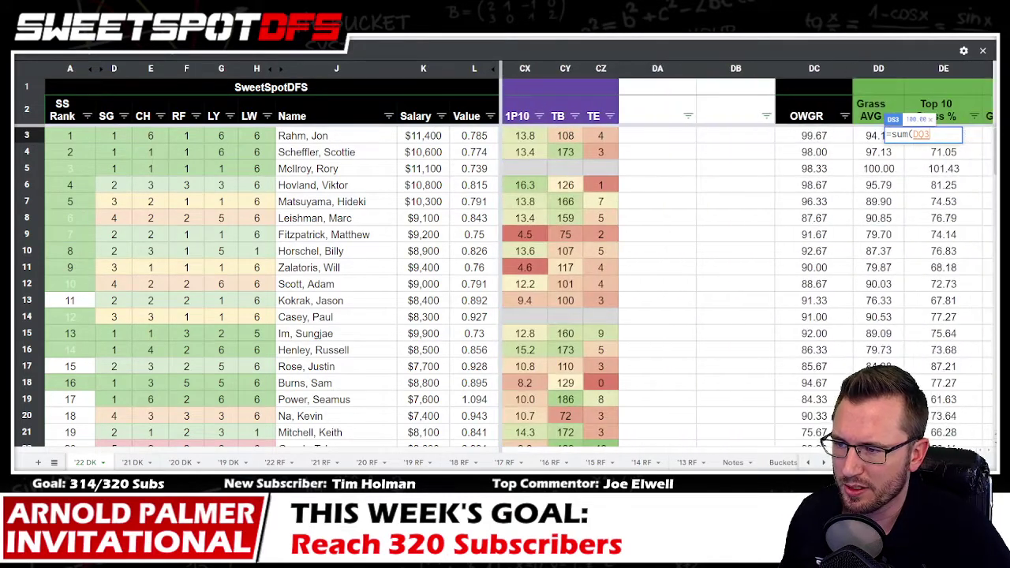
pyautogui.keyDown('shift'); pyautogui.click(826, 136); pyautogui.keyUp('shift')
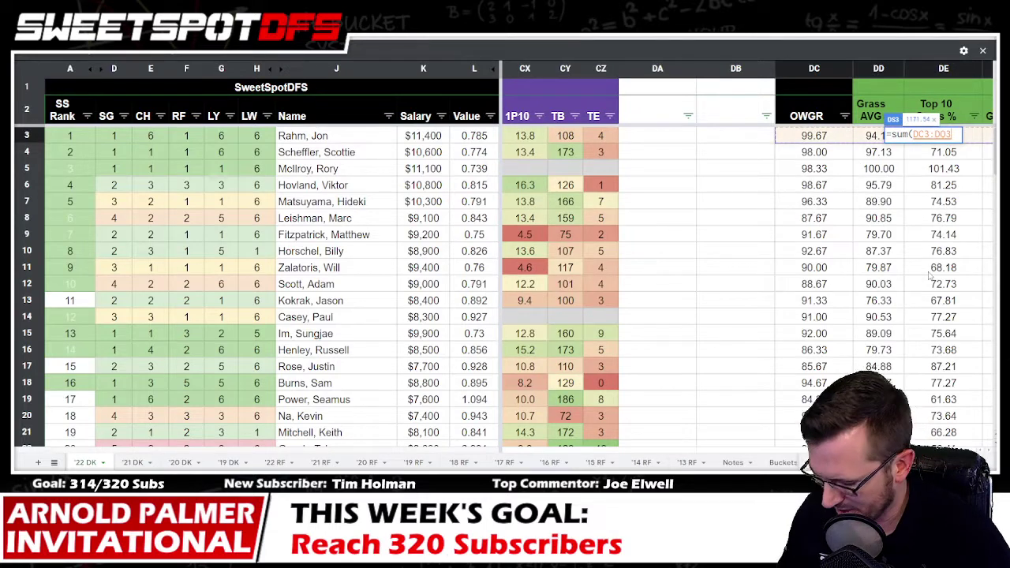
pyautogui.press('Return')
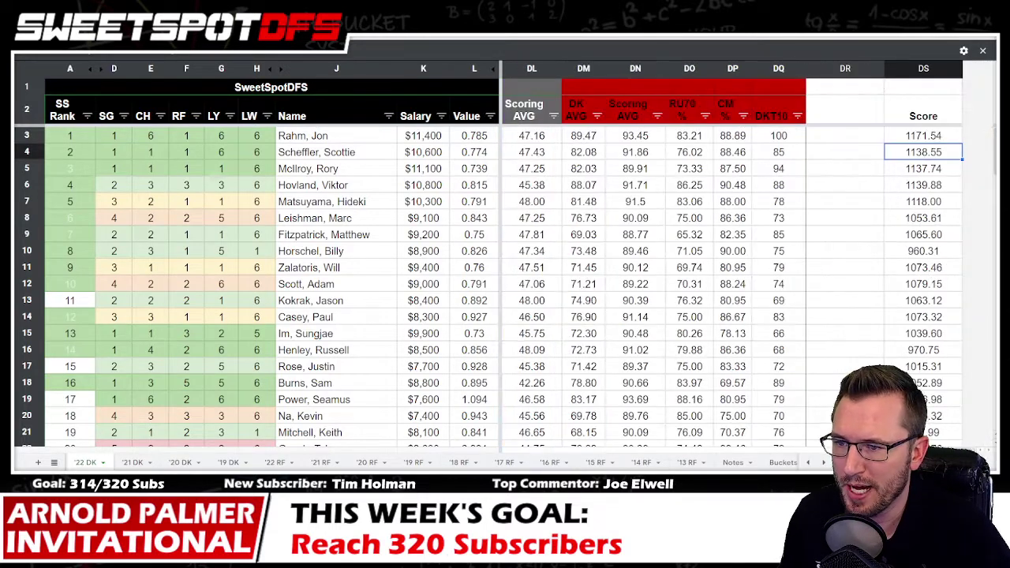
# Fill the Score formula from DS3 down the whole column to the last golfer in row 122.
pyautogui.click(941, 140)
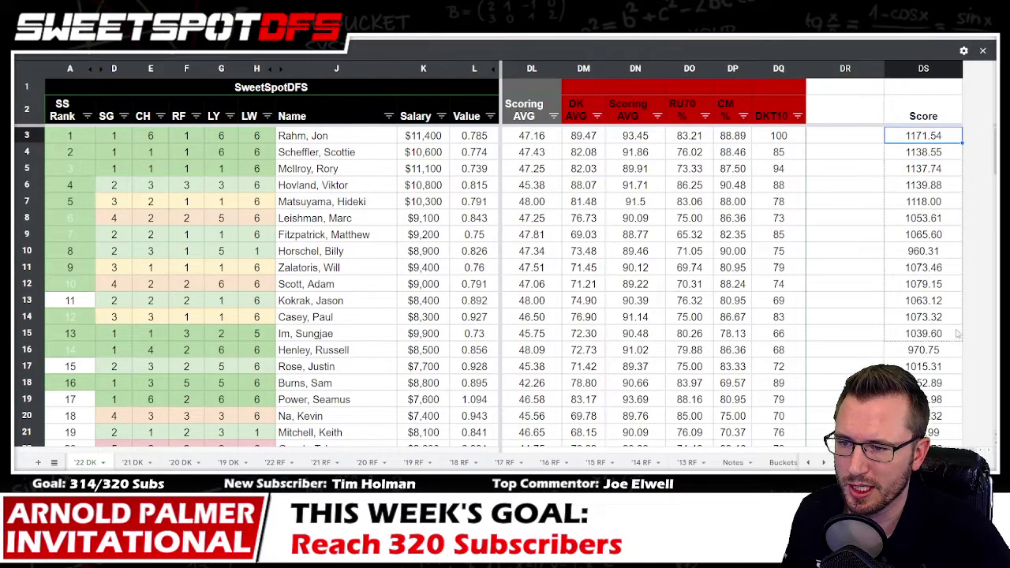
pyautogui.moveTo(957, 334); pyautogui.dragTo(957, 335)
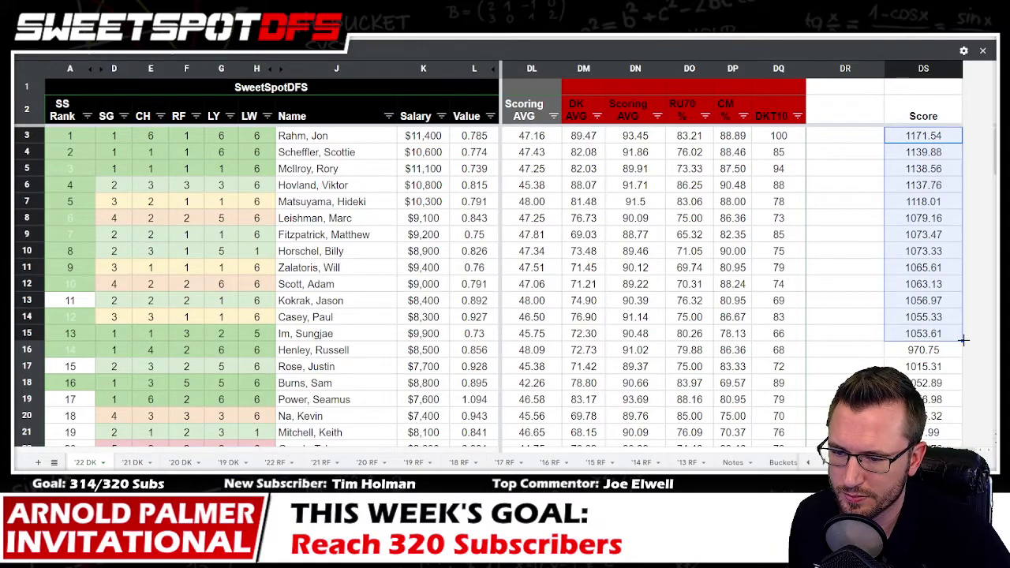
pyautogui.scroll(-15, 959, 348)
pyautogui.scroll(-14, 505, 276)
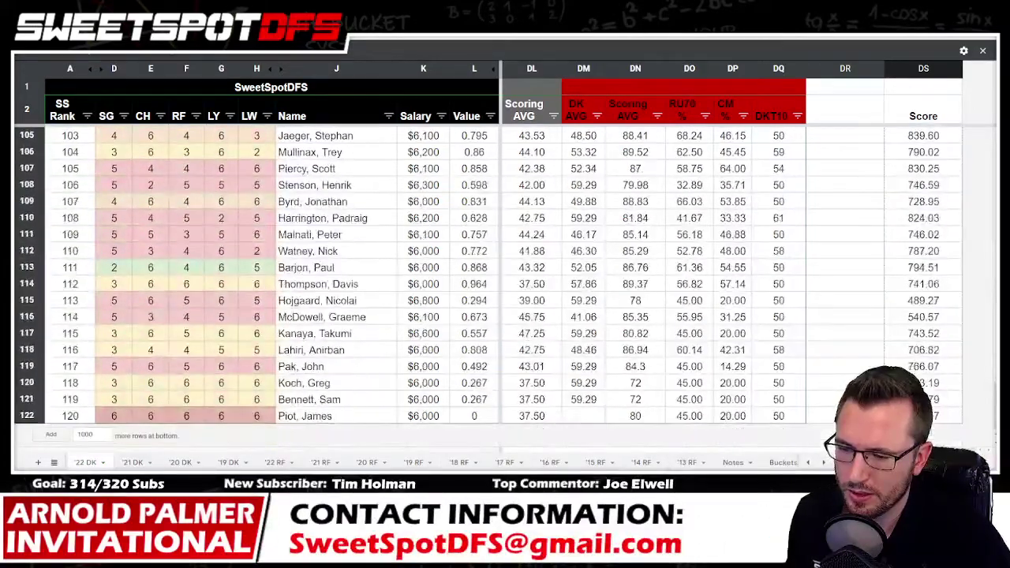
pyautogui.keyDown('shift'); pyautogui.click(924, 415); pyautogui.keyUp('shift')
pyautogui.hotkey('ctrl', 'd')
pyautogui.moveTo(993, 419); pyautogui.dragTo(992, 142)
pyautogui.click(843, 142)
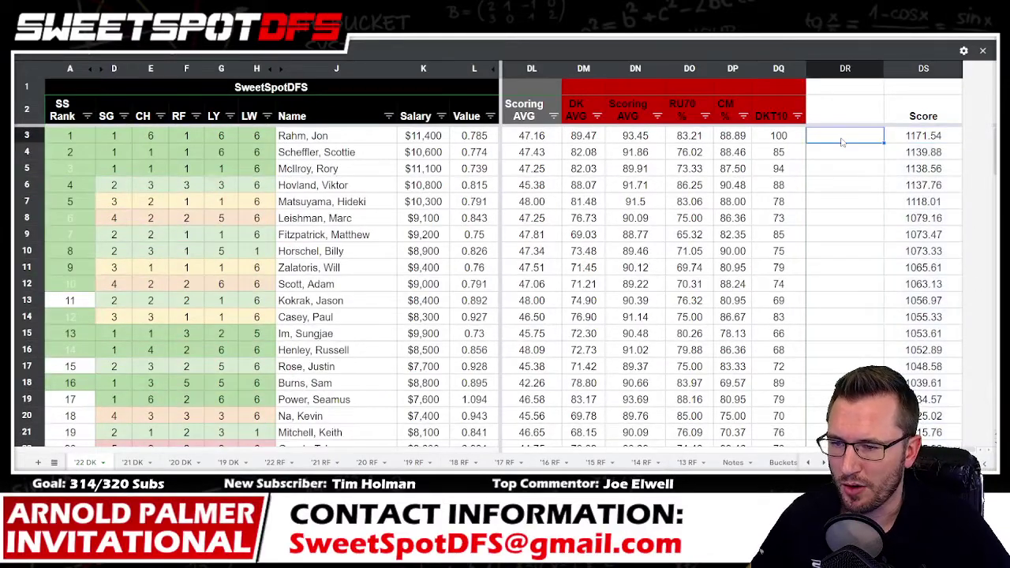
# Review the recalculated Score values of the first four golfers.
pyautogui.click(933, 138)
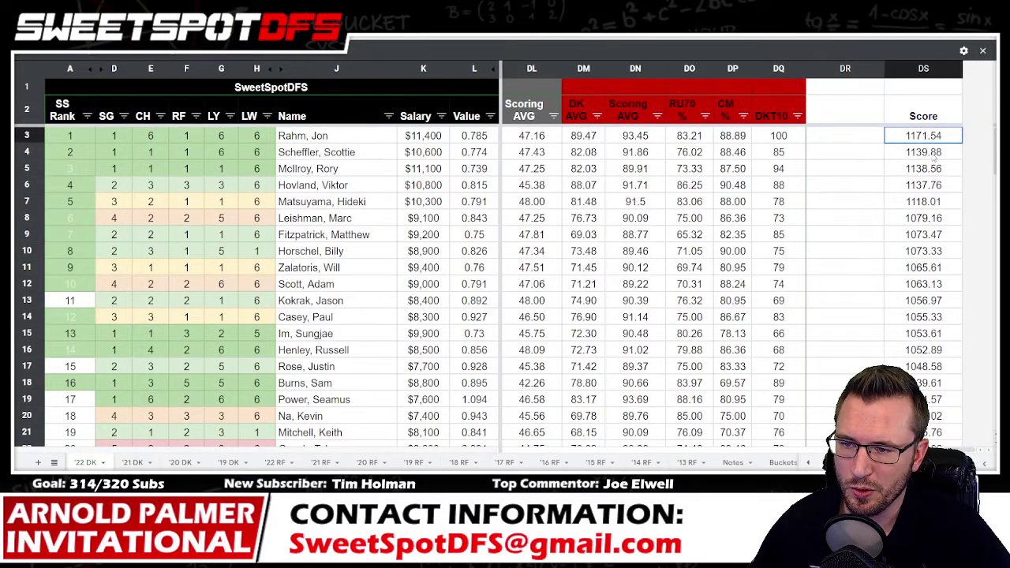
pyautogui.moveTo(922, 156); pyautogui.dragTo(930, 188)
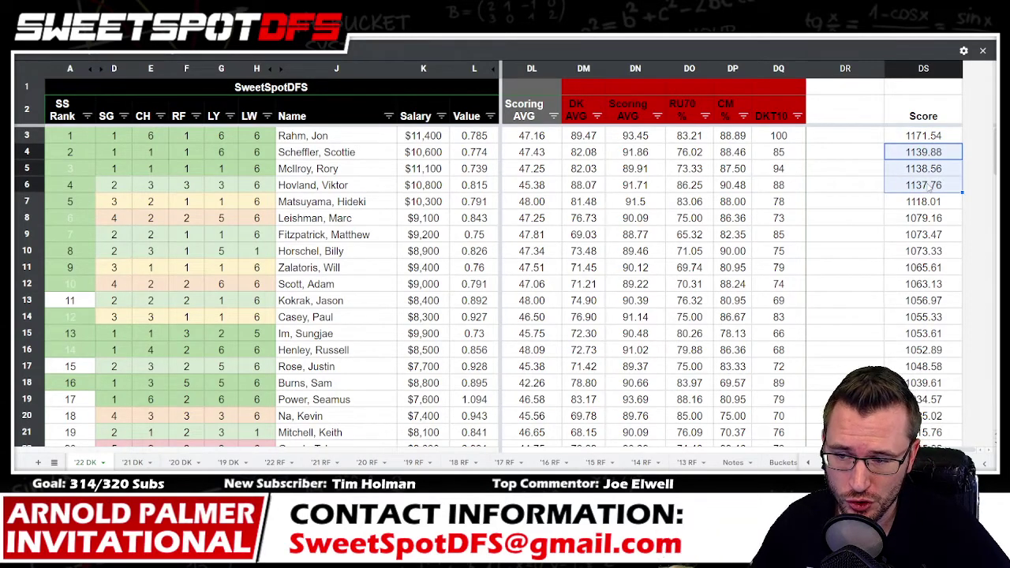
pyautogui.click(925, 136)
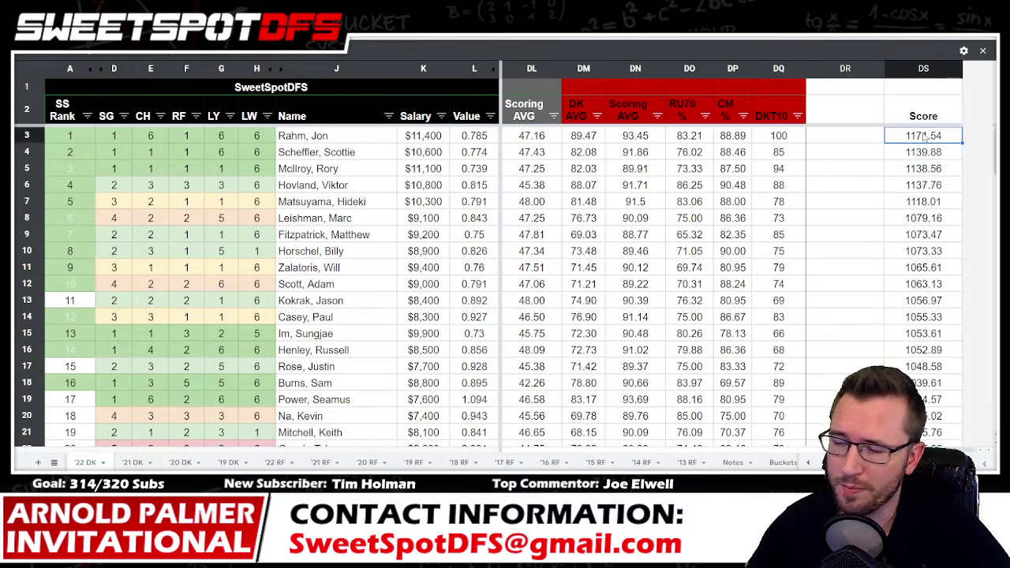
pyautogui.click(923, 154)
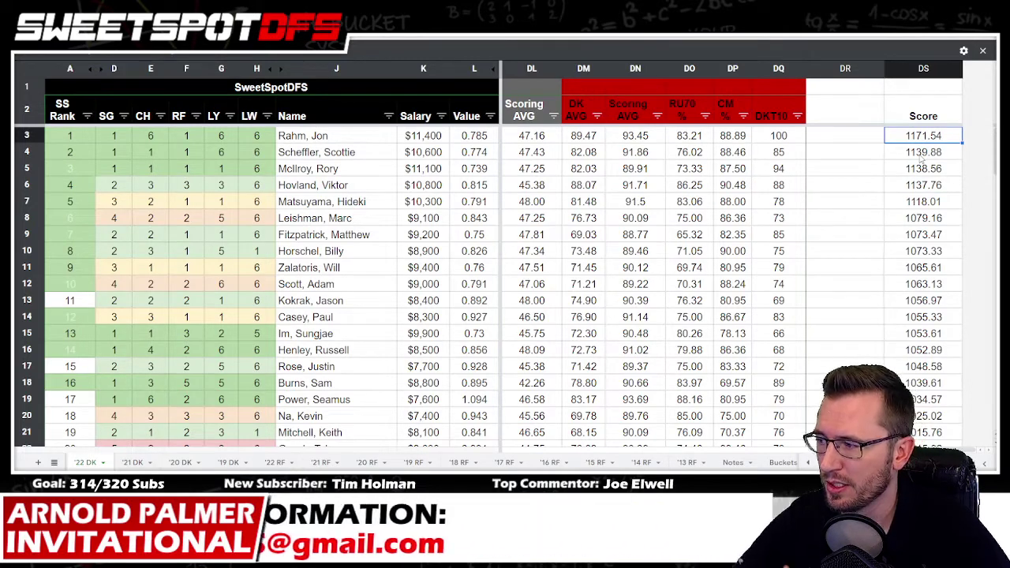
# Sort the golfer table by SS Rank in ascending order.
pyautogui.moveTo(922, 179); pyautogui.dragTo(505, 450)
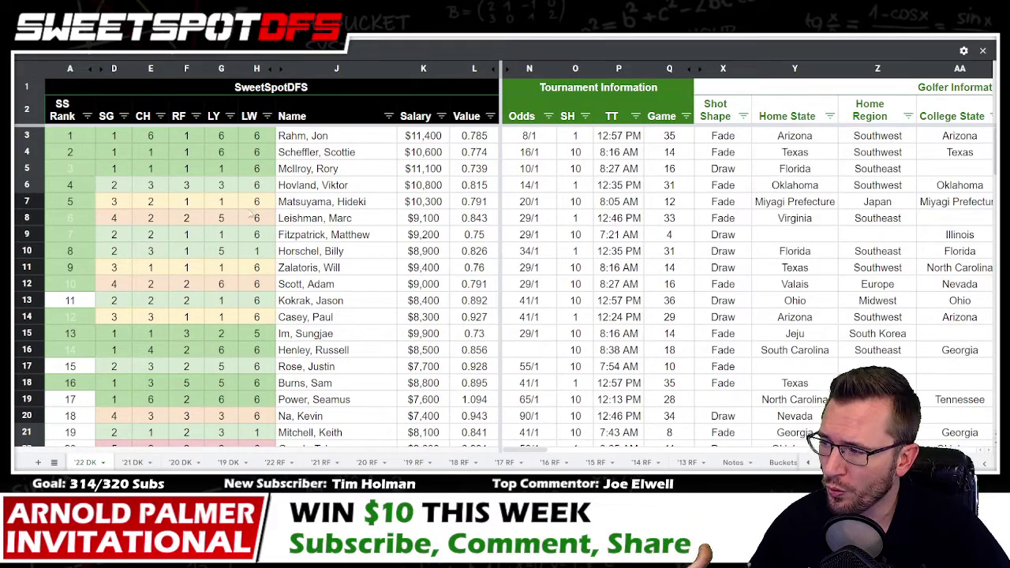
pyautogui.click(87, 116)
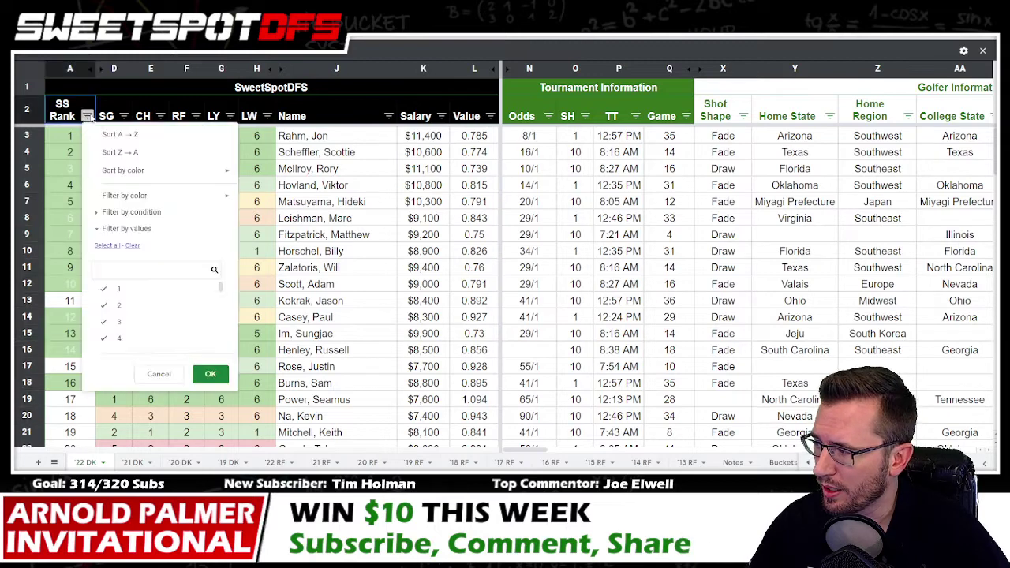
pyautogui.click(116, 135)
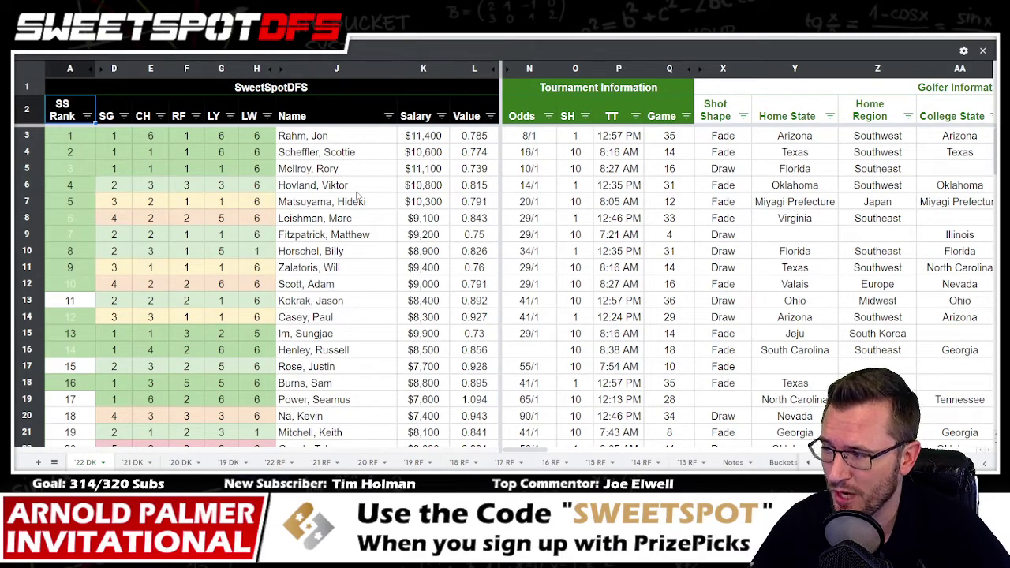
# Examine the golfer names in SS Rank order, from the top five down to rank 18.
pyautogui.click(315, 153)
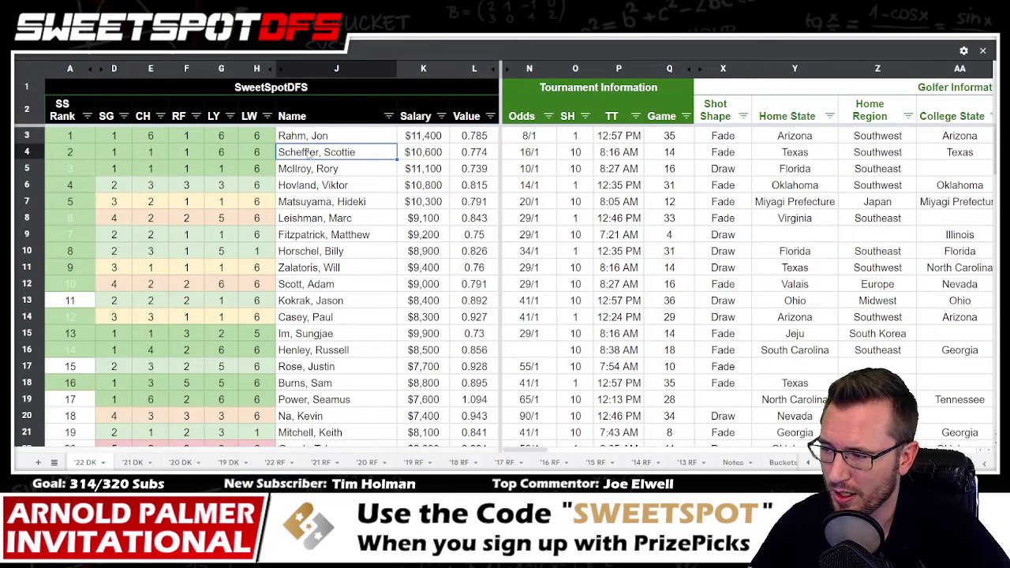
pyautogui.moveTo(312, 203); pyautogui.dragTo(320, 142)
pyautogui.moveTo(359, 219); pyautogui.dragTo(387, 423)
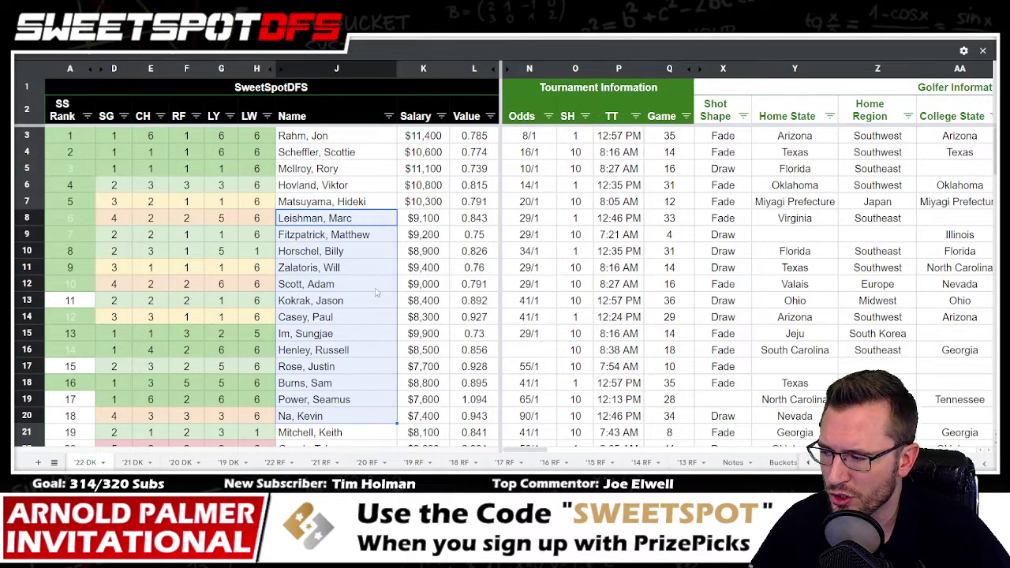
pyautogui.click(329, 316)
pyautogui.moveTo(329, 316); pyautogui.dragTo(329, 301)
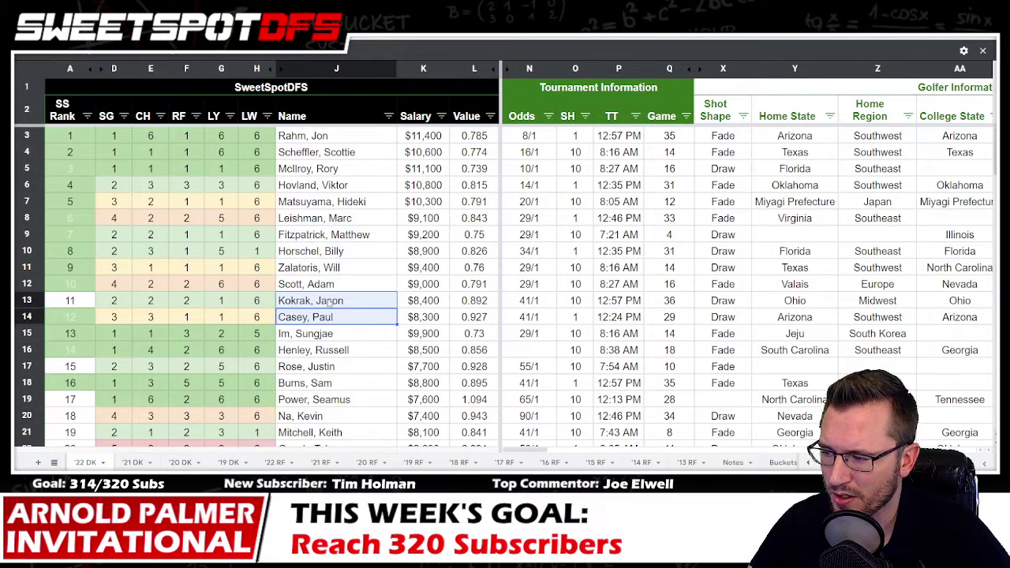
pyautogui.click(334, 372)
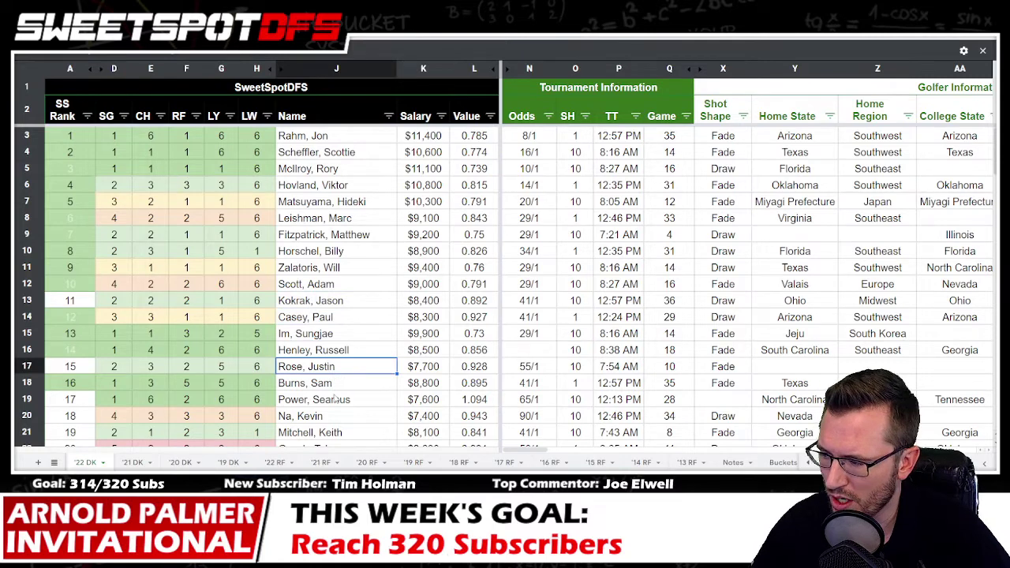
pyautogui.click(337, 399)
pyautogui.click(334, 417)
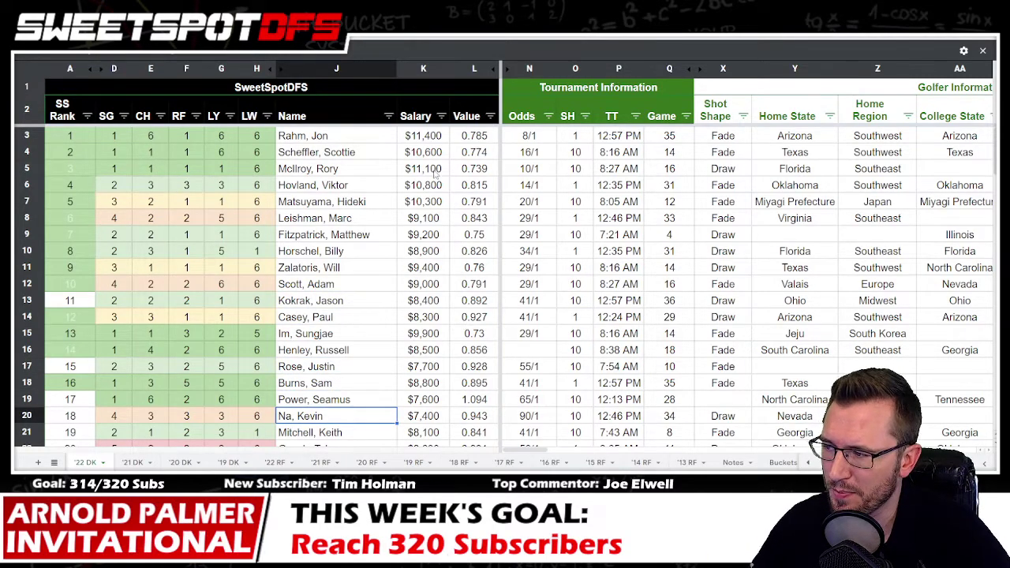
# Sort the golfer table by Salary from highest to lowest and look over the rows down to the $8,100 golfer.
pyautogui.click(442, 116)
pyautogui.click(344, 154)
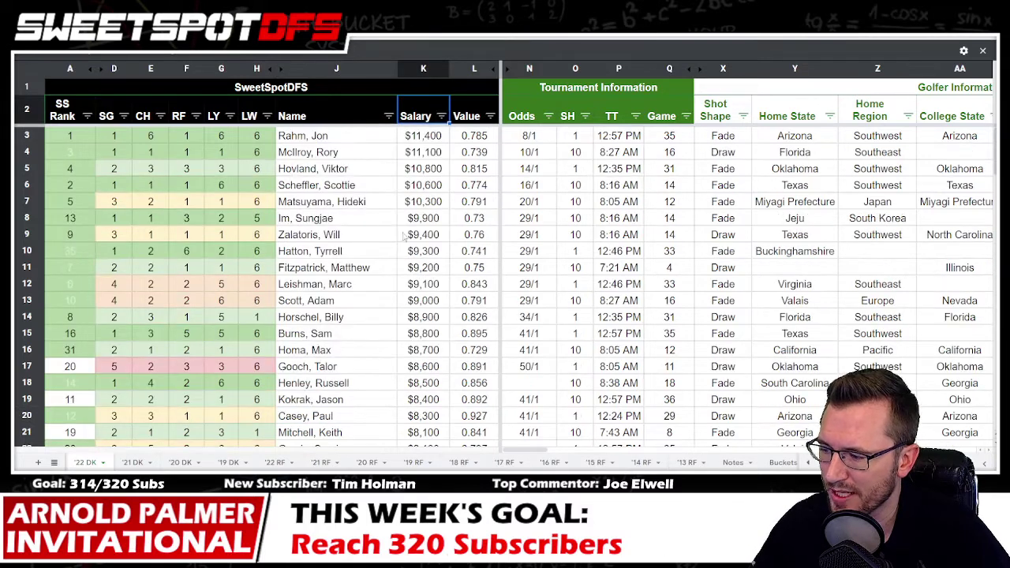
pyautogui.click(24, 432)
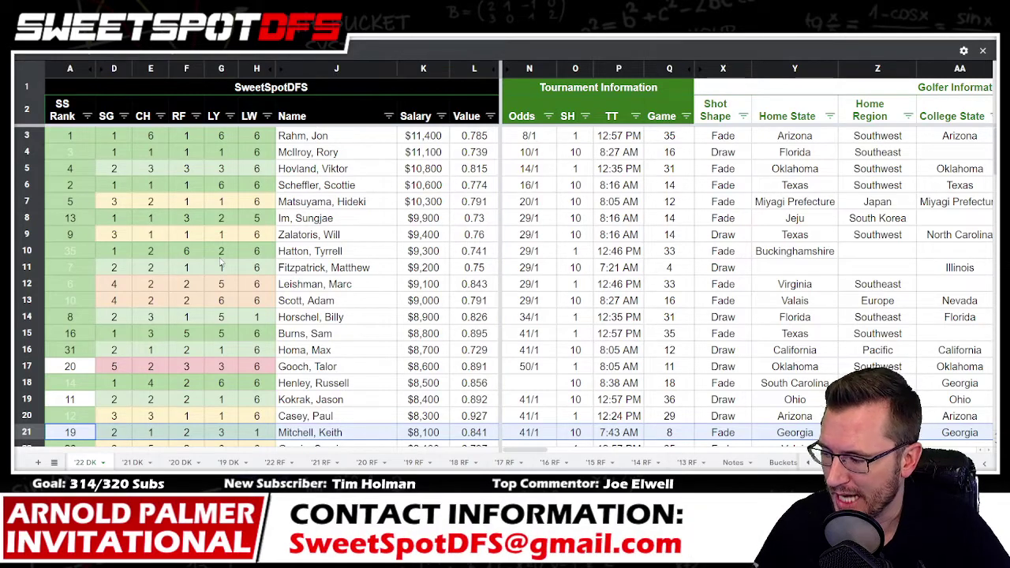
pyautogui.click(529, 184)
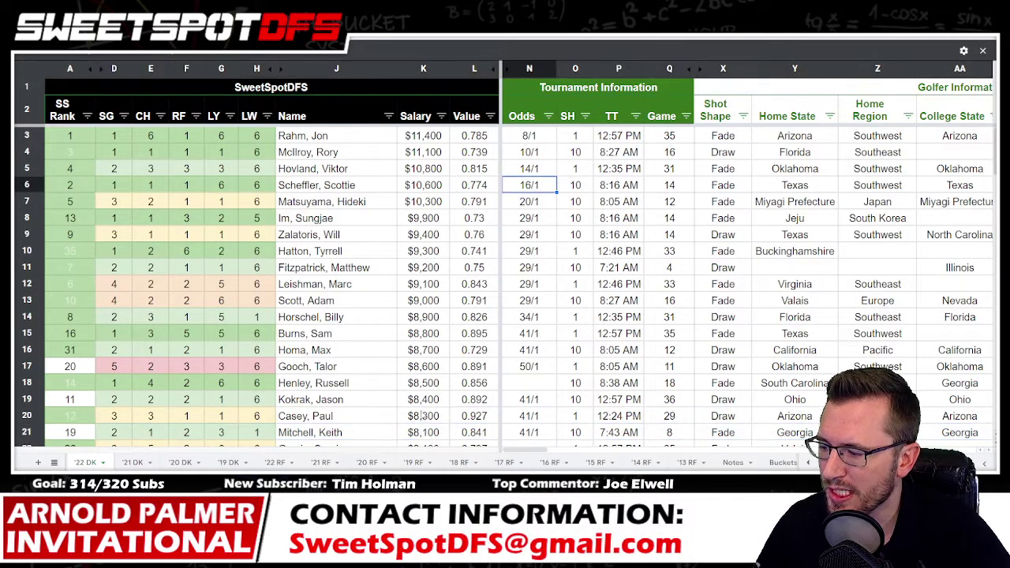
# Sort the golfer table back into ascending SS Rank order.
pyautogui.click(442, 117)
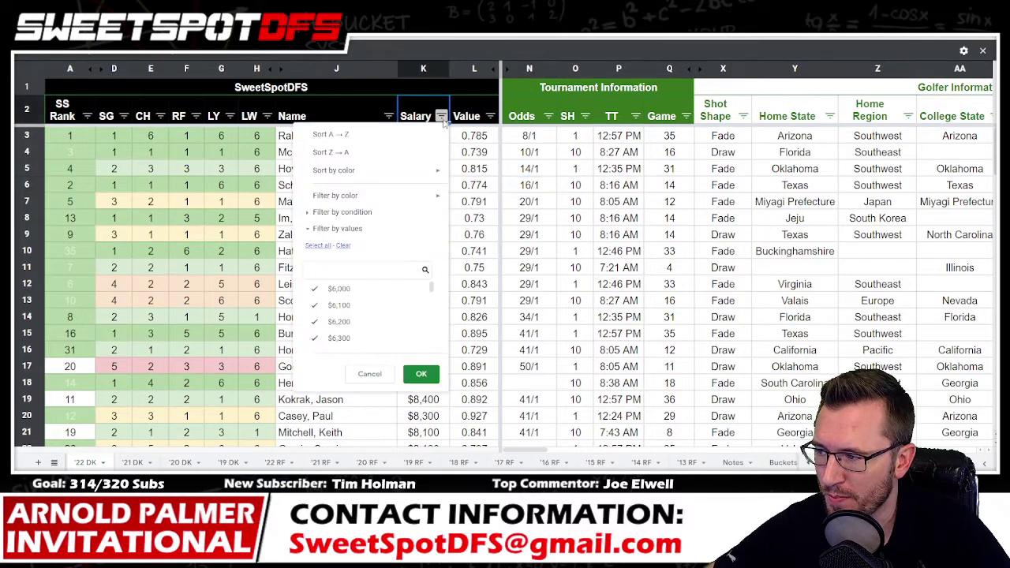
pyautogui.click(179, 157)
pyautogui.click(86, 116)
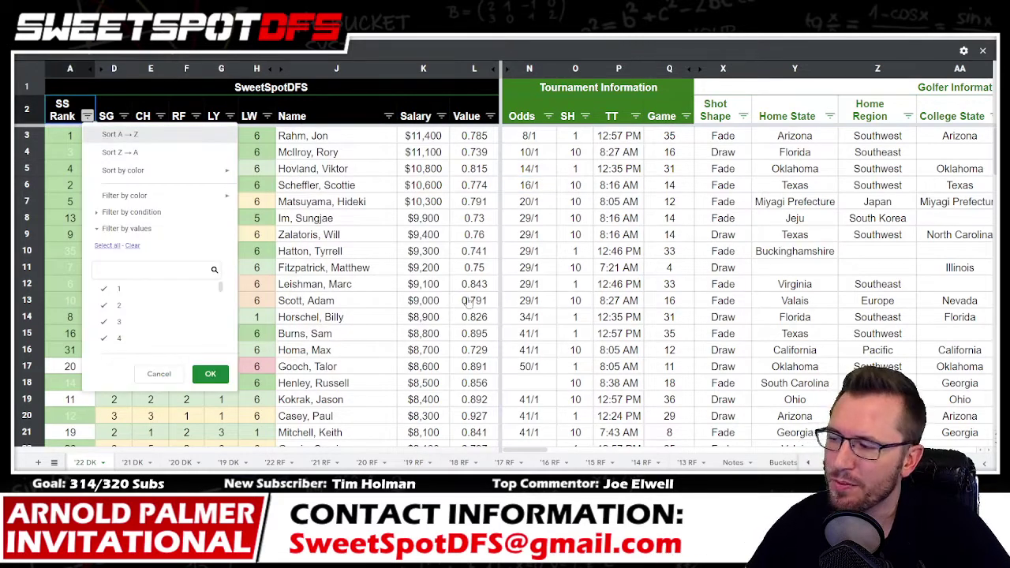
pyautogui.click(110, 135)
# Check the salaries of the golfers ranked 15, 17 and 18.
pyautogui.click(424, 369)
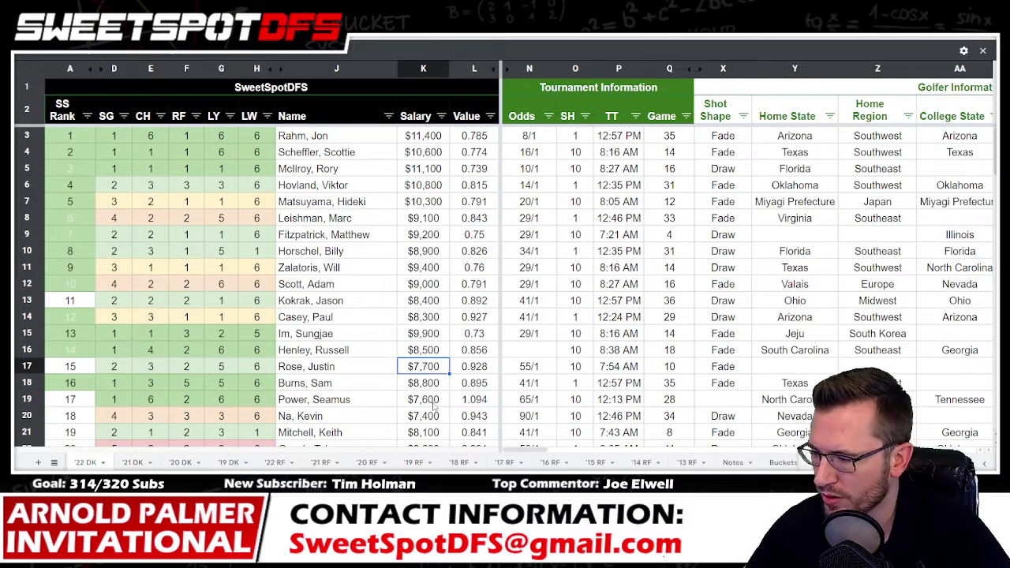
pyautogui.click(434, 406)
pyautogui.click(435, 420)
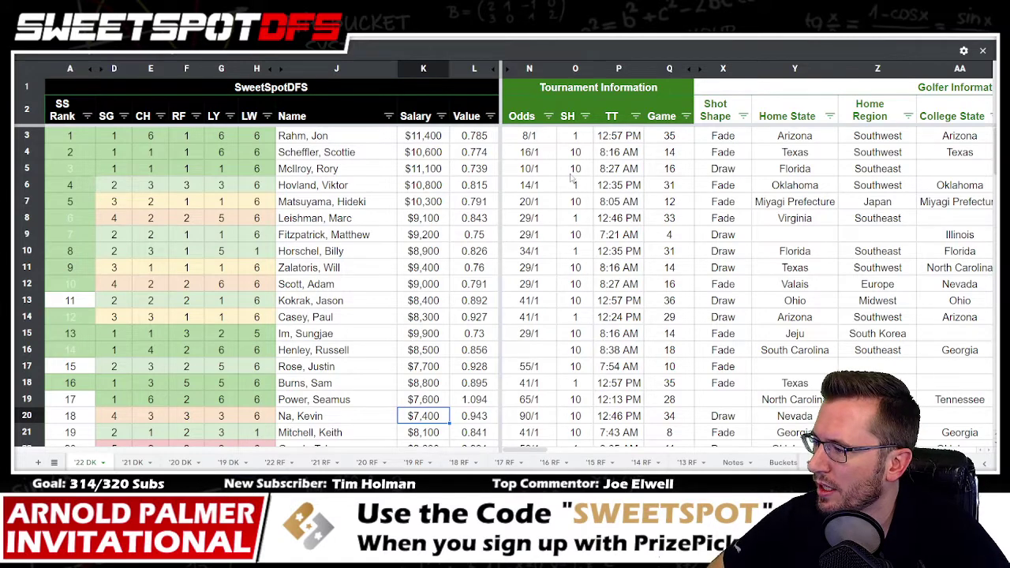
# Examine the SS Rank column alongside the first golfer's SG bucket value.
pyautogui.click(62, 68)
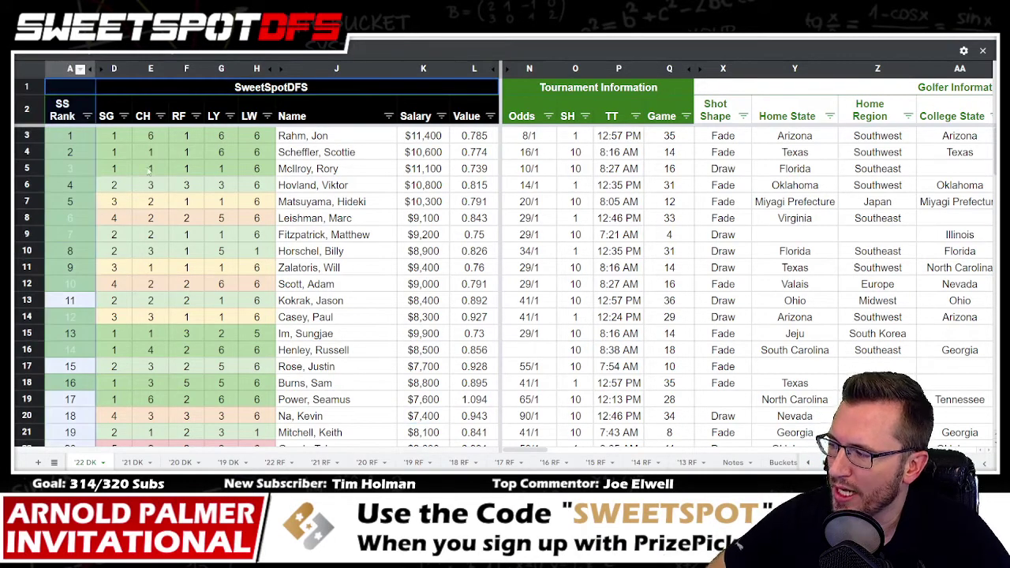
pyautogui.click(114, 137)
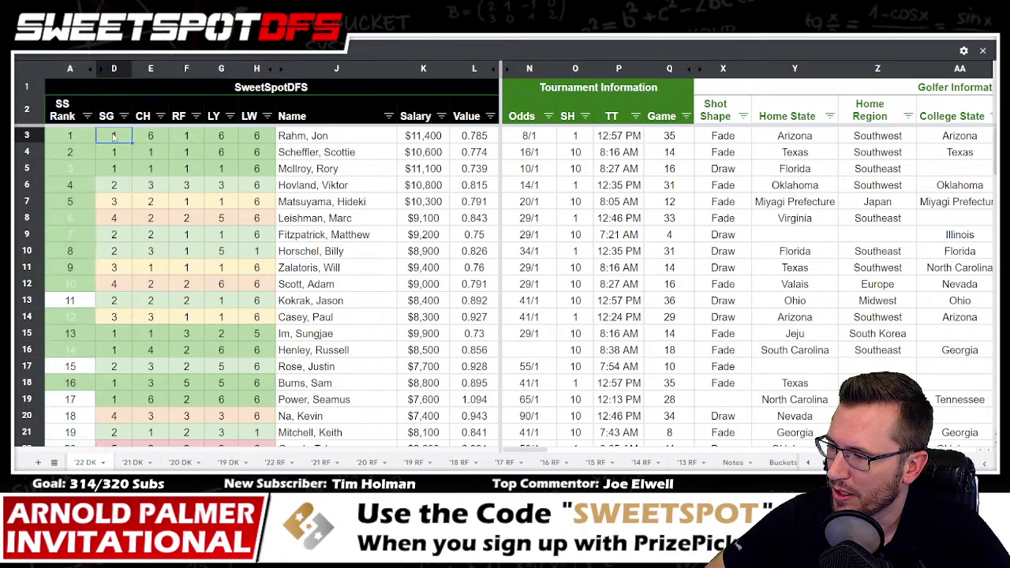
pyautogui.click(61, 68)
pyautogui.click(613, 202)
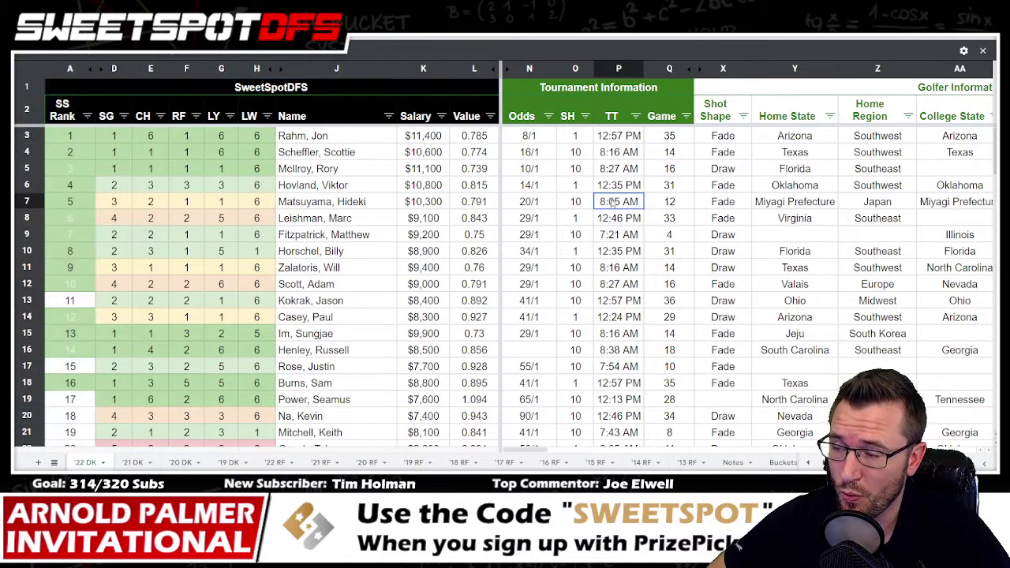
# Sort the golfer table by Game in ascending order and review the first groups' names, tee times, starting holes and game numbers.
pyautogui.click(686, 116)
pyautogui.click(605, 135)
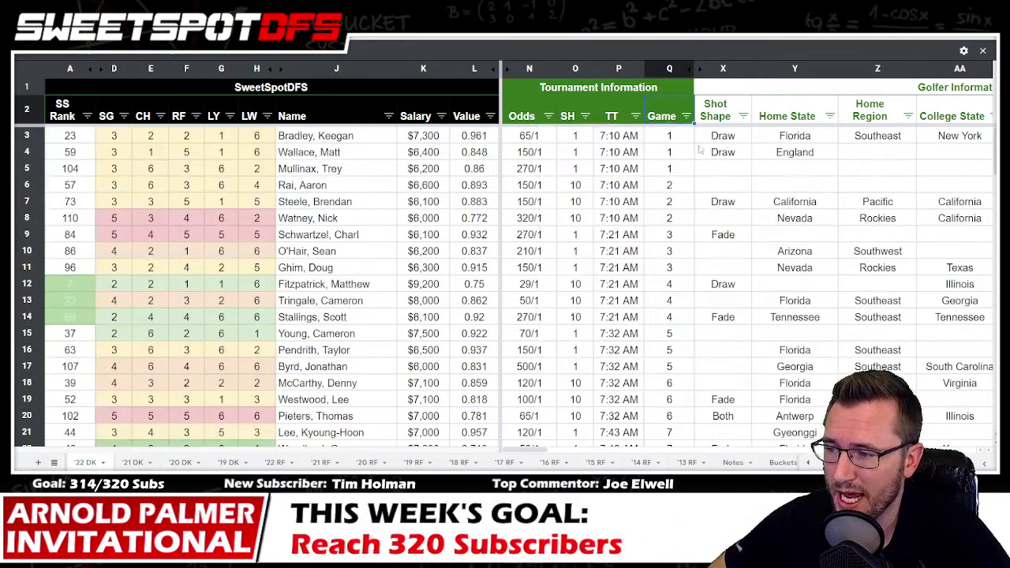
pyautogui.click(326, 139)
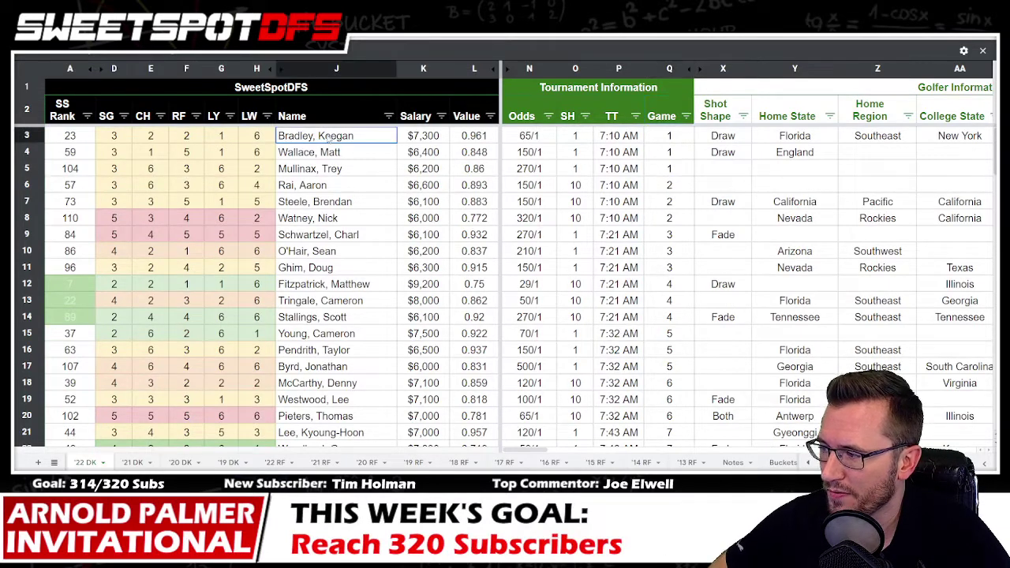
pyautogui.moveTo(327, 138); pyautogui.dragTo(326, 168)
pyautogui.moveTo(618, 136); pyautogui.dragTo(634, 177)
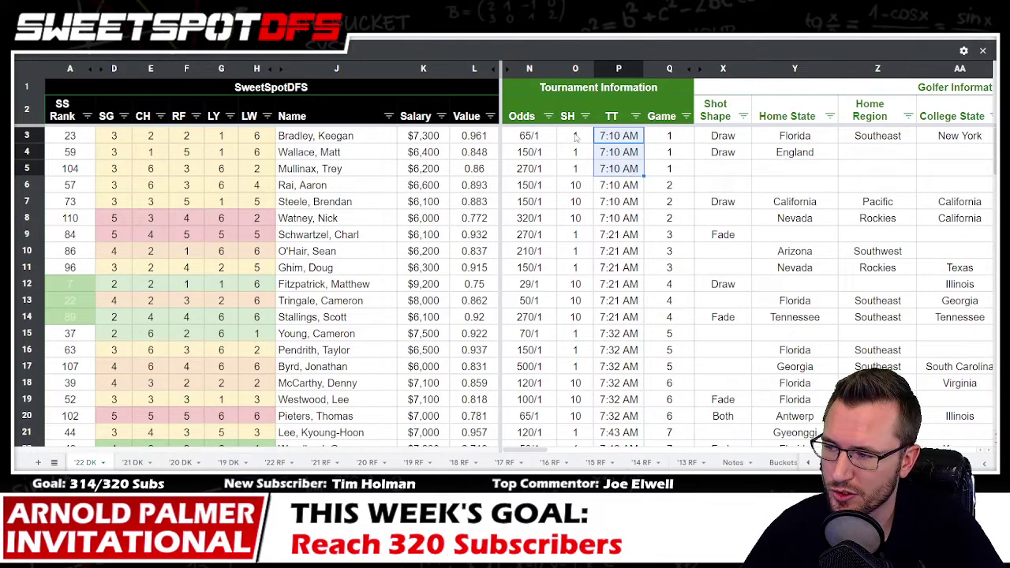
pyautogui.moveTo(576, 135); pyautogui.dragTo(582, 224)
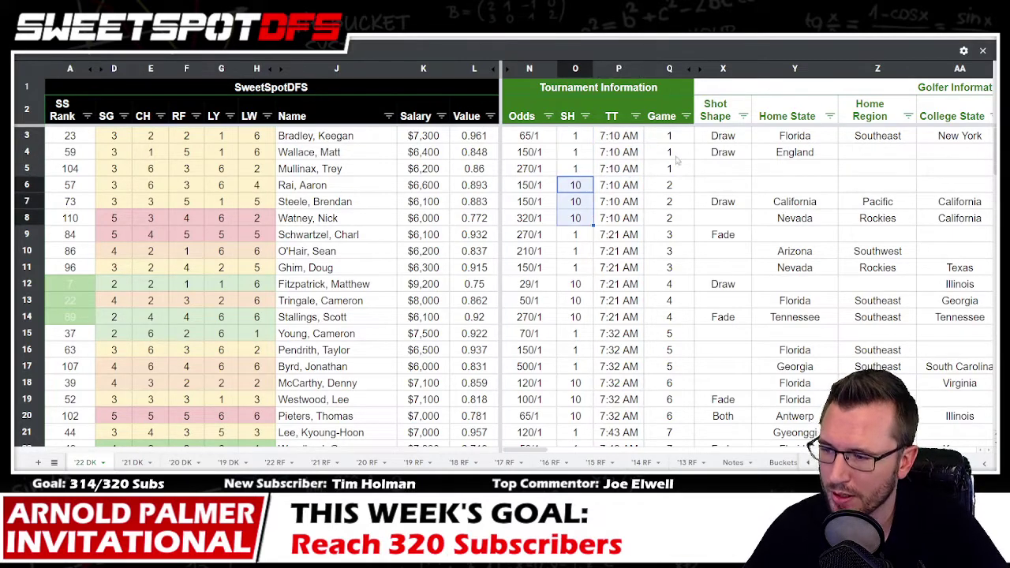
pyautogui.moveTo(670, 136); pyautogui.dragTo(677, 268)
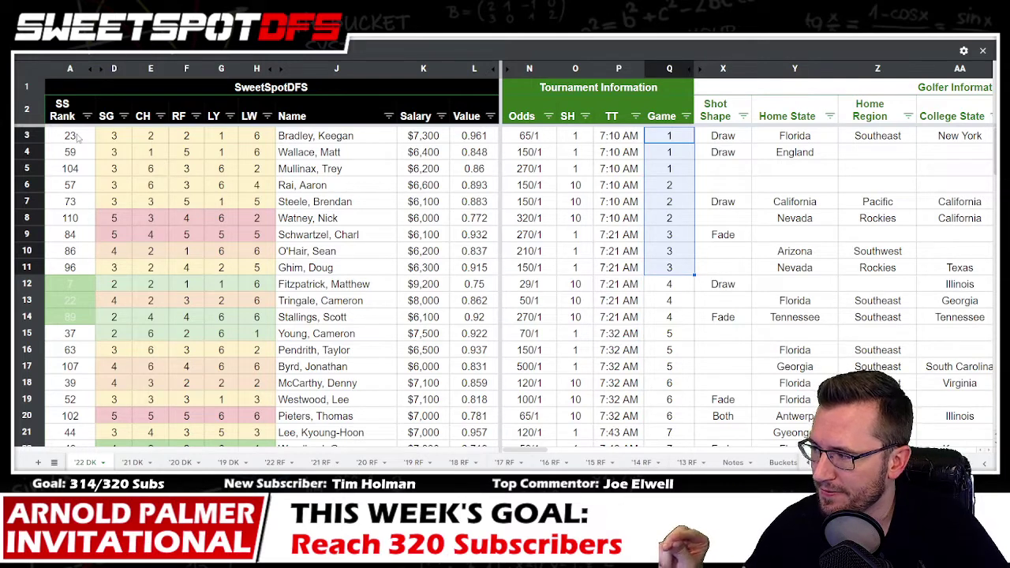
# Compare the SS Rank values within the Game 1 group and the green-highlighted Game 4 group.
pyautogui.moveTo(75, 136); pyautogui.dragTo(75, 168)
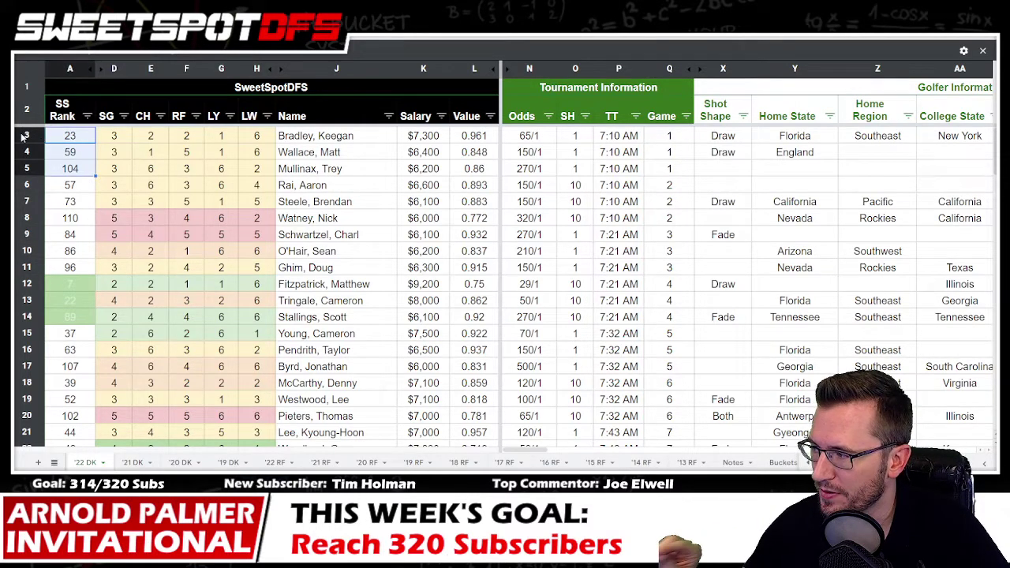
pyautogui.moveTo(26, 135); pyautogui.dragTo(24, 168)
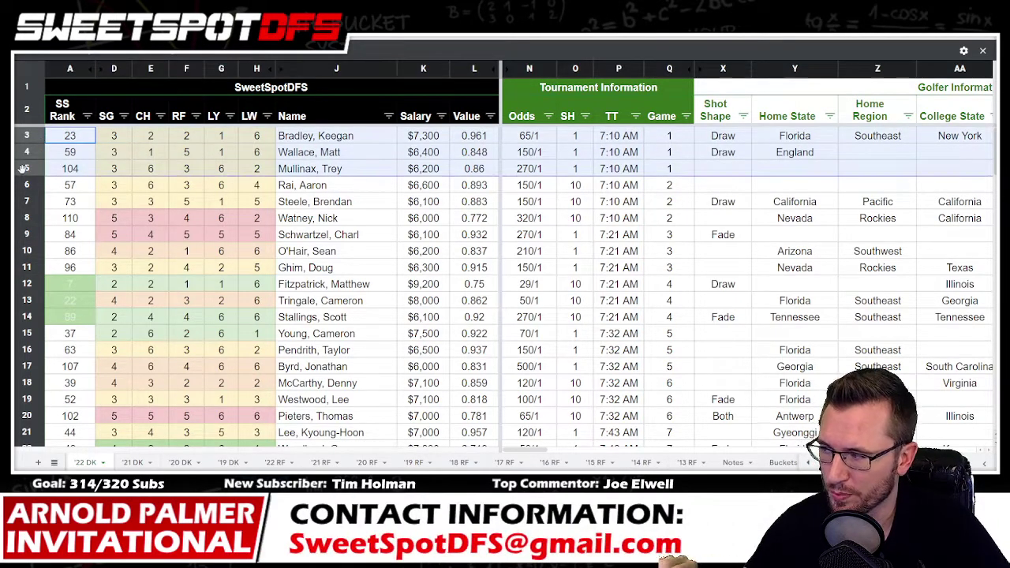
pyautogui.moveTo(75, 136); pyautogui.dragTo(79, 179)
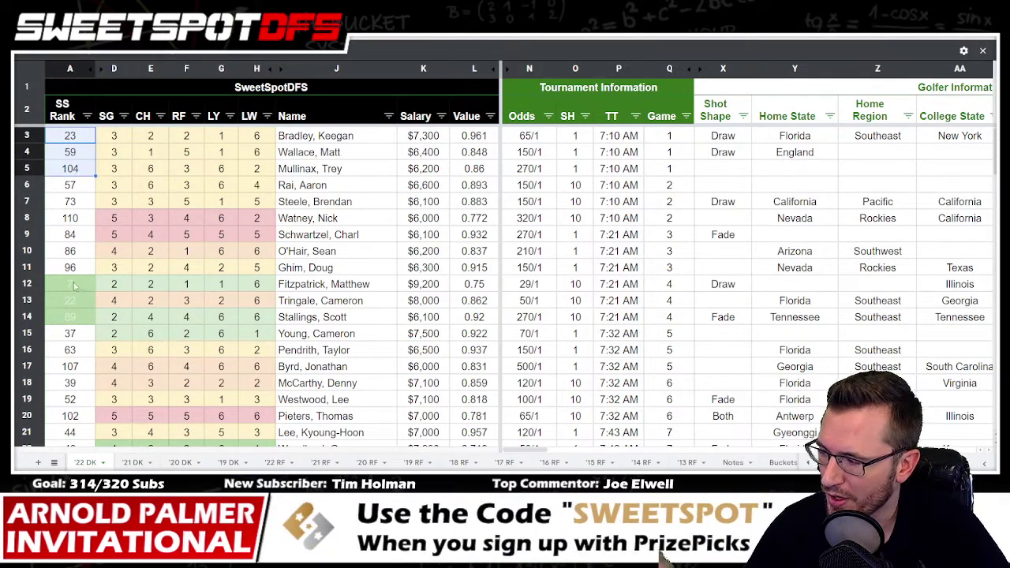
pyautogui.moveTo(82, 286); pyautogui.dragTo(76, 320)
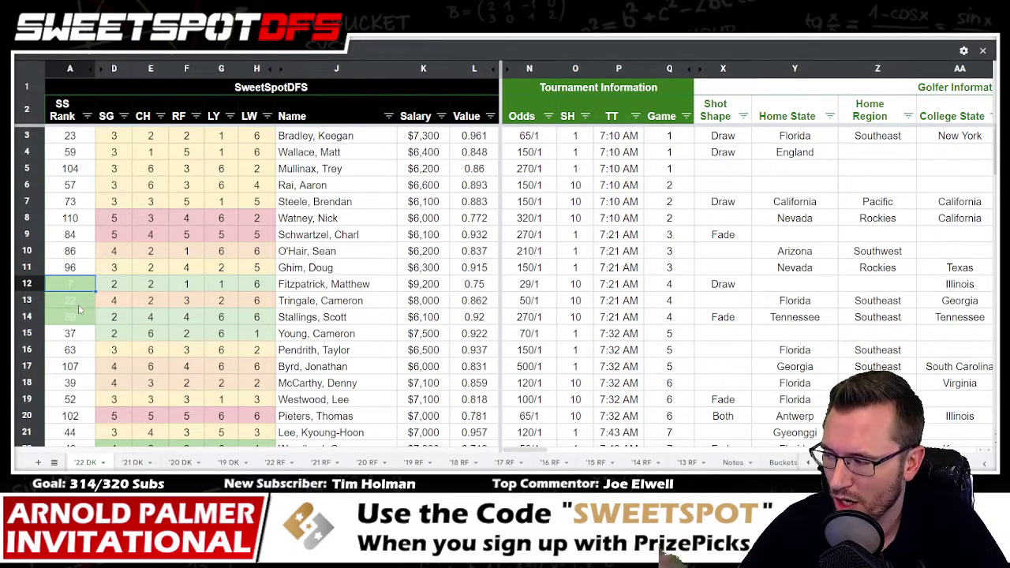
pyautogui.click(186, 268)
# Filter the SS Rank column to the light green 2 fill color and check the ranks of the first groups.
pyautogui.click(87, 116)
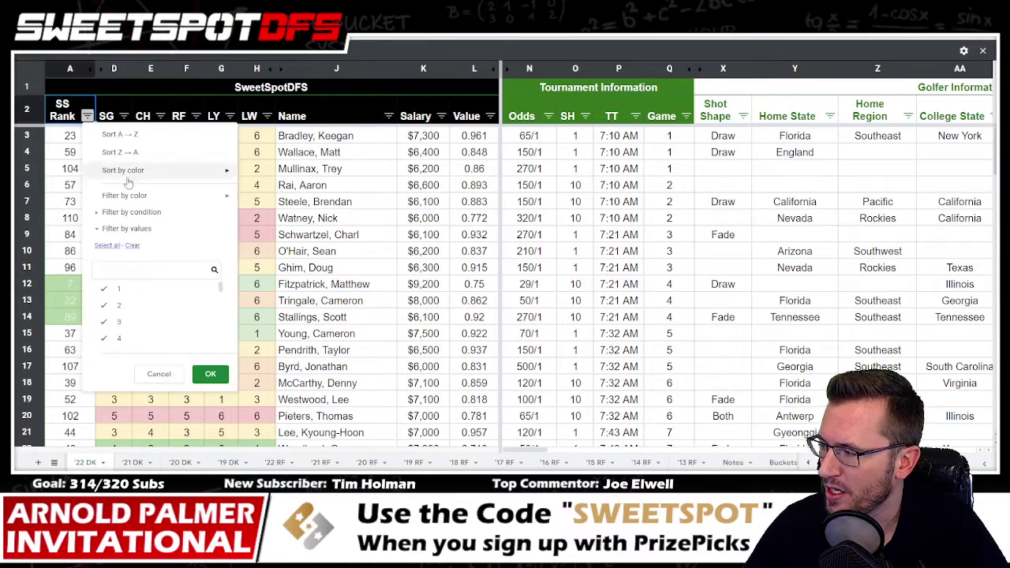
pyautogui.moveTo(189, 196)
pyautogui.moveTo(286, 220)
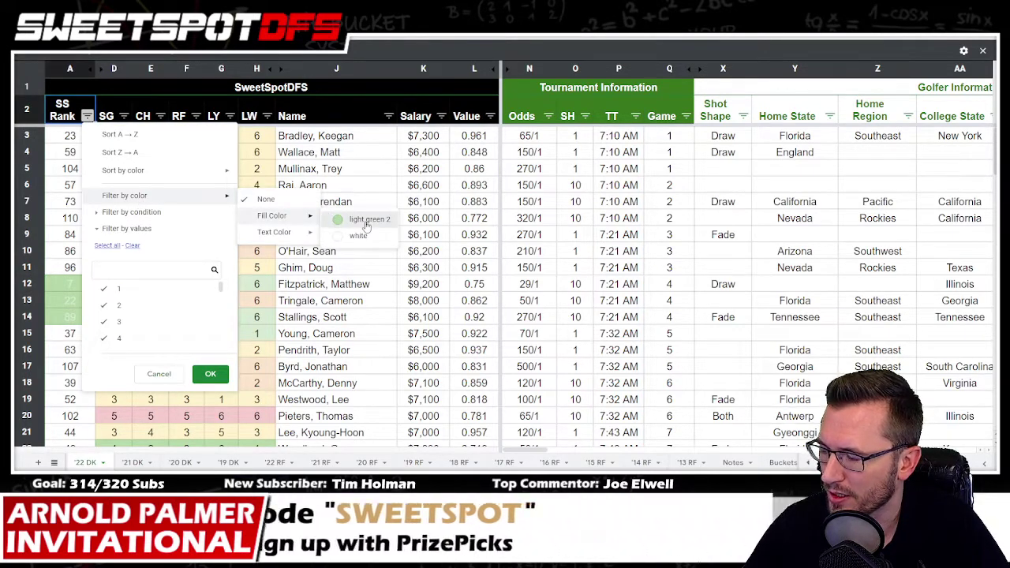
pyautogui.click(351, 229)
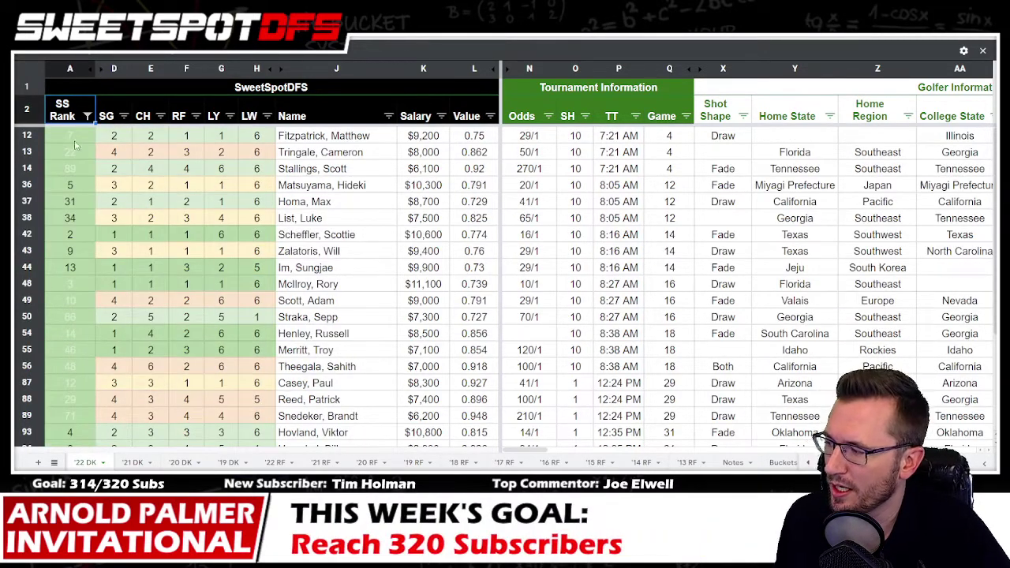
pyautogui.moveTo(76, 140); pyautogui.dragTo(79, 168)
pyautogui.click(87, 189)
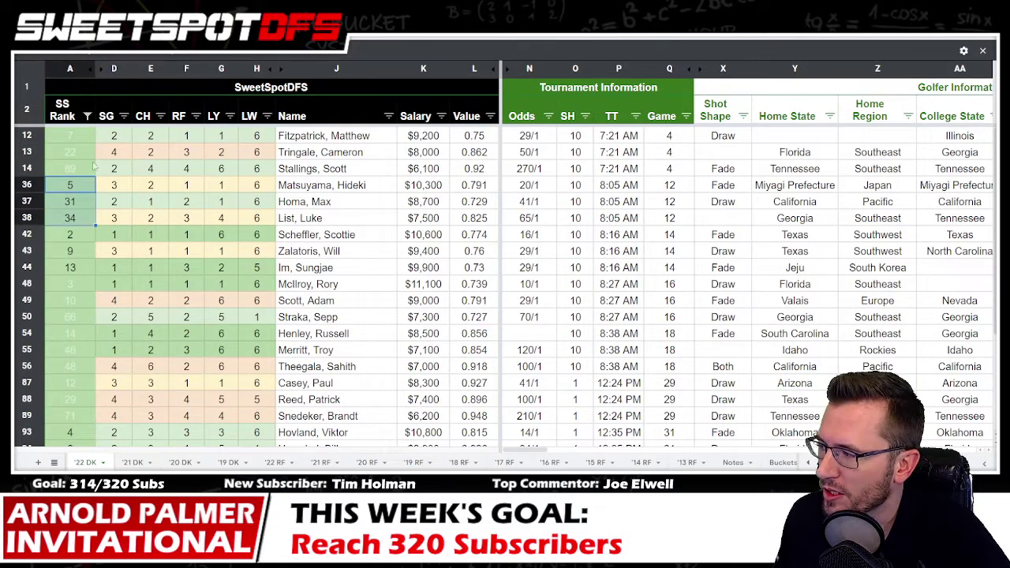
# Filter the SS Rank column by black text color instead of by fill color.
pyautogui.click(86, 116)
pyautogui.moveTo(153, 197)
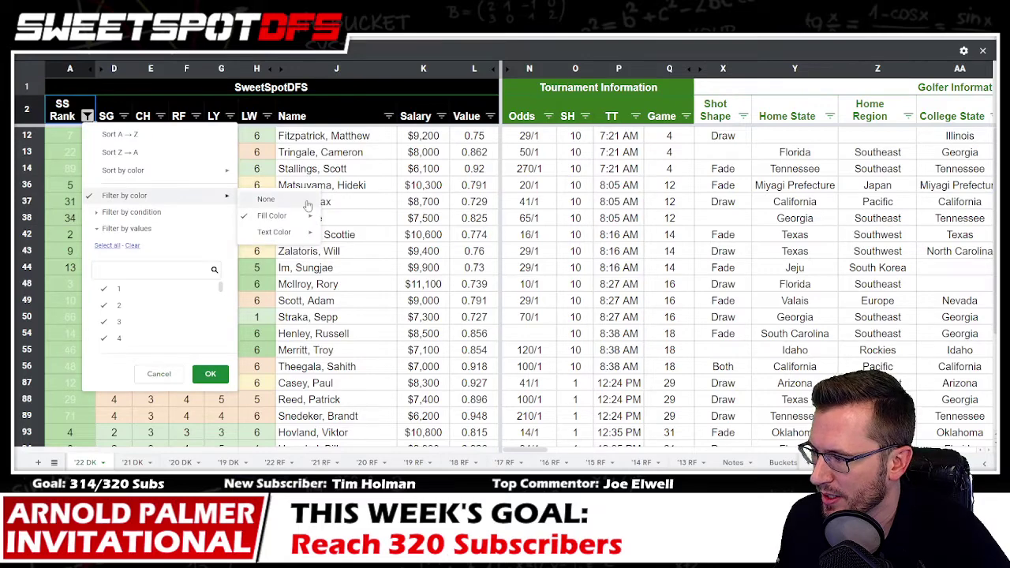
pyautogui.moveTo(292, 234)
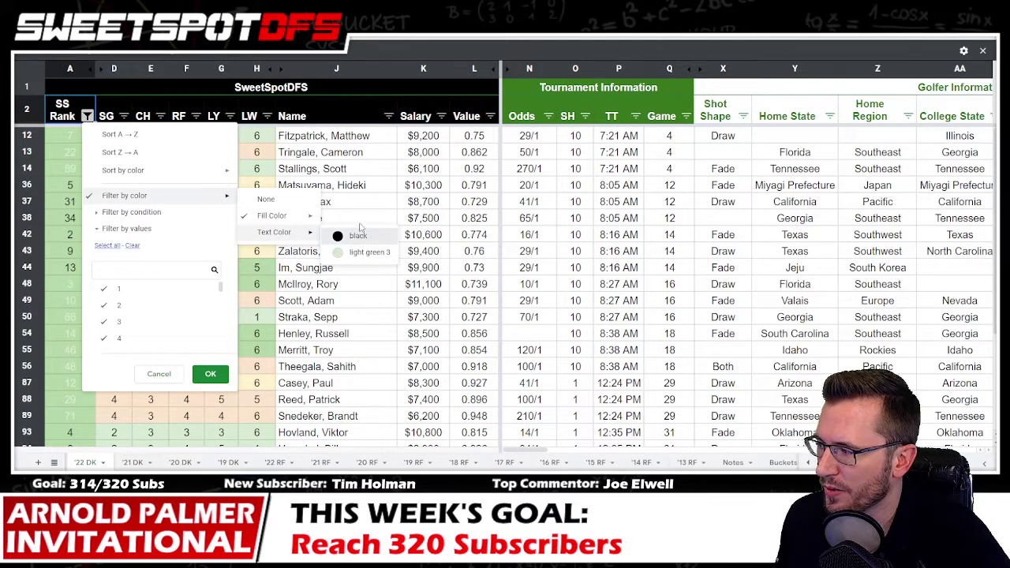
pyautogui.click(359, 237)
# Return the SS Rank column filter to the light green 2 fill color.
pyautogui.click(87, 116)
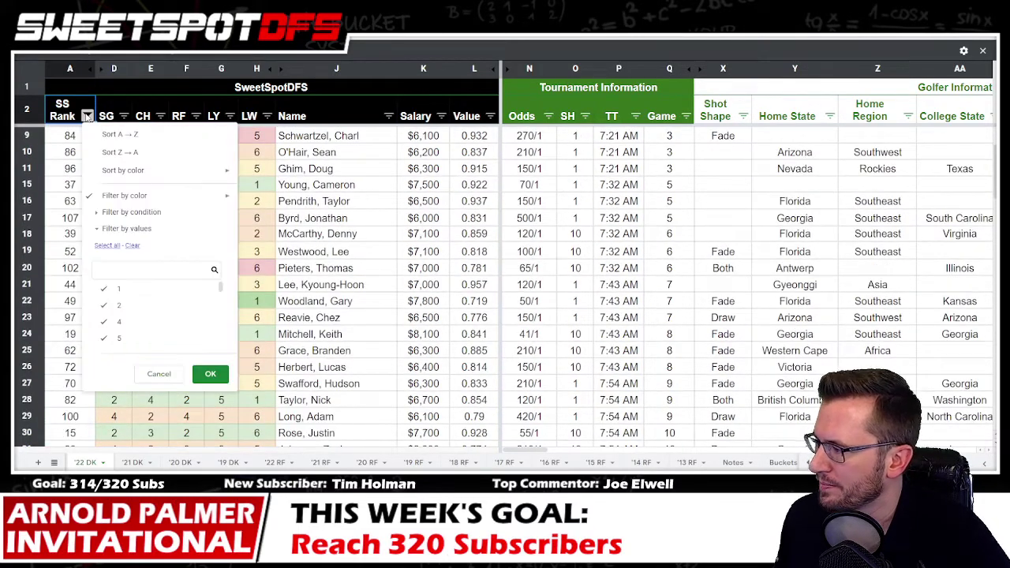
pyautogui.moveTo(152, 198)
pyautogui.moveTo(283, 218)
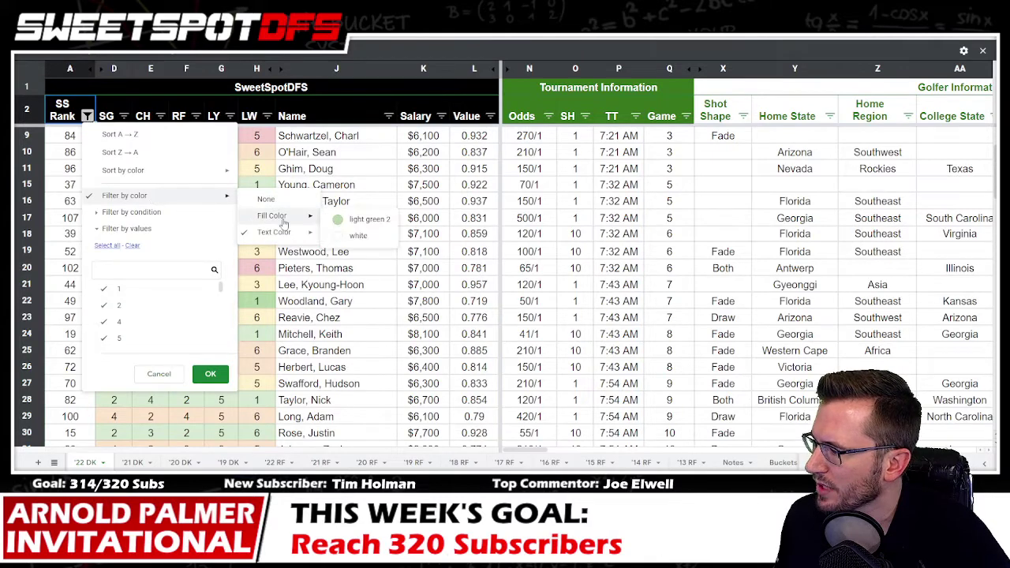
pyautogui.click(368, 220)
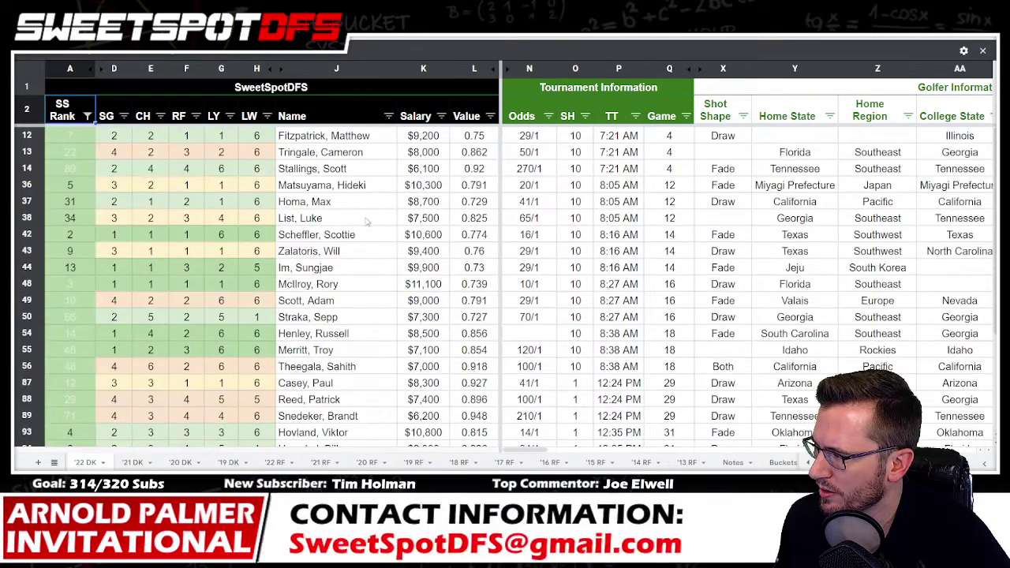
# Try the black text color filter on the SS Rank column once more.
pyautogui.click(88, 117)
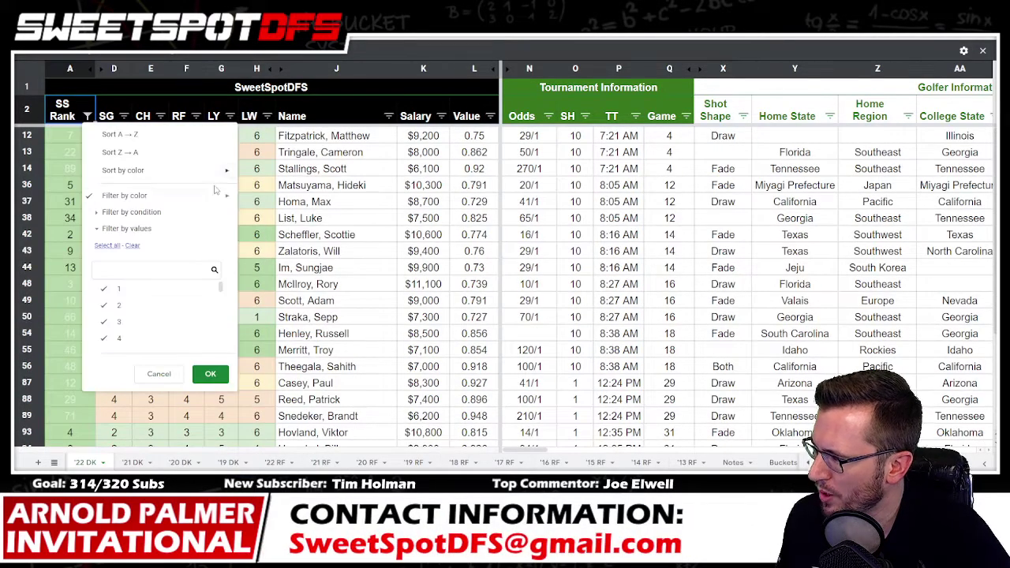
pyautogui.moveTo(216, 196)
pyautogui.moveTo(282, 237)
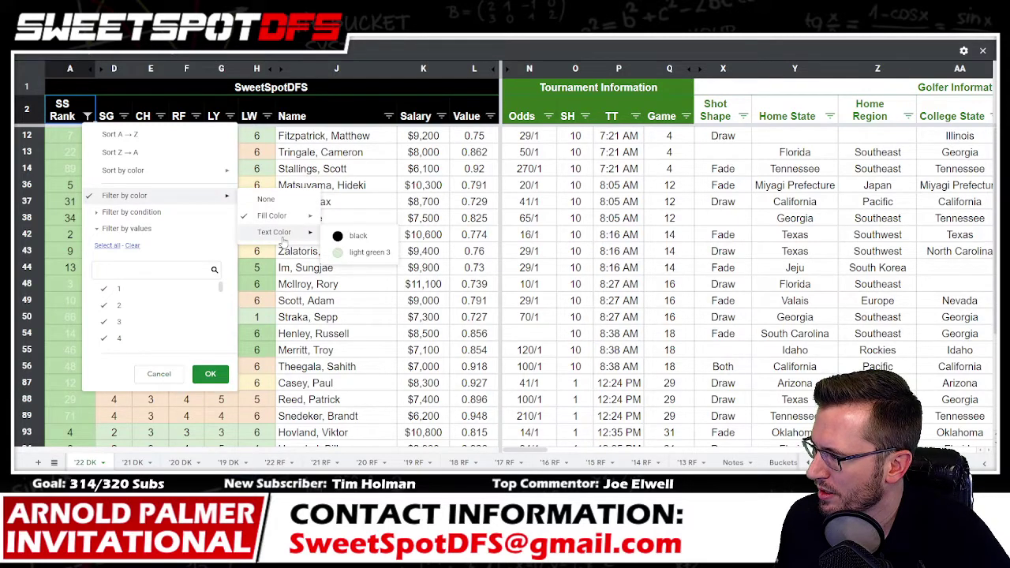
pyautogui.click(357, 239)
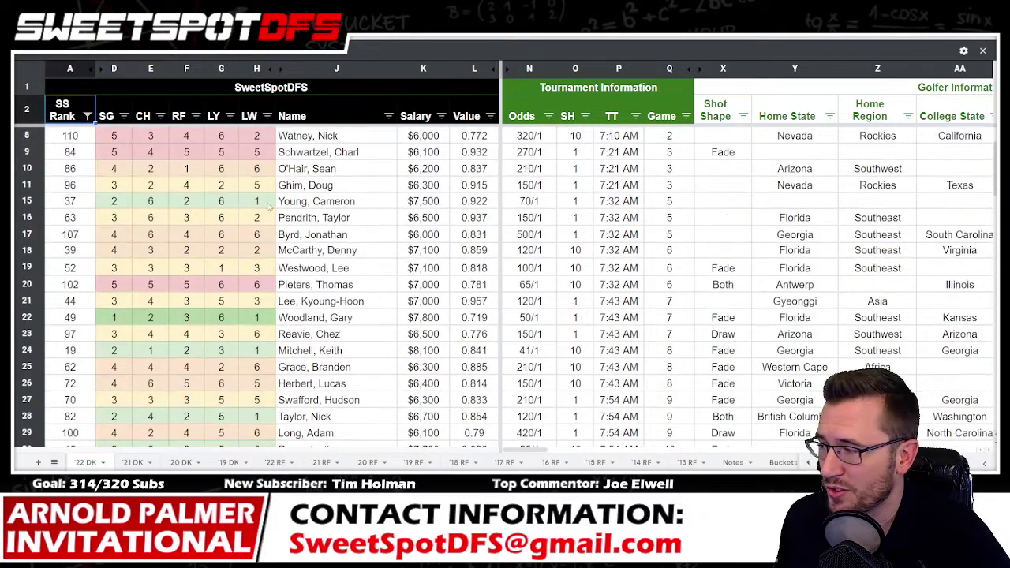
# Replace the SS Rank text color filter with the light green 2 fill color filter.
pyautogui.click(88, 118)
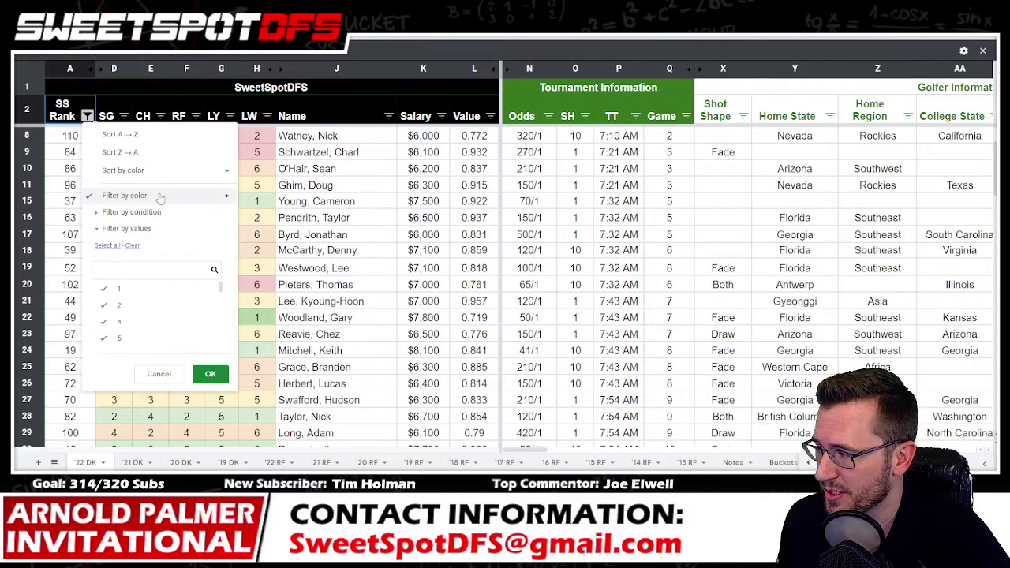
pyautogui.moveTo(162, 197)
pyautogui.moveTo(289, 223)
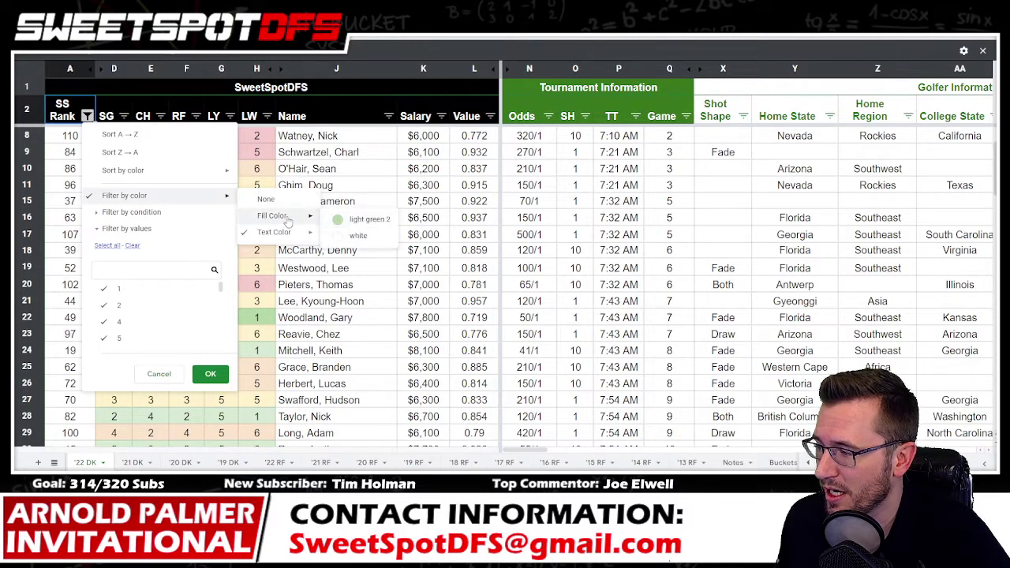
pyautogui.click(380, 224)
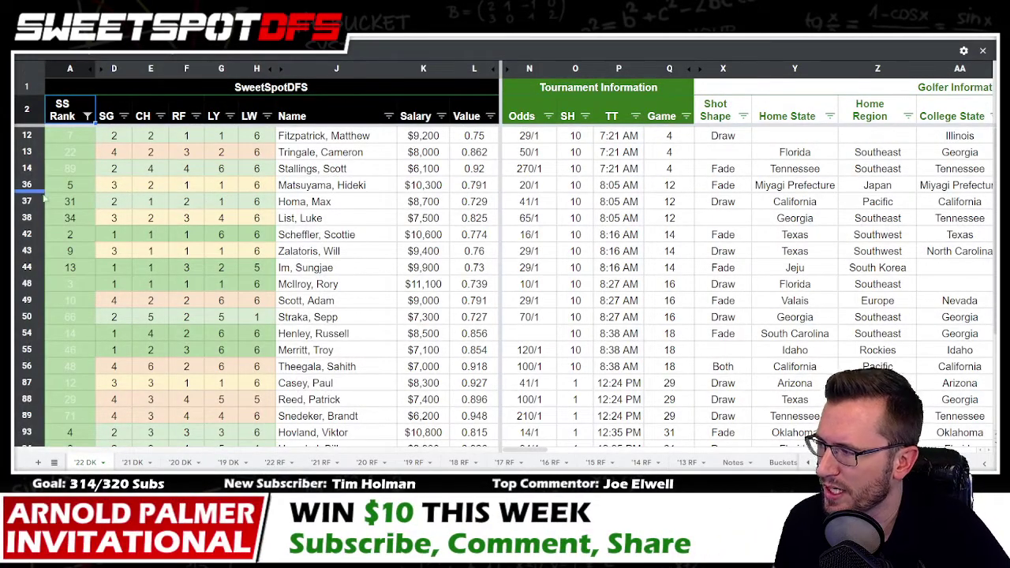
# Highlight the rows of the black-ranked groups in games 12, 14, 31 and 35 and review them against the other green groups.
pyautogui.moveTo(28, 187); pyautogui.dragTo(32, 316)
pyautogui.scroll(-3, 28, 267)
pyautogui.keyDown('ctrl'); pyautogui.moveTo(32, 383); pyautogui.dragTo(30, 412); pyautogui.keyUp('ctrl')
pyautogui.scroll(3, 386, 261)
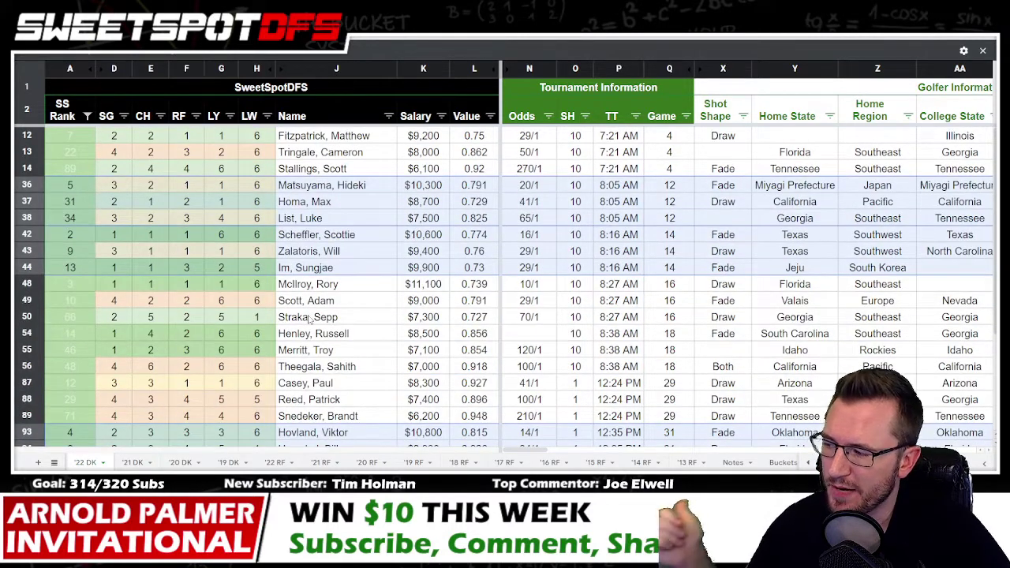
pyautogui.scroll(-3, 310, 318)
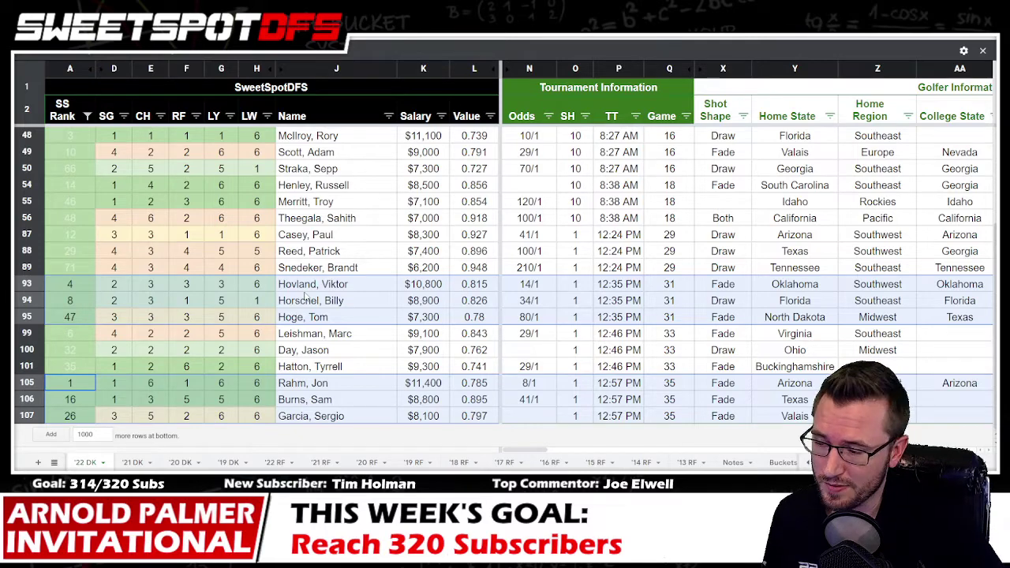
pyautogui.scroll(3, 304, 296)
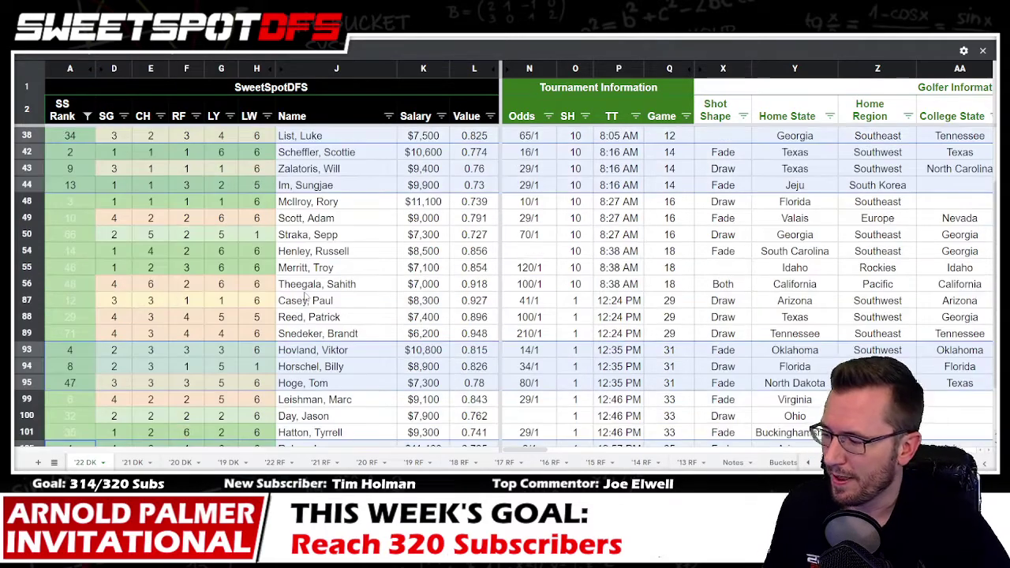
pyautogui.scroll(1, 305, 295)
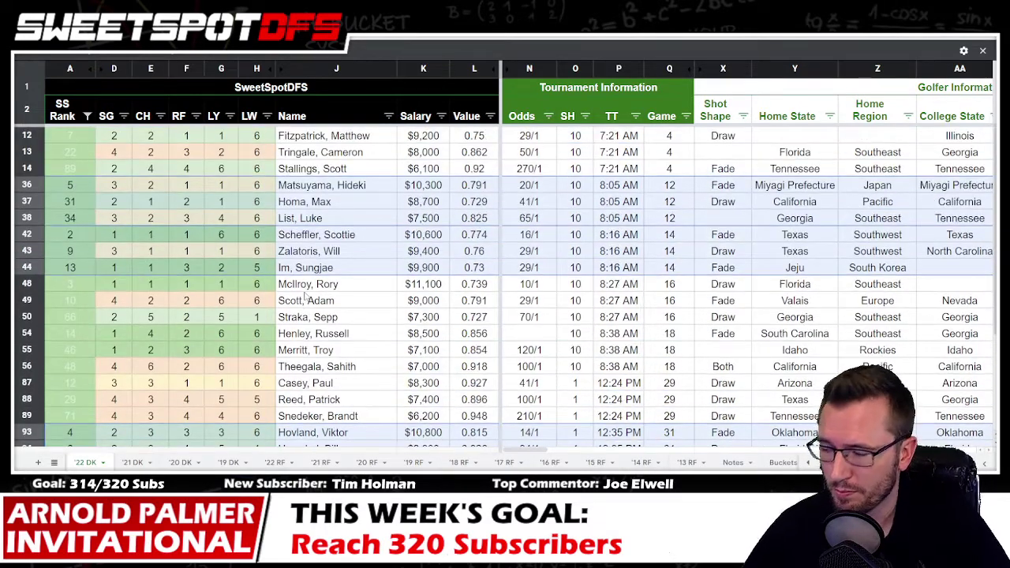
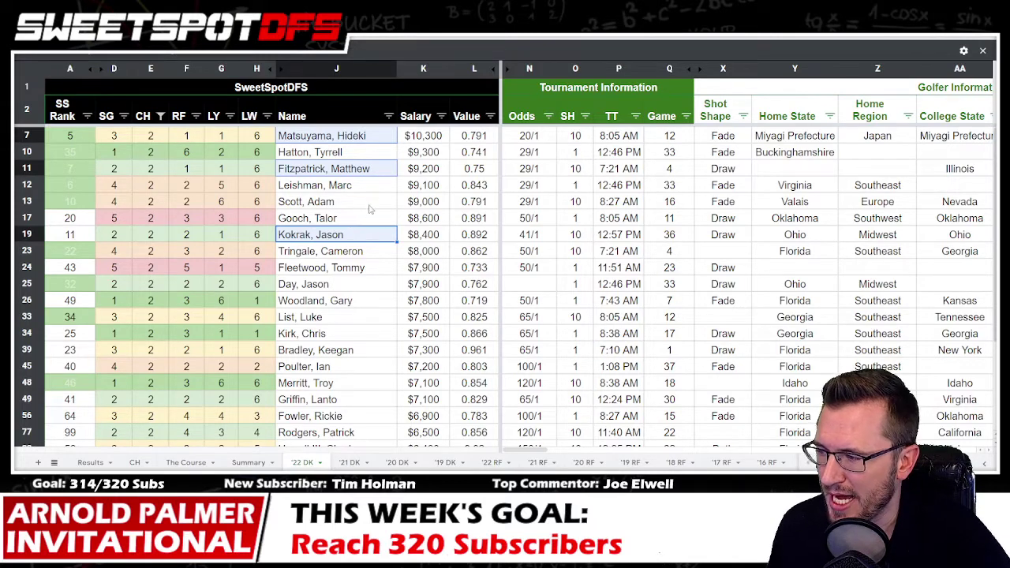
# Highlight the CH bucket 2 golfers from $7,100 up to $10,300 and check the Course History rank 2 row in the Summary sheet.
pyautogui.click(340, 400)
pyautogui.moveTo(337, 324); pyautogui.dragTo(347, 144)
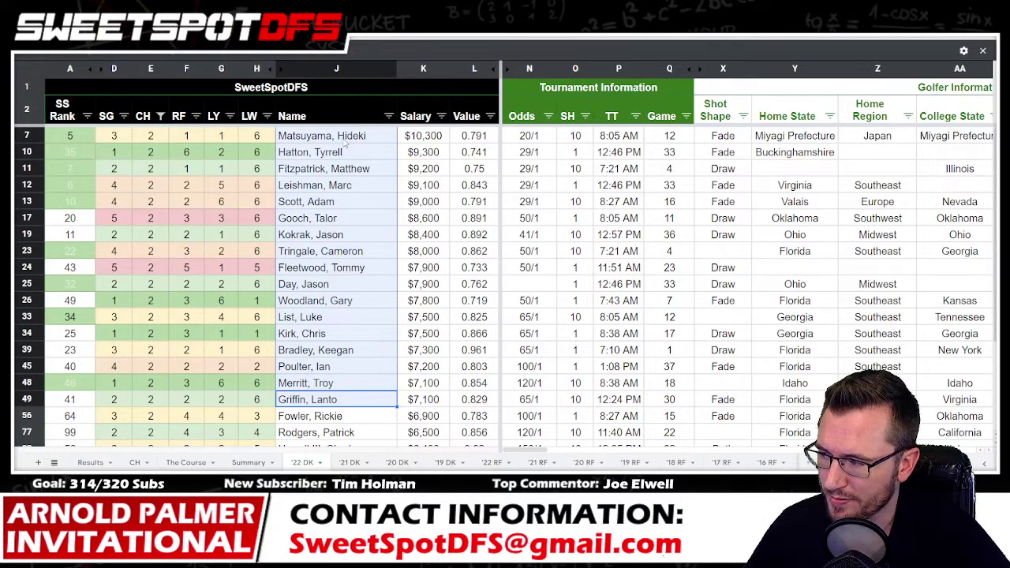
pyautogui.click(256, 462)
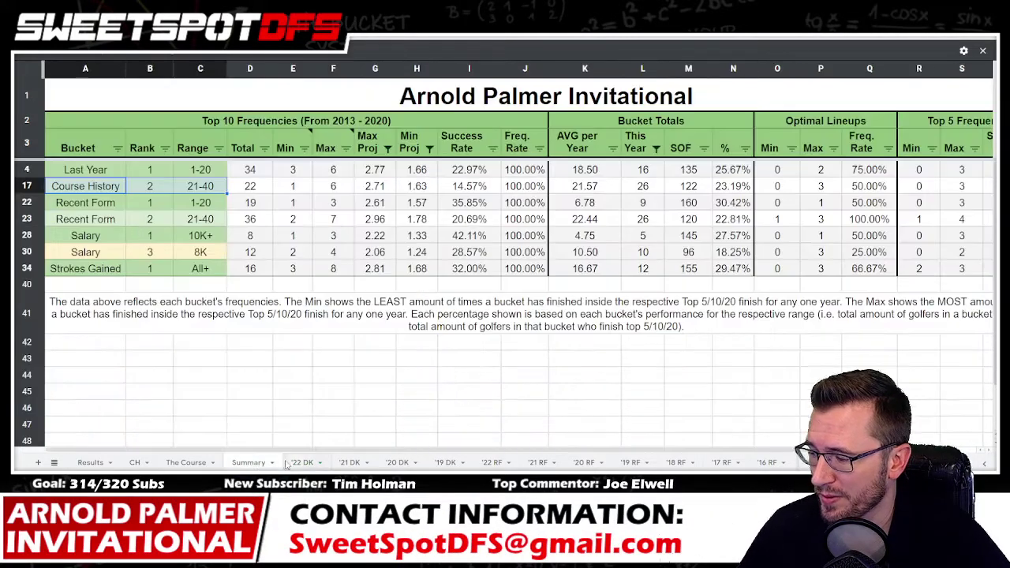
pyautogui.click(26, 186)
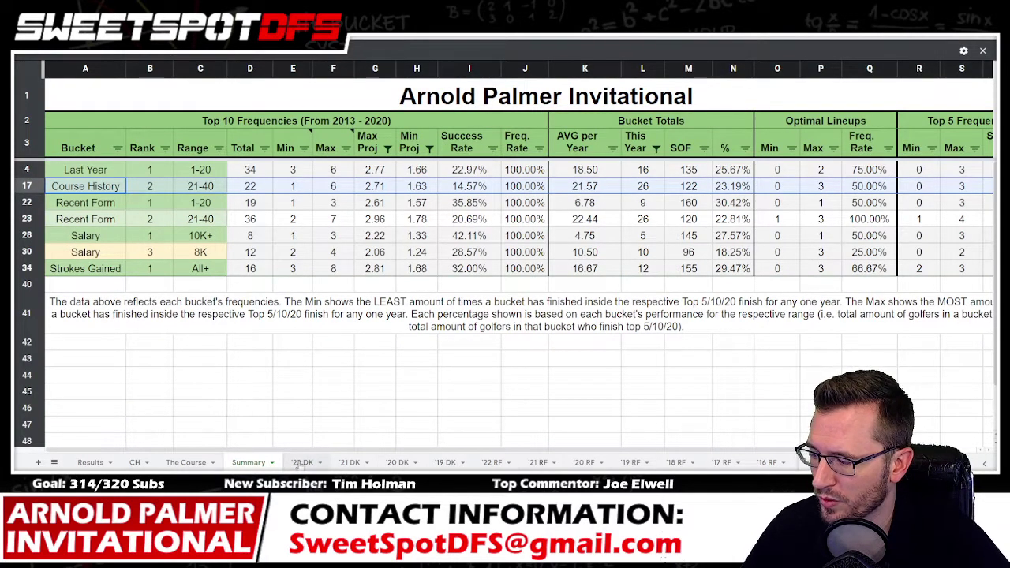
# Go back to the '22 DK sheet and review the CH bucket 2 golfers priced from $10,300 down to $7,800.
pyautogui.click(303, 464)
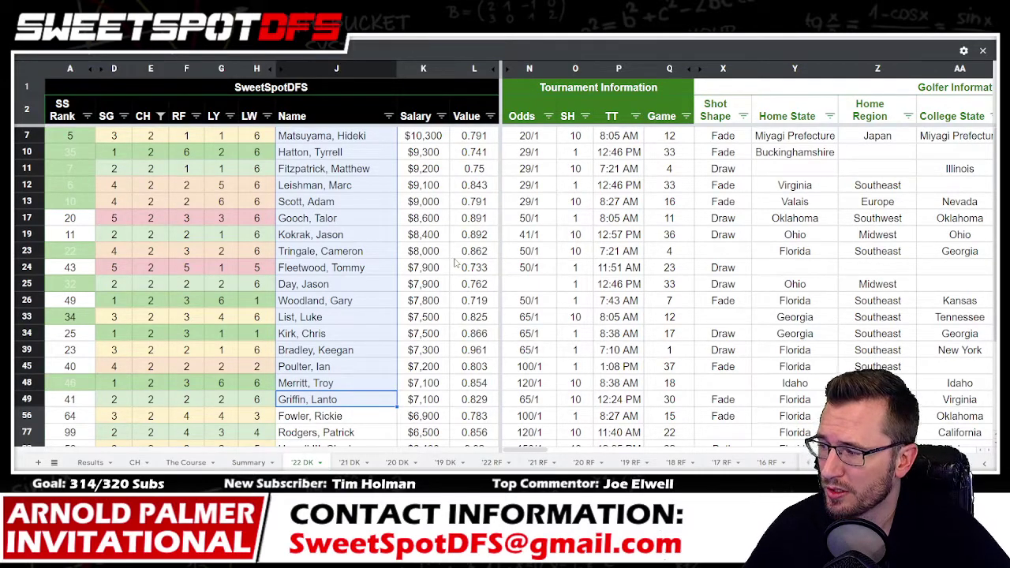
pyautogui.moveTo(324, 138); pyautogui.dragTo(332, 301)
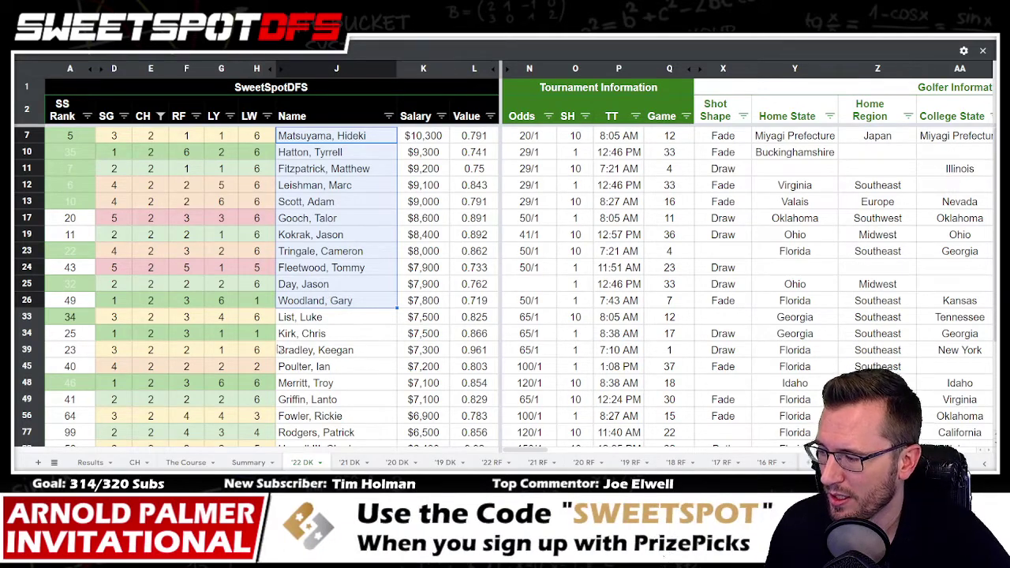
pyautogui.click(314, 285)
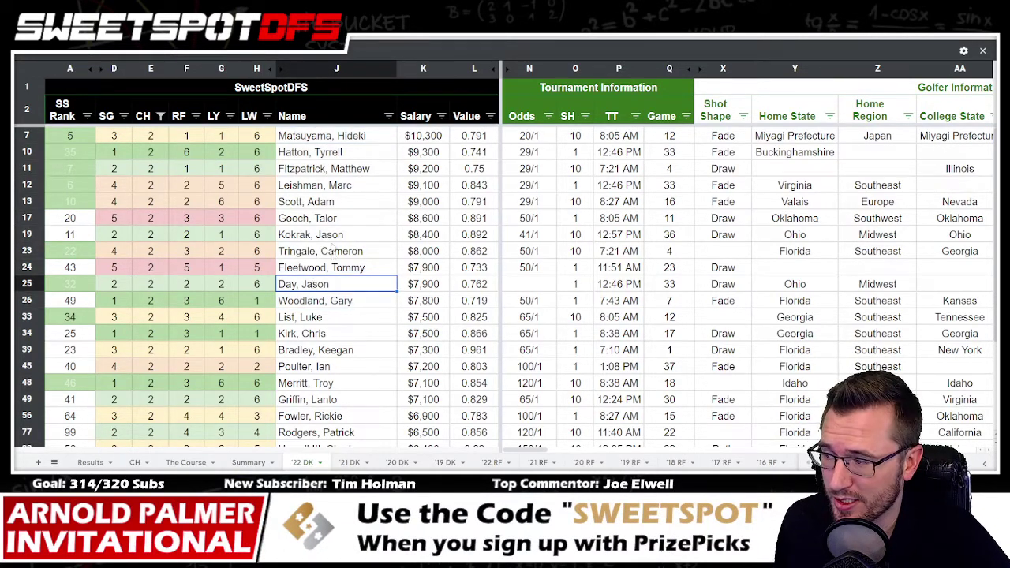
# Highlight the CH bucket 2 golfers priced $9,000, $9,100, $9,200 and $10,300 alongside the selected $7,900 golfer and review the rest of the list.
pyautogui.keyDown('ctrl'); pyautogui.click(337, 203); pyautogui.keyUp('ctrl')
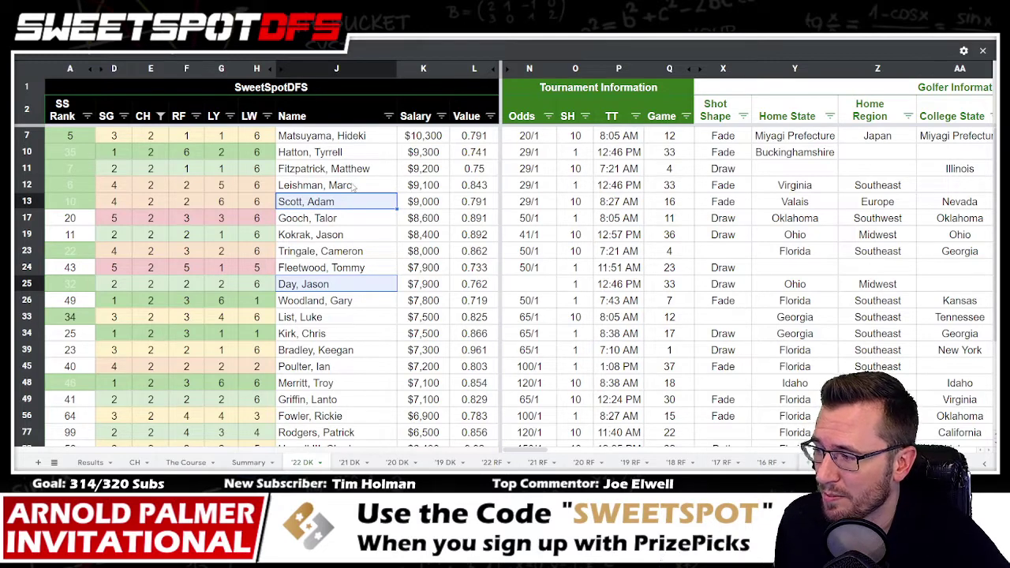
pyautogui.keyDown('shift'); pyautogui.click(353, 187); pyautogui.keyUp('shift')
pyautogui.keyDown('shift'); pyautogui.click(356, 170); pyautogui.keyUp('shift')
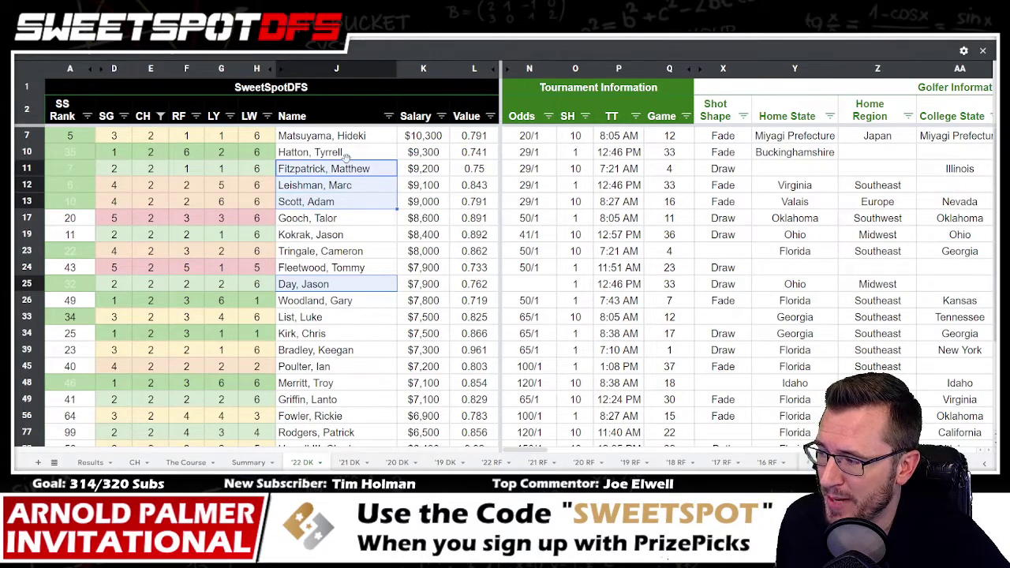
pyautogui.keyDown('ctrl'); pyautogui.click(352, 139); pyautogui.keyUp('ctrl')
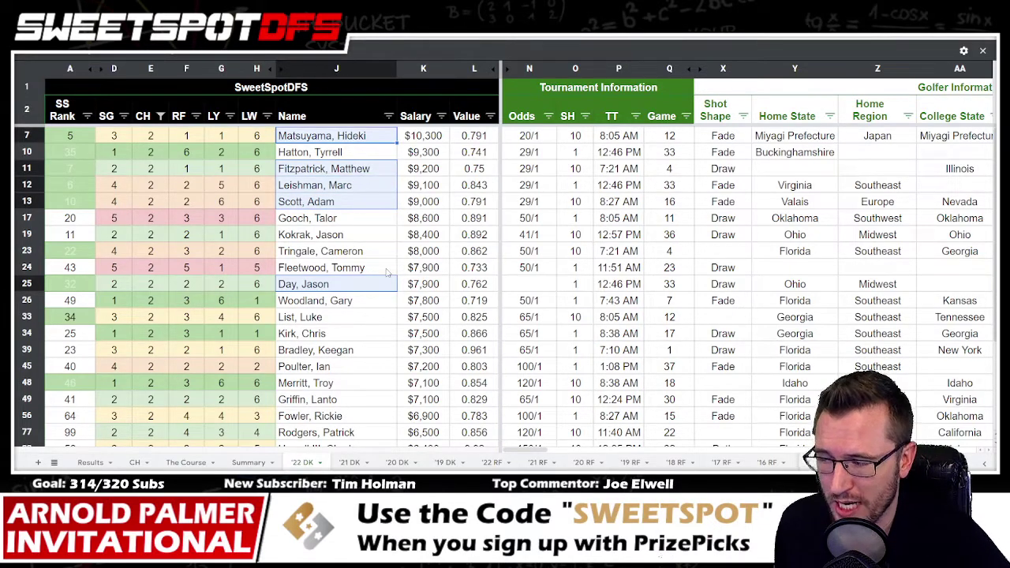
pyautogui.scroll(-4, 387, 272)
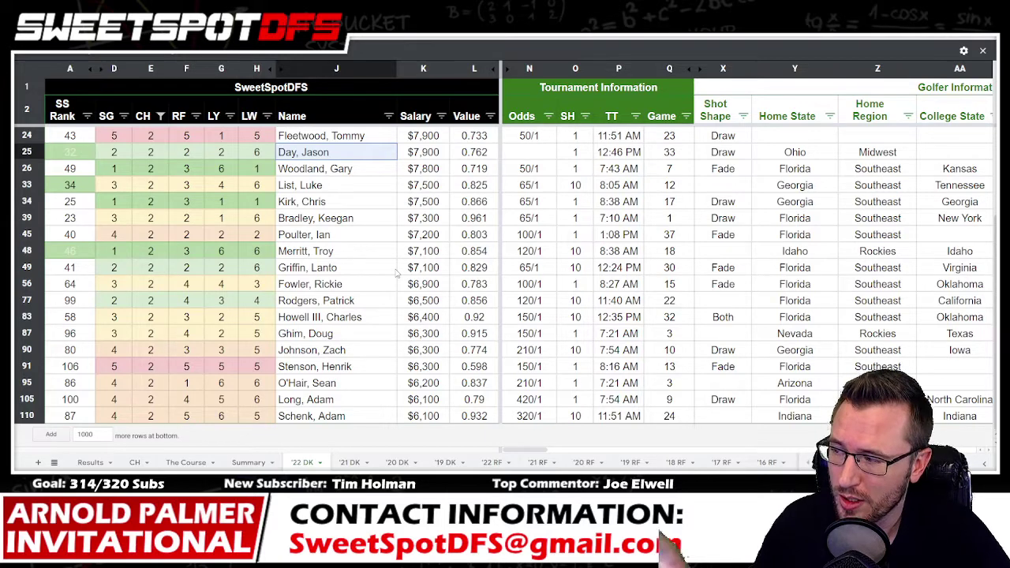
pyautogui.scroll(3, 379, 227)
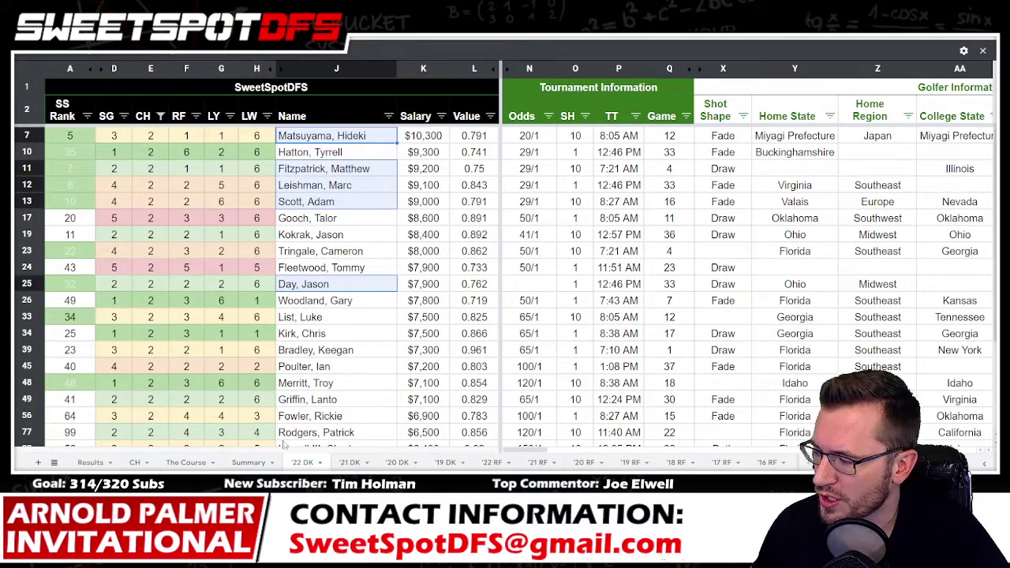
# Check the Recent Form rank 1 row in the Summary sheet and return to the '22 DK sheet.
pyautogui.click(249, 462)
pyautogui.click(27, 203)
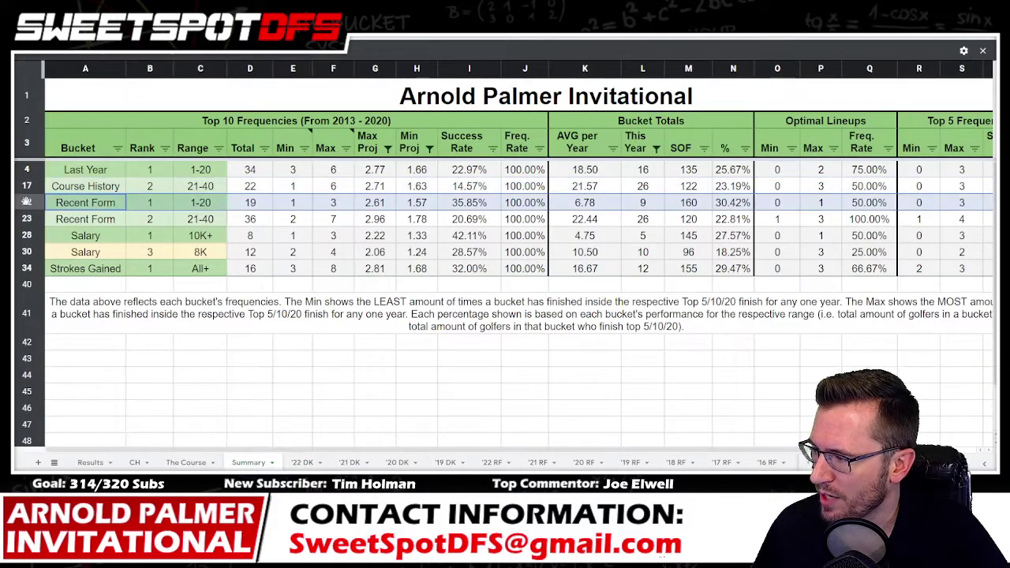
pyautogui.click(302, 463)
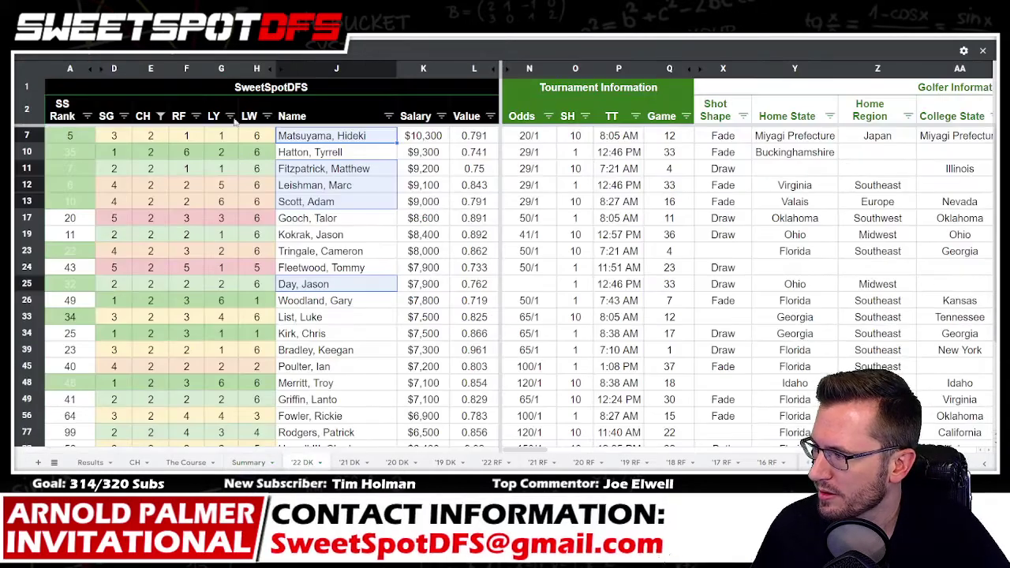
# Clear the bucket 2 filter on the CH column so that all values are included.
pyautogui.click(160, 116)
pyautogui.click(37, 246)
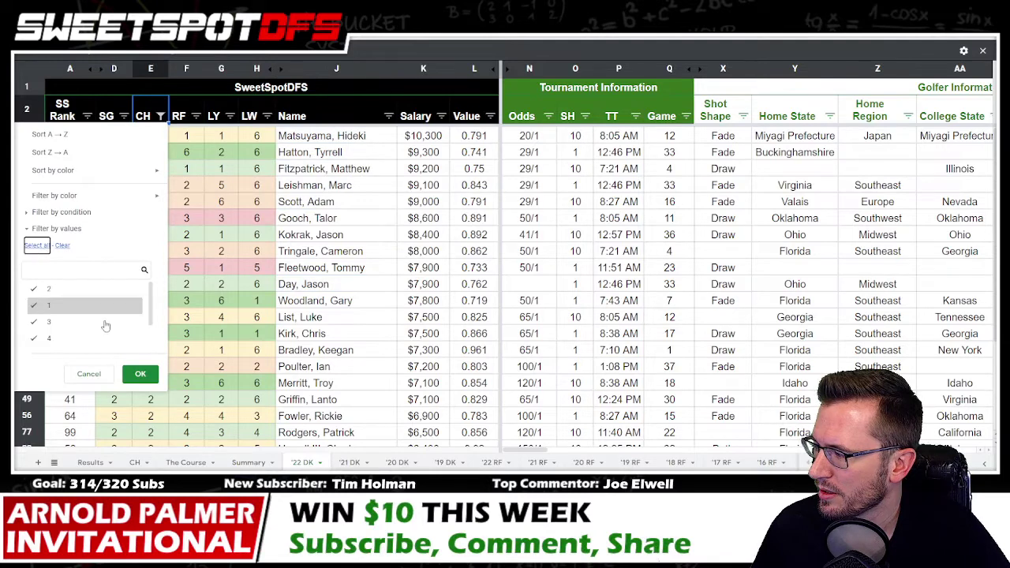
pyautogui.click(140, 374)
# Filter the RF column to show only bucket 1 golfers.
pyautogui.click(195, 116)
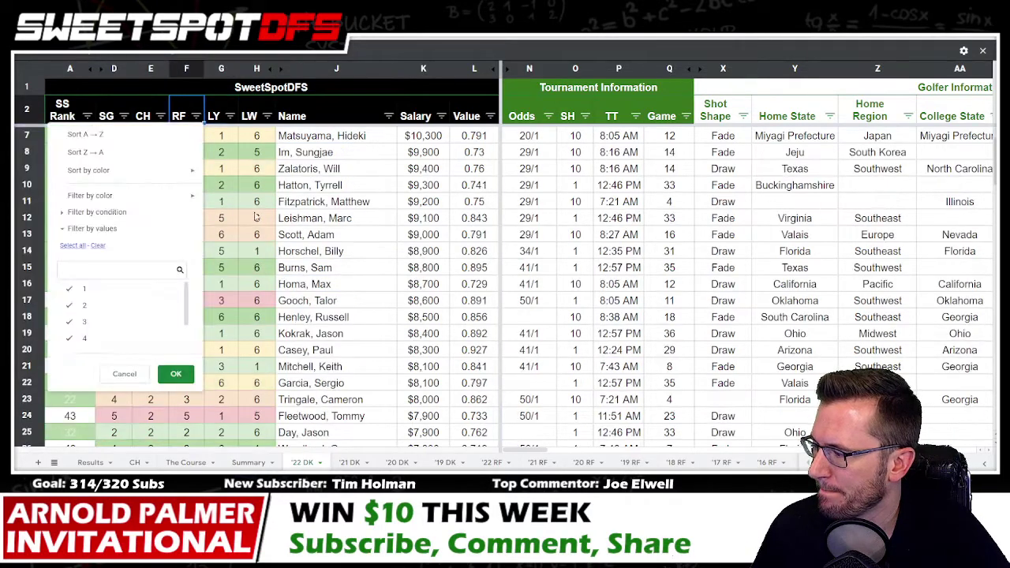
pyautogui.click(98, 245)
pyautogui.click(107, 291)
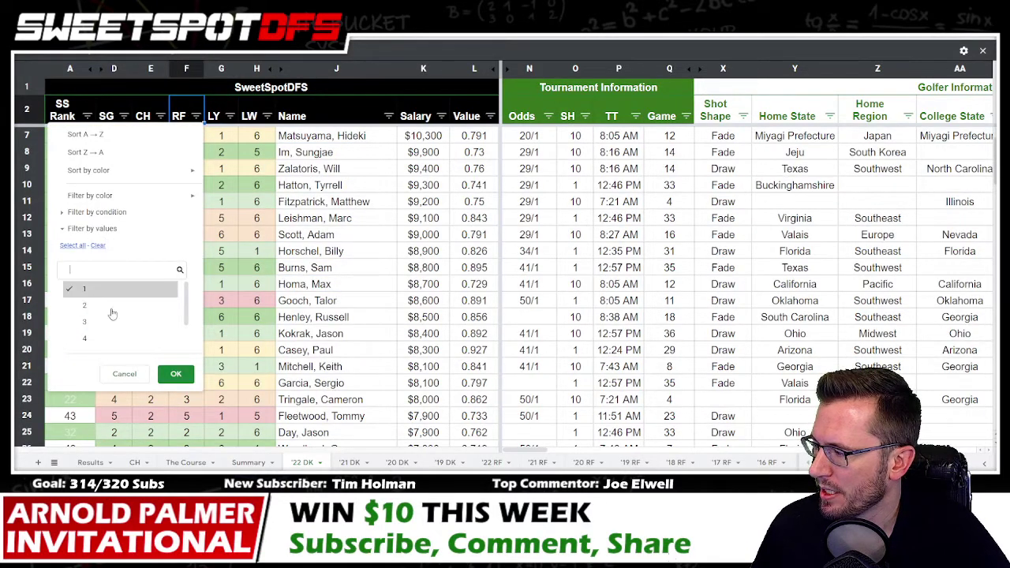
pyautogui.click(175, 373)
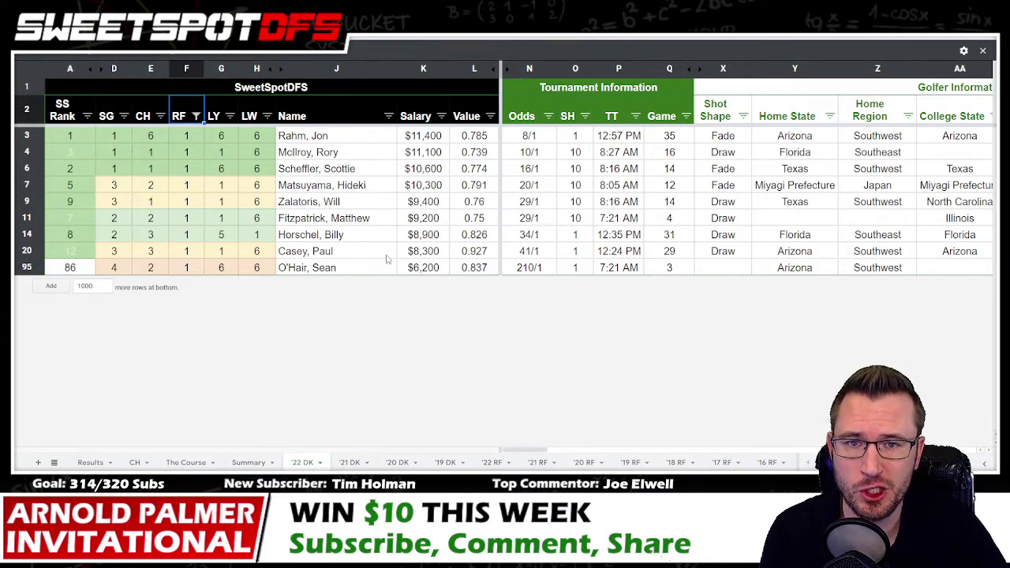
# Highlight the RF bucket 1 golfers from $11,400 to $6,200 and examine the Recent Form statistics, focusing on the $6,200 golfer.
pyautogui.click(352, 137)
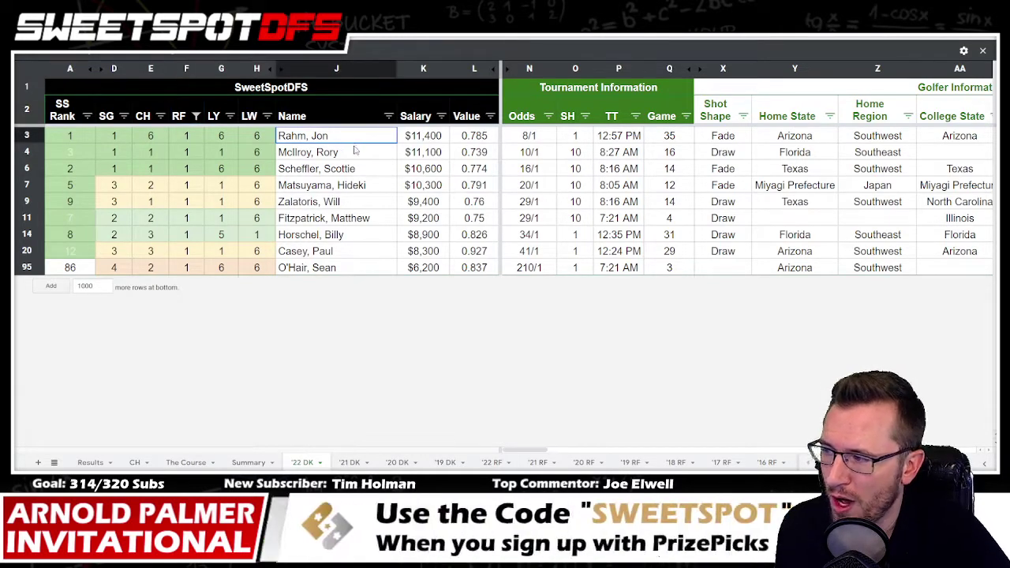
pyautogui.moveTo(360, 169); pyautogui.dragTo(361, 267)
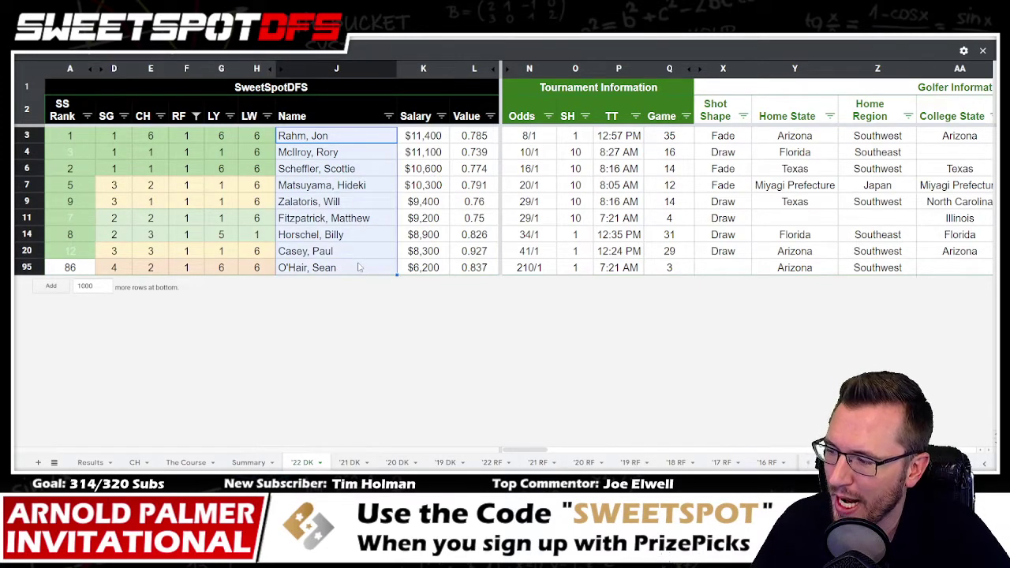
pyautogui.click(312, 270)
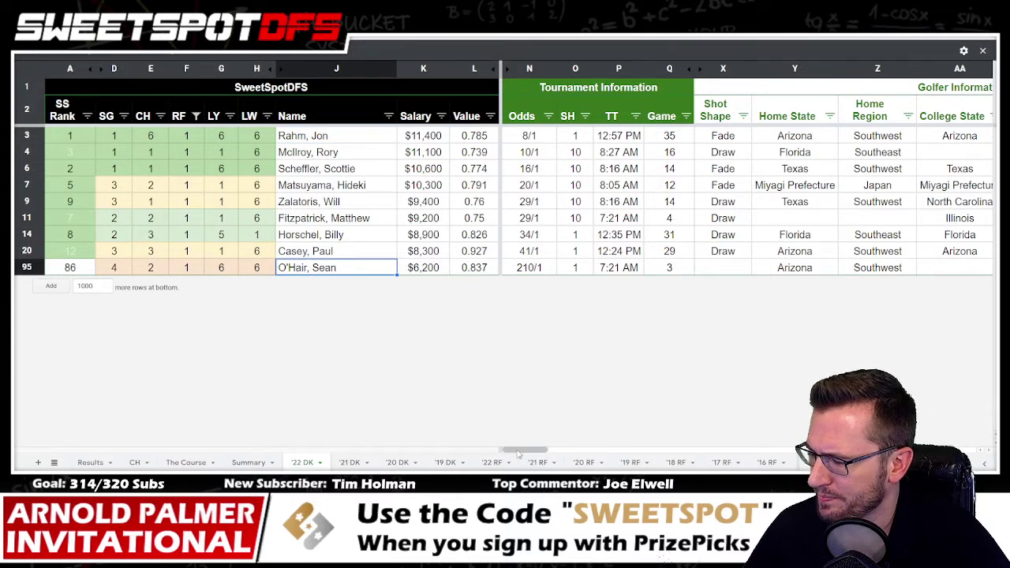
pyautogui.moveTo(509, 450); pyautogui.dragTo(654, 455)
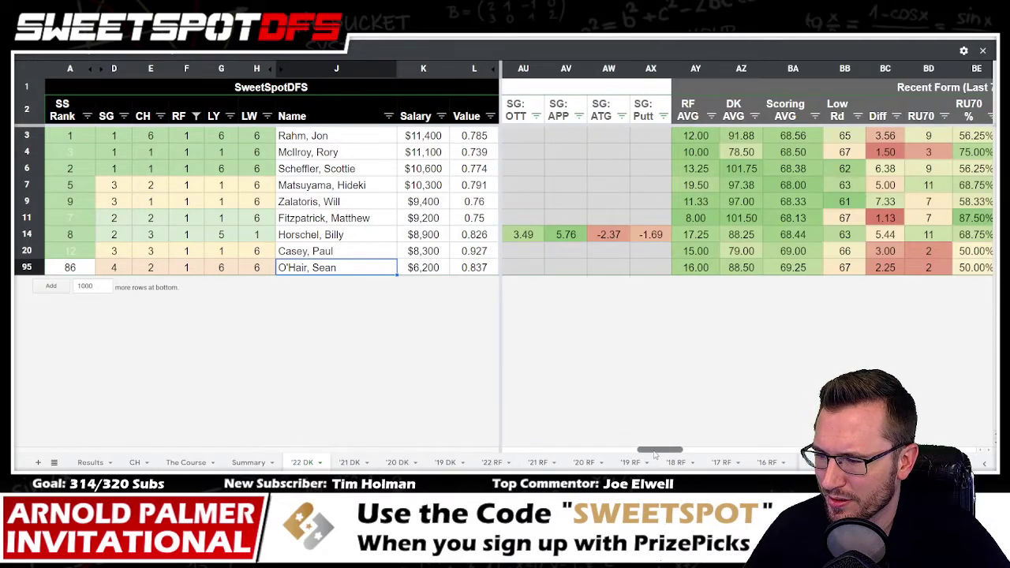
pyautogui.moveTo(654, 455); pyautogui.dragTo(426, 456)
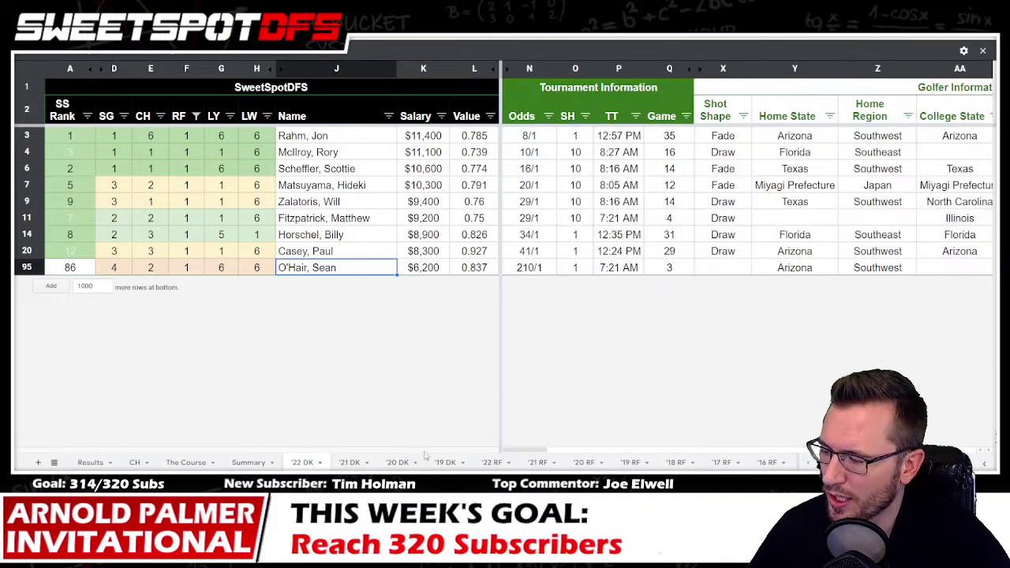
# Compare the Recent Form rank 1 row in the Summary sheet with the full highlighted RF bucket 1 list in '22 DK.
pyautogui.click(249, 464)
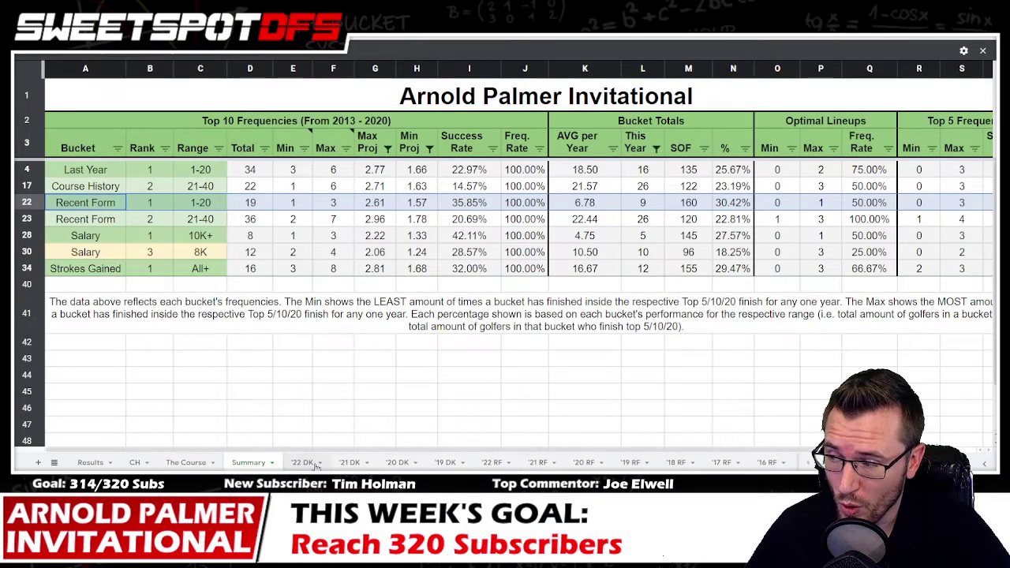
pyautogui.click(304, 462)
pyautogui.moveTo(329, 141); pyautogui.dragTo(339, 270)
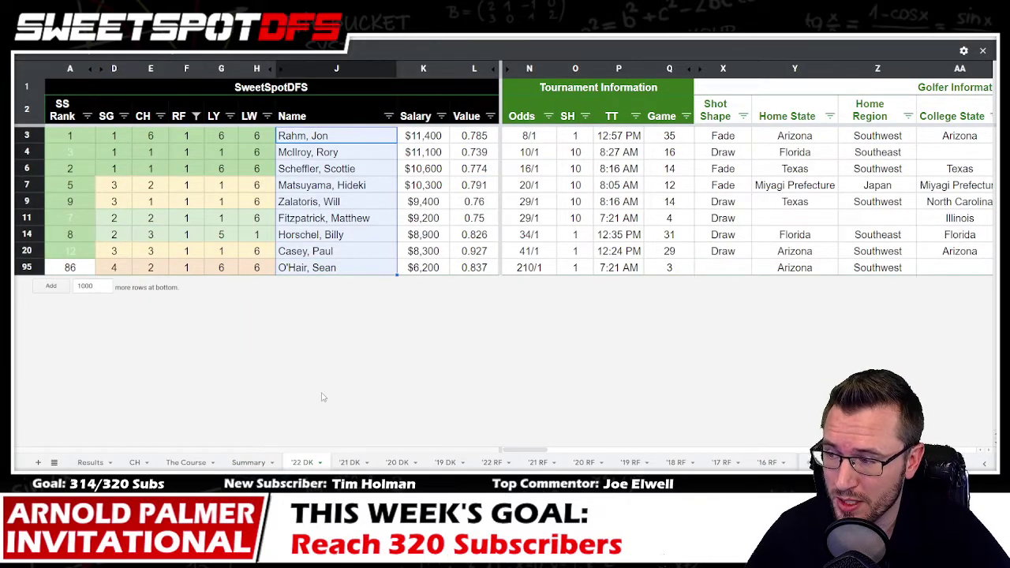
# Examine the Recent Form rank 1 frequency rates and the Optimal Lineups Min and Max columns in the Summary sheet.
pyautogui.click(243, 463)
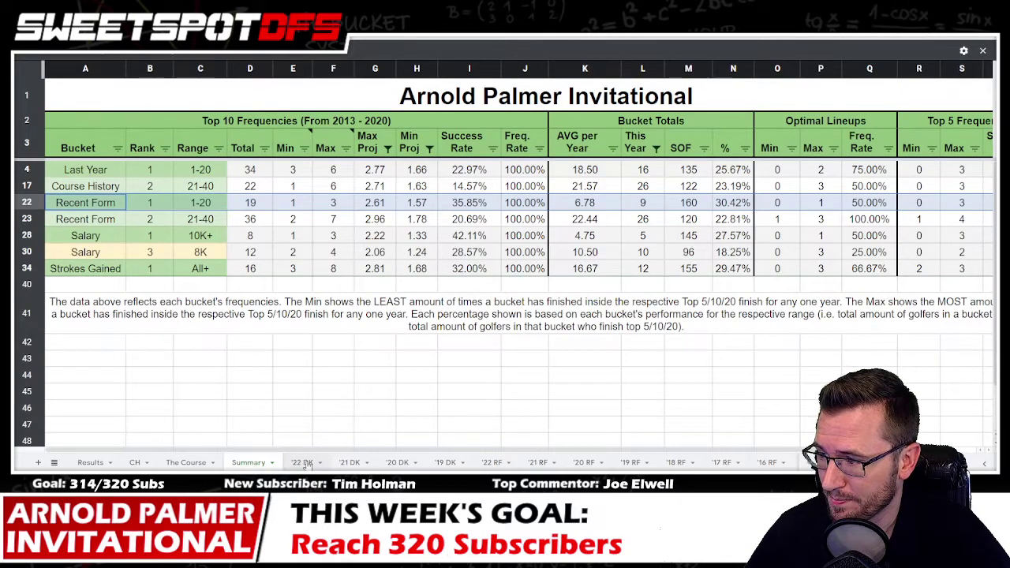
pyautogui.click(524, 203)
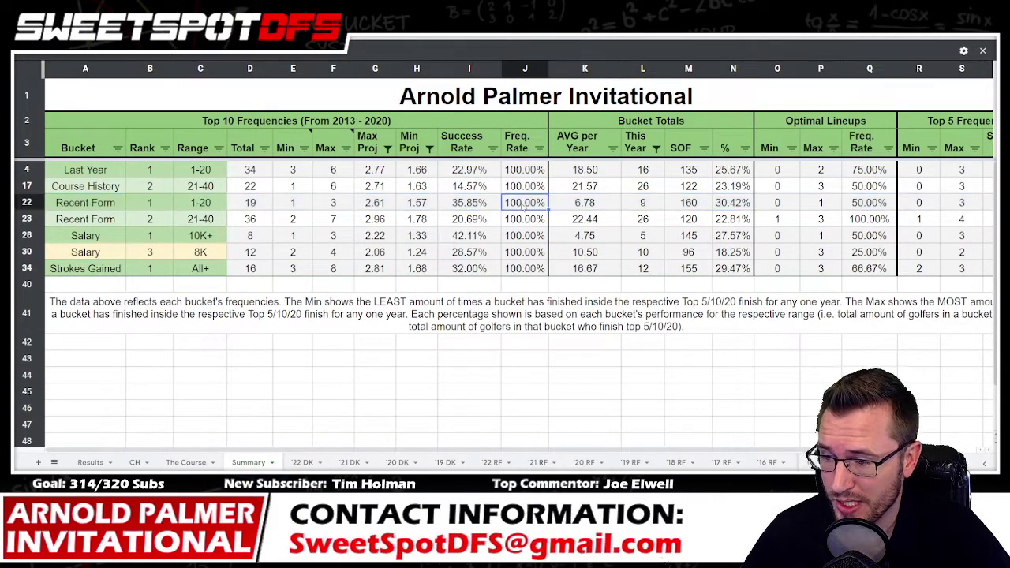
pyautogui.click(858, 208)
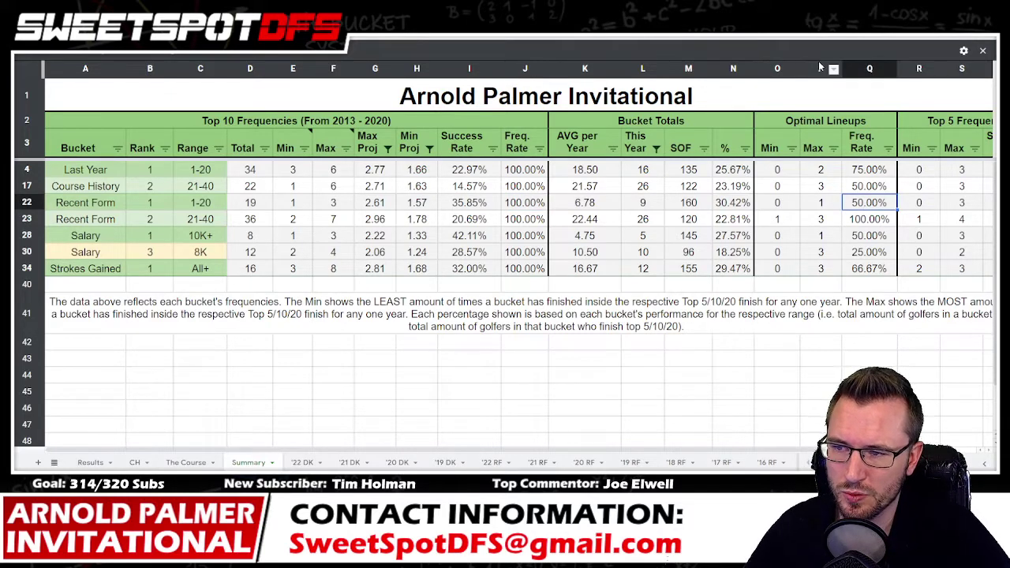
pyautogui.moveTo(789, 68); pyautogui.dragTo(817, 69)
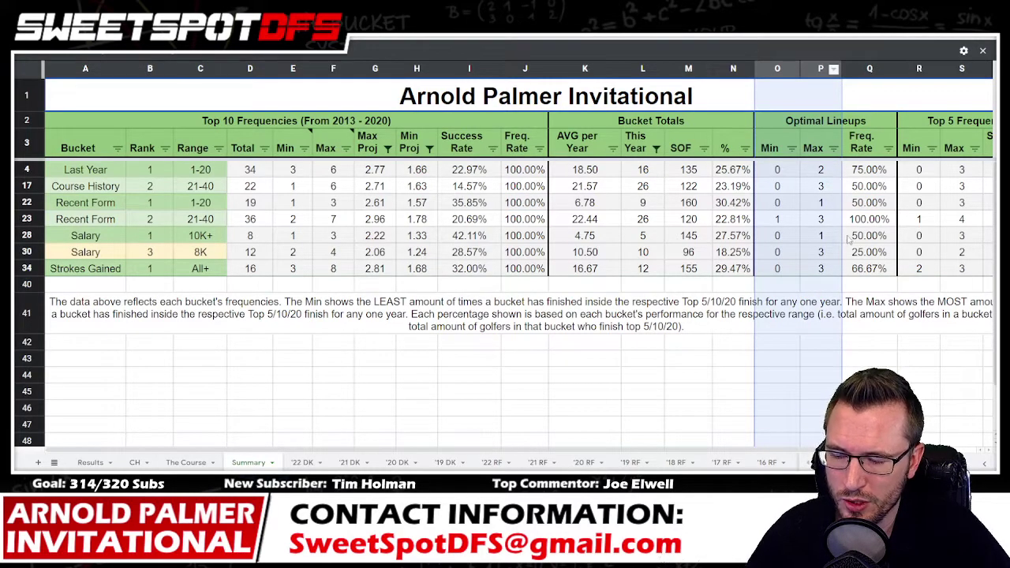
pyautogui.click(25, 207)
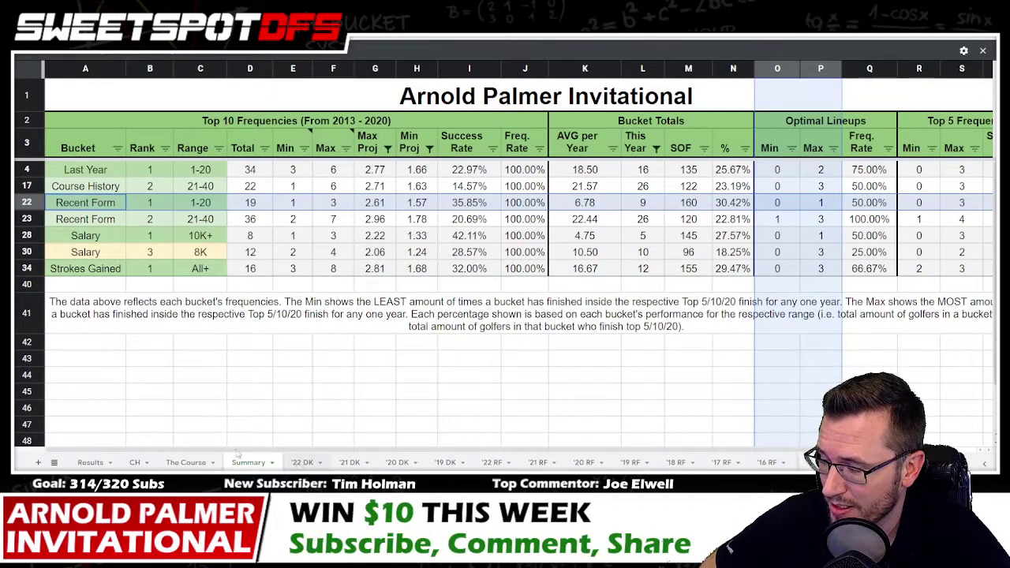
# Return to the '22 DK sheet and highlight the RF bucket 1 salaries and golfers from $11,400 to $10,300.
pyautogui.click(300, 464)
pyautogui.click(430, 139)
pyautogui.moveTo(430, 139); pyautogui.dragTo(423, 181)
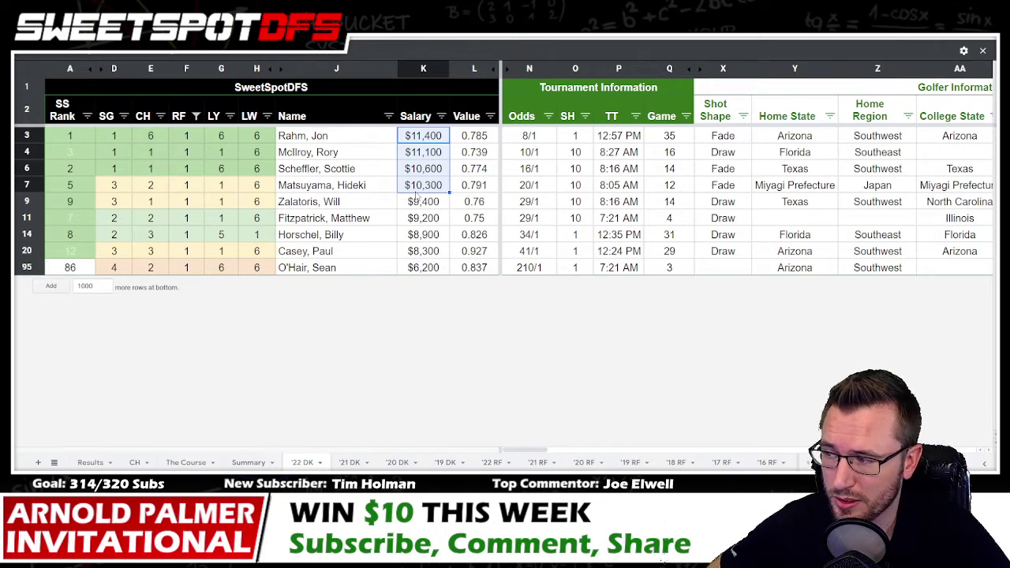
pyautogui.click(358, 140)
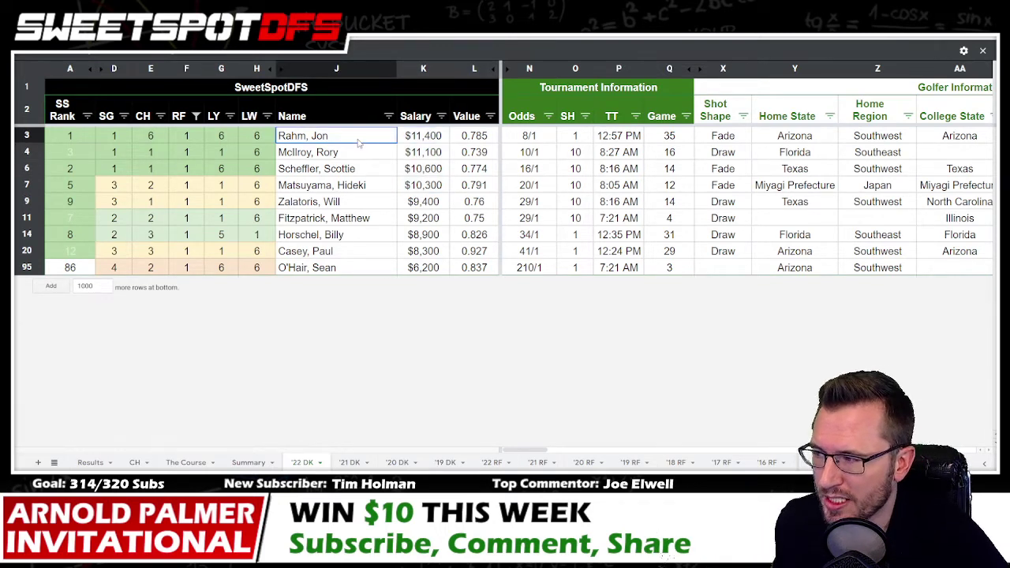
pyautogui.moveTo(357, 142); pyautogui.dragTo(365, 199)
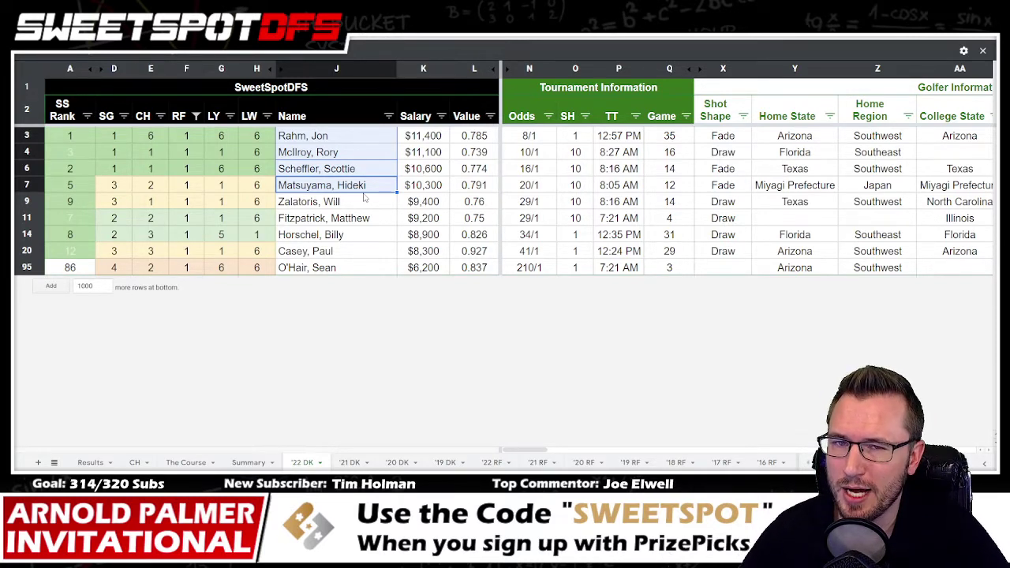
# Compare the RF bucket 1 golfers at $9,400 and $9,200, the group from $11,400 to $9,200, and the group from $8,900 to $6,200.
pyautogui.click(359, 204)
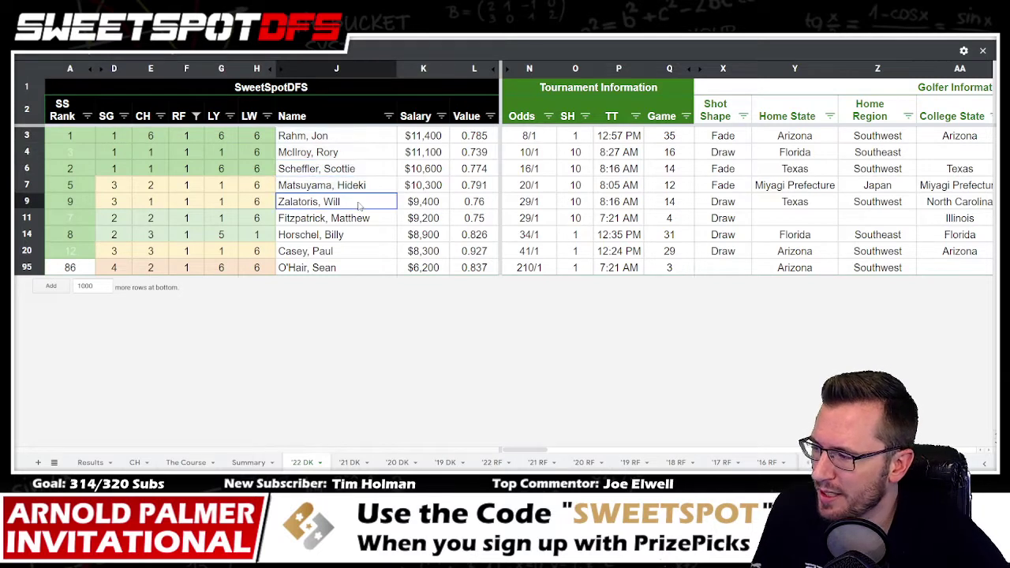
pyautogui.keyDown('shift'); pyautogui.click(361, 222); pyautogui.keyUp('shift')
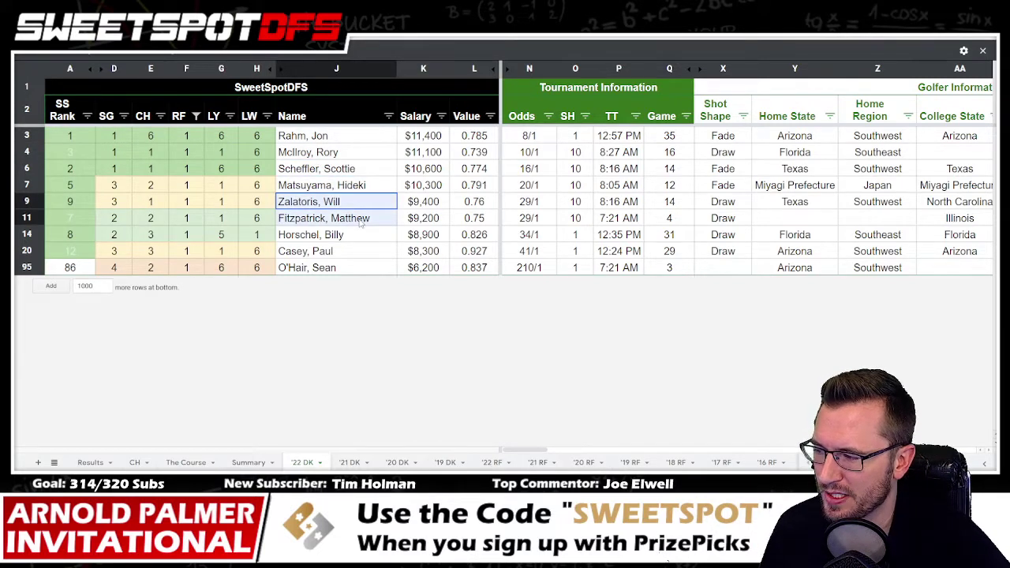
pyautogui.moveTo(352, 136); pyautogui.dragTo(365, 229)
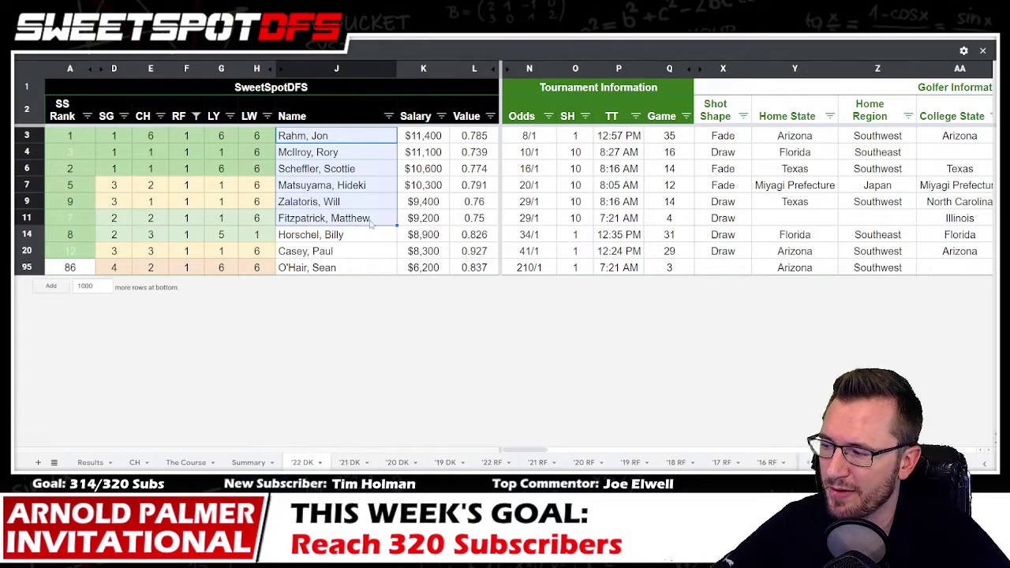
pyautogui.moveTo(372, 224); pyautogui.dragTo(362, 142)
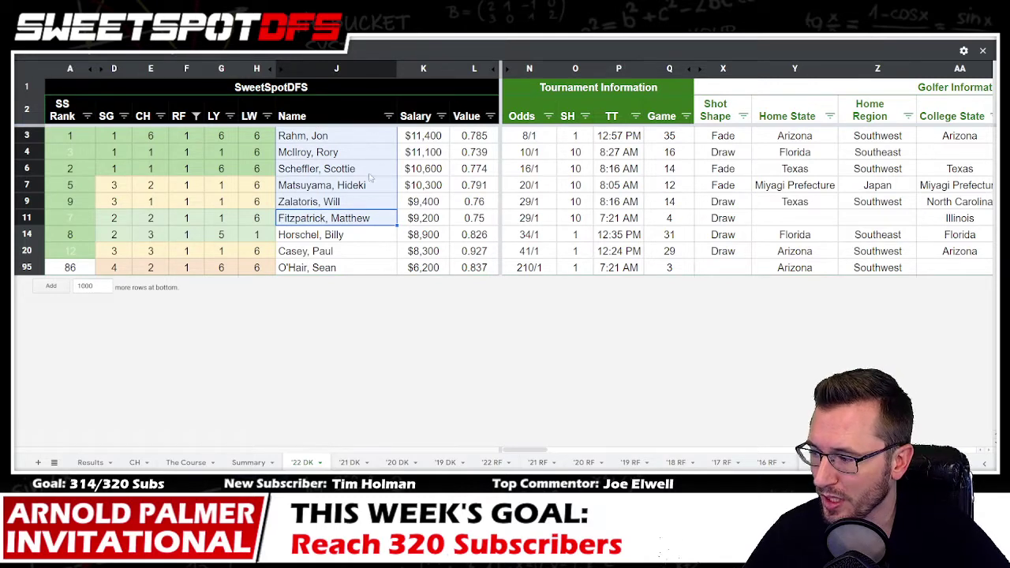
pyautogui.moveTo(352, 240); pyautogui.dragTo(341, 270)
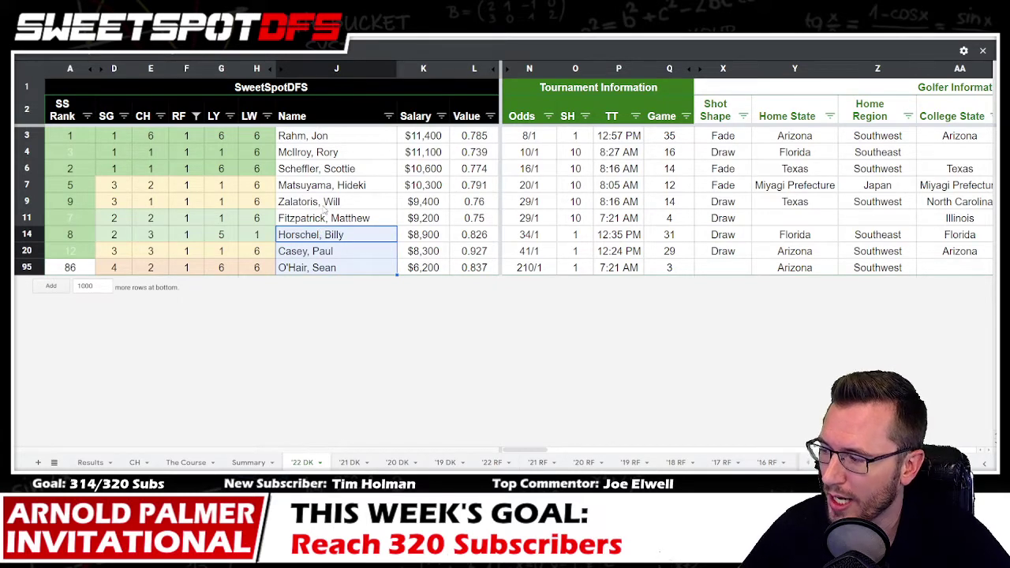
# Glance at the Summary sheet and switch the '22 DK sheet's RF filter from bucket 1 to bucket 2.
pyautogui.click(257, 460)
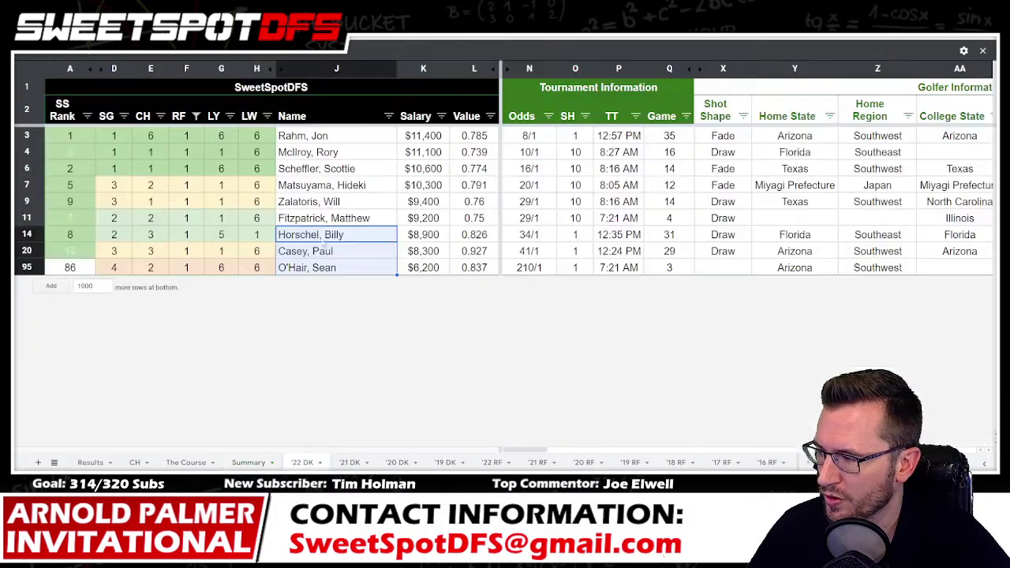
pyautogui.click(299, 463)
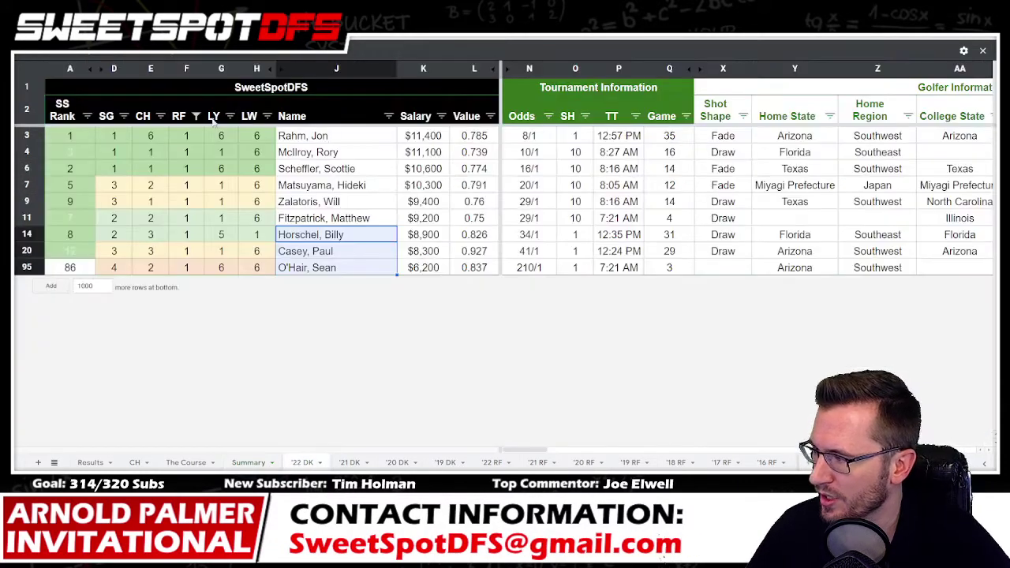
pyautogui.click(196, 116)
pyautogui.click(85, 289)
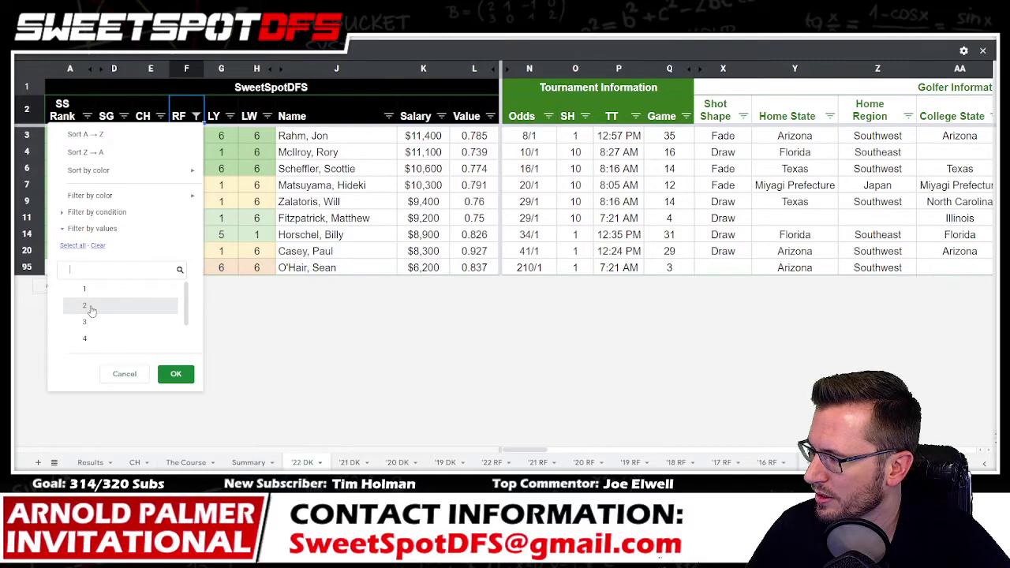
pyautogui.click(176, 373)
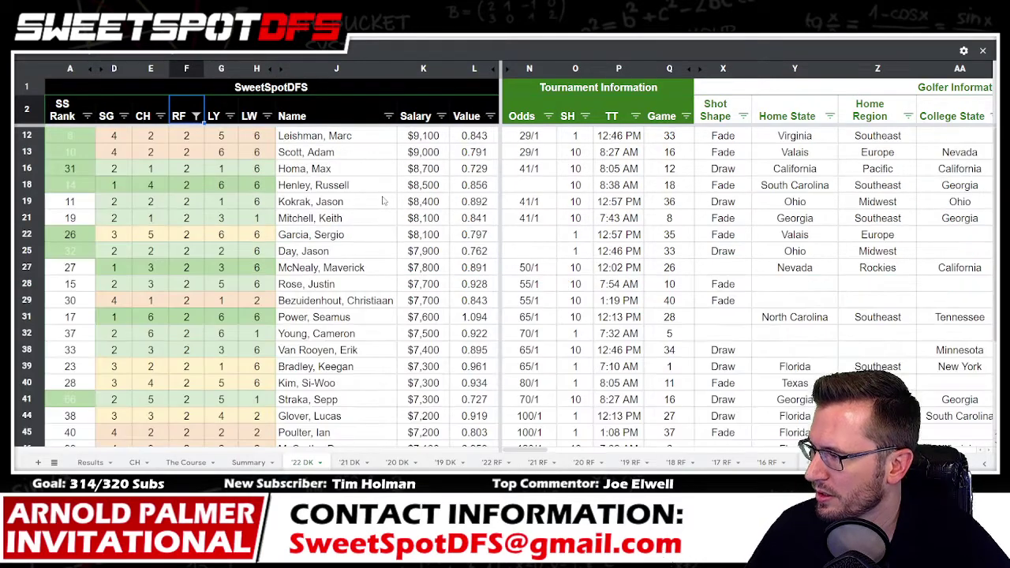
# Highlight the names of all RF bucket 2 golfers from $9,100 down to the last $6,700 golfer.
pyautogui.click(371, 141)
pyautogui.scroll(-5, 413, 267)
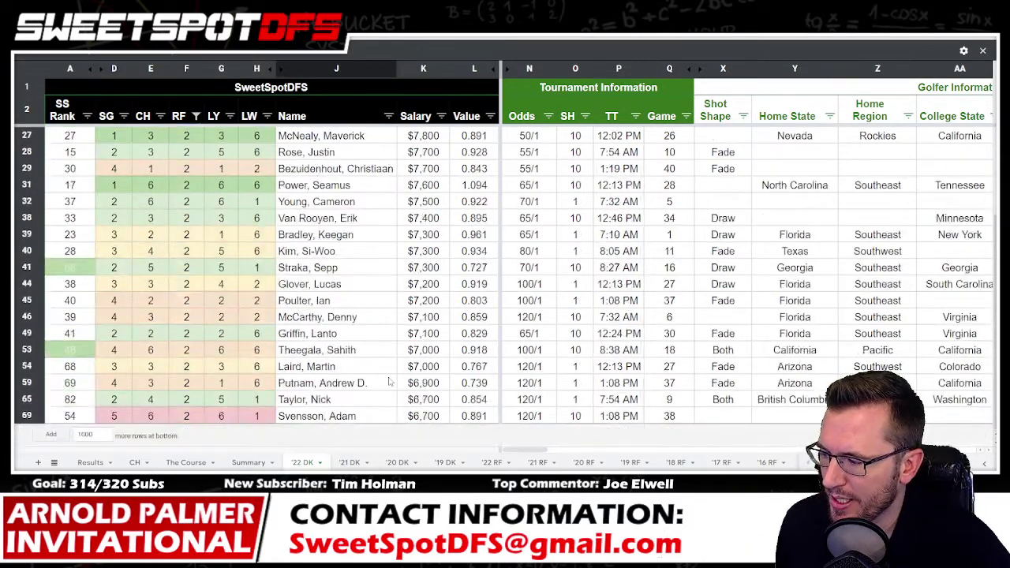
pyautogui.keyDown('shift'); pyautogui.click(354, 416); pyautogui.keyUp('shift')
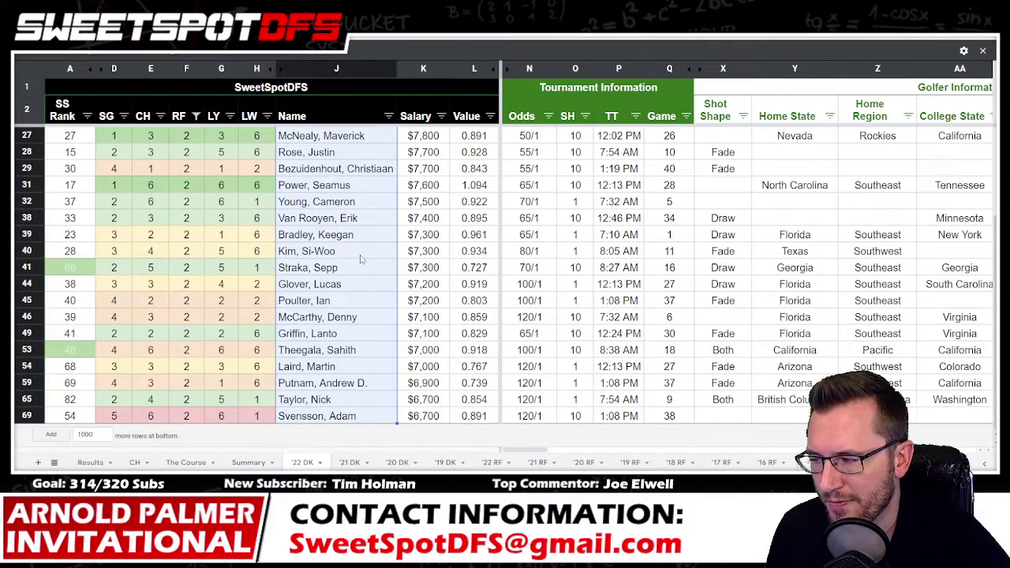
pyautogui.scroll(3, 359, 259)
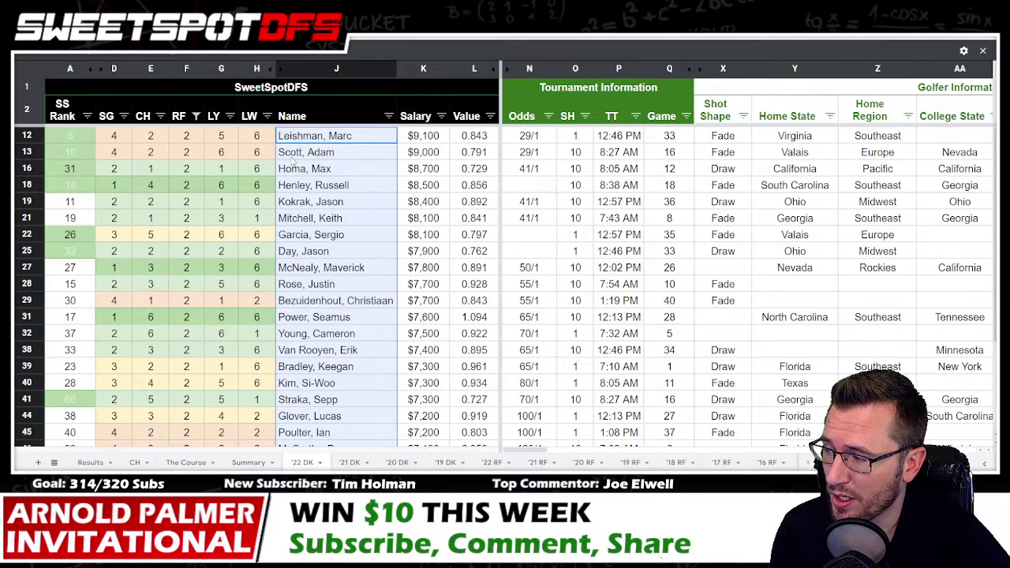
# Review the RF bucket 2 golfers priced $9,100 to $8,500 and $8,100 (row 22), and highlight the $8,400 golfer's row.
pyautogui.click(364, 138)
pyautogui.click(359, 156)
pyautogui.click(362, 169)
pyautogui.click(367, 187)
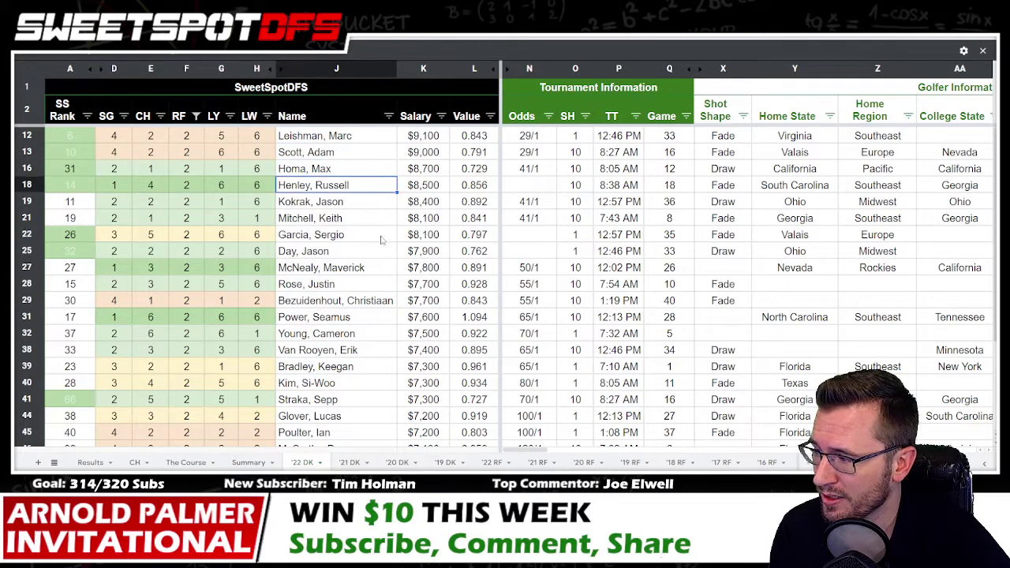
pyautogui.click(357, 240)
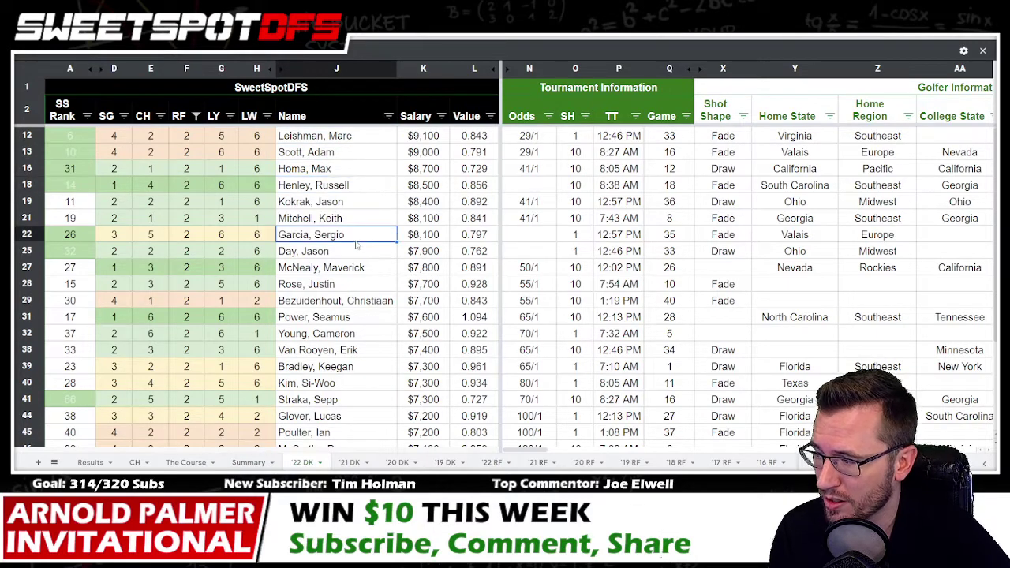
pyautogui.click(319, 202)
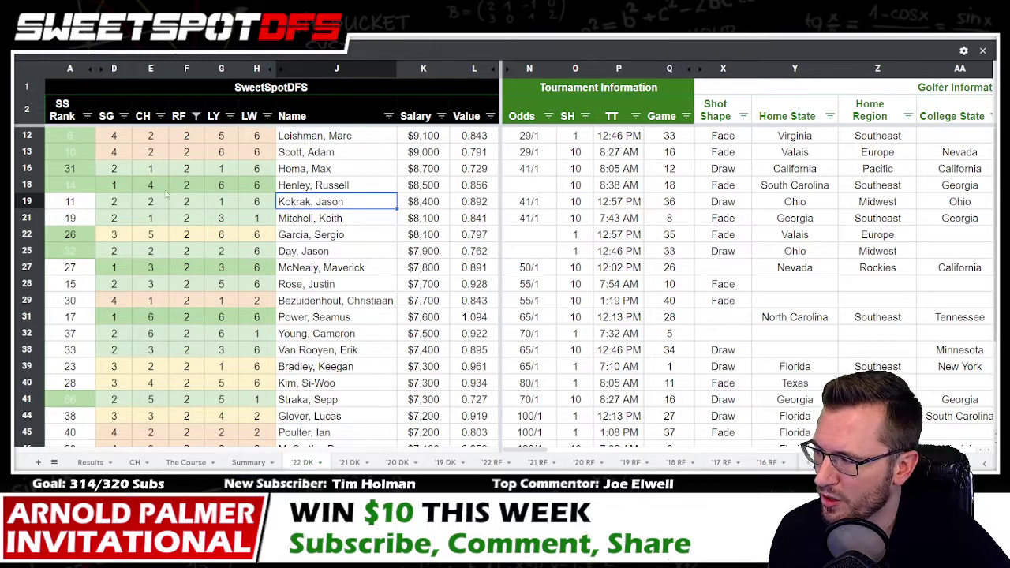
pyautogui.click(31, 203)
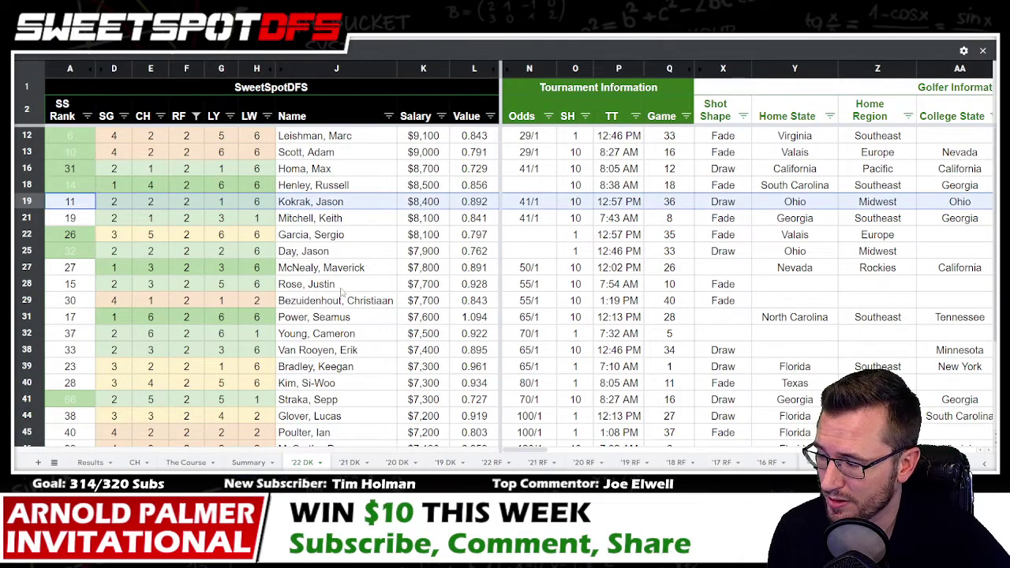
# Check the RF bucket 2 golfers at $7,900, $7,700 (row 28) and $7,800, and scan the cheaper ones.
pyautogui.click(359, 252)
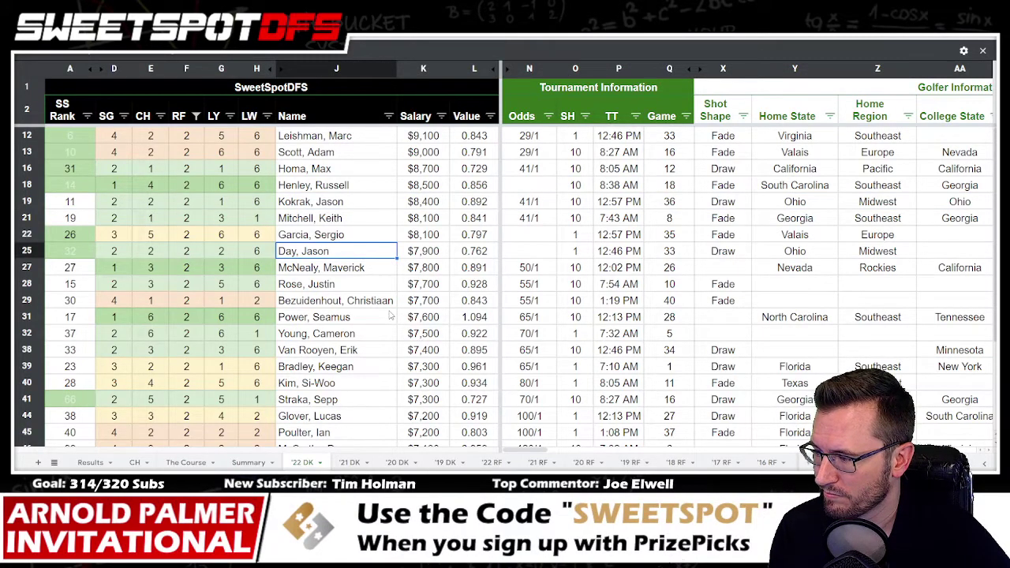
pyautogui.click(365, 288)
pyautogui.click(362, 272)
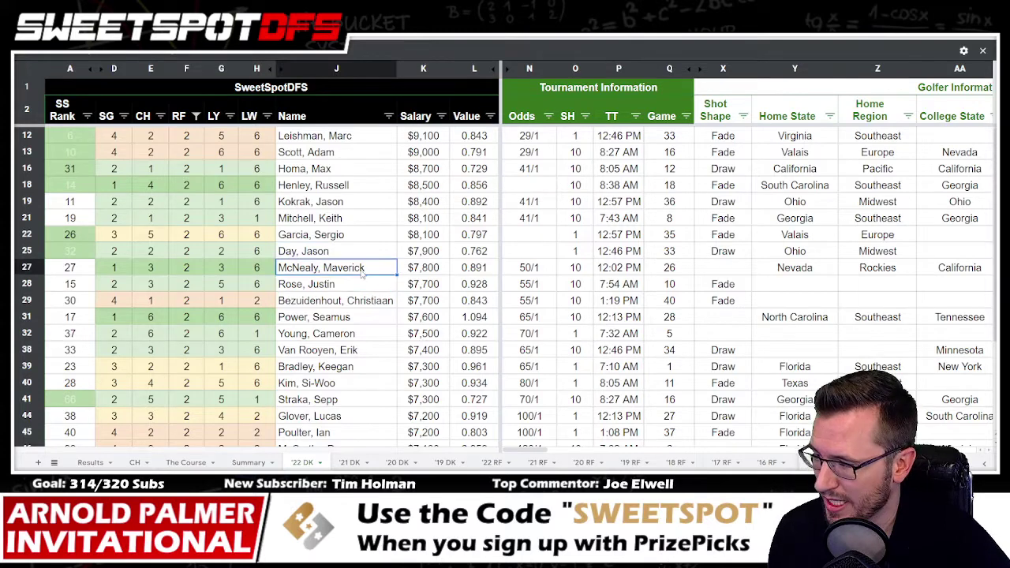
pyautogui.scroll(-4, 361, 272)
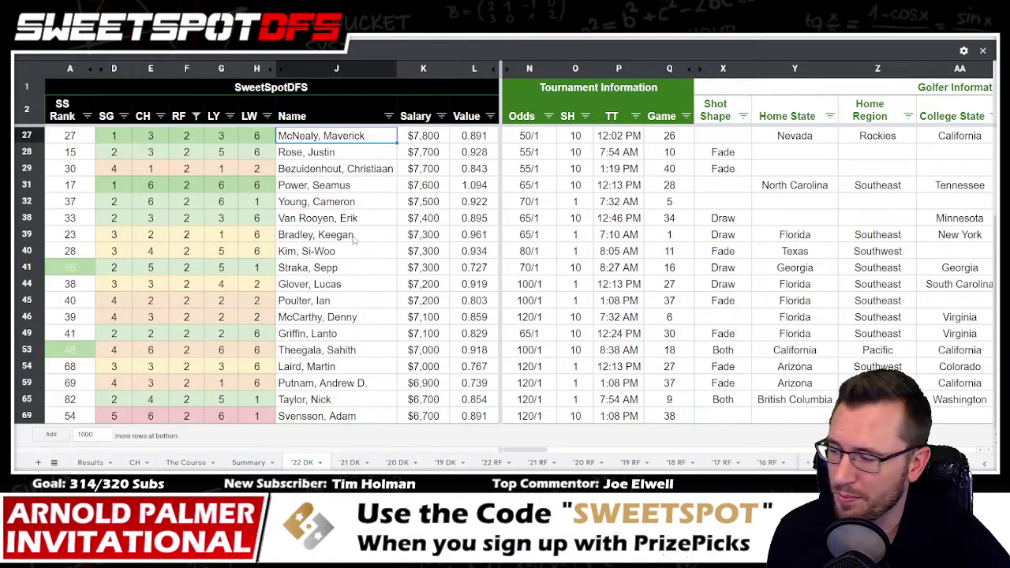
pyautogui.scroll(4, 348, 219)
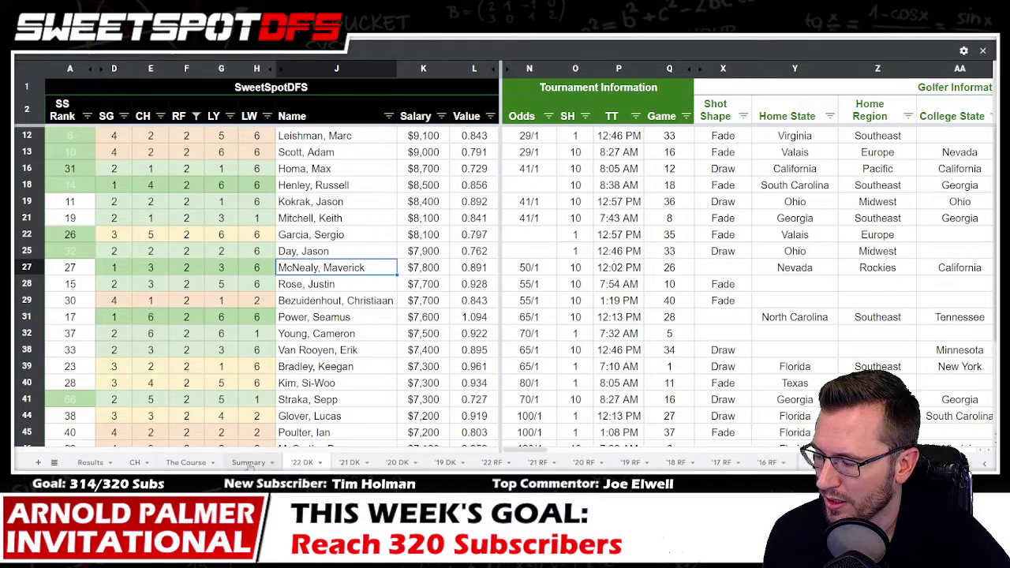
# Examine the Salary 10K+ and 8K rows and the Strokes Gained rank 1 row in the Summary sheet.
pyautogui.click(249, 463)
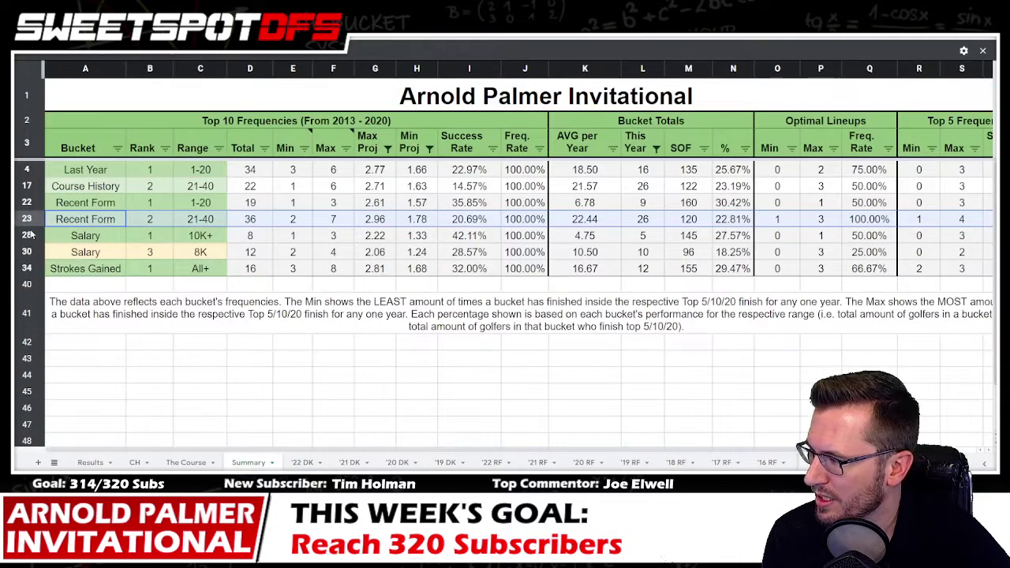
pyautogui.moveTo(27, 235); pyautogui.dragTo(26, 251)
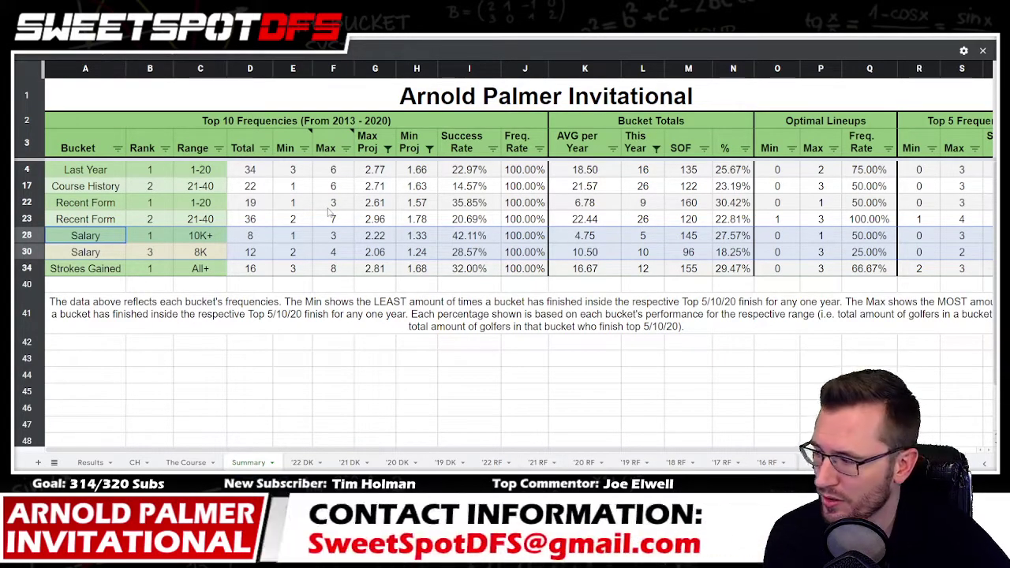
pyautogui.click(27, 268)
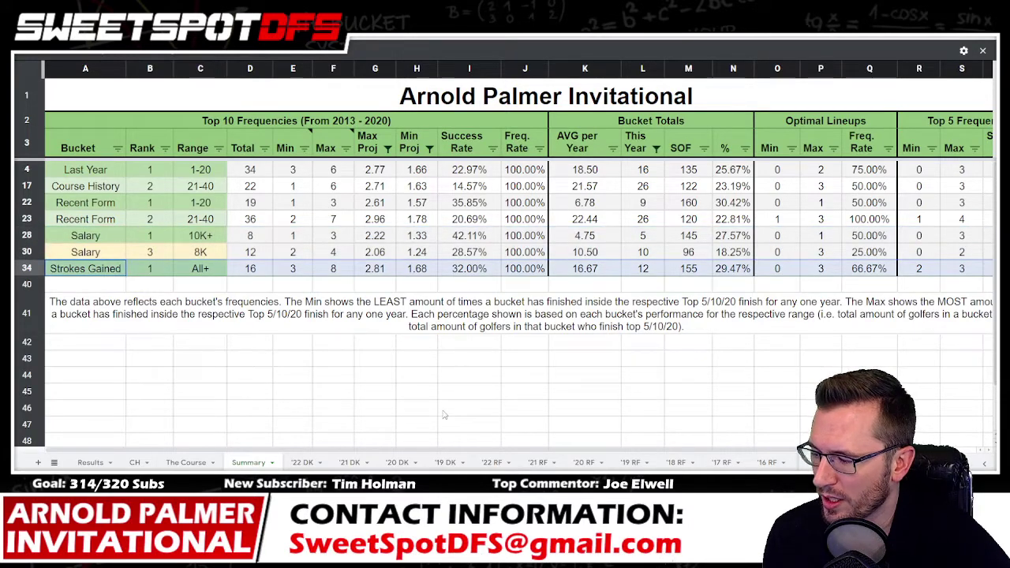
# Return to the '22 DK sheet and reset the RF filter to include all values.
pyautogui.click(304, 463)
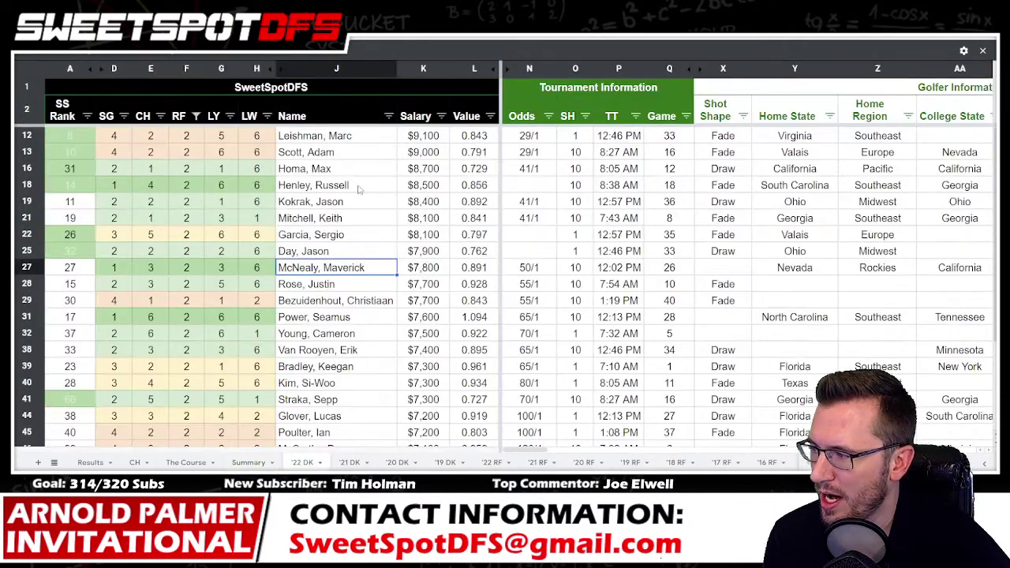
pyautogui.click(360, 188)
pyautogui.click(195, 116)
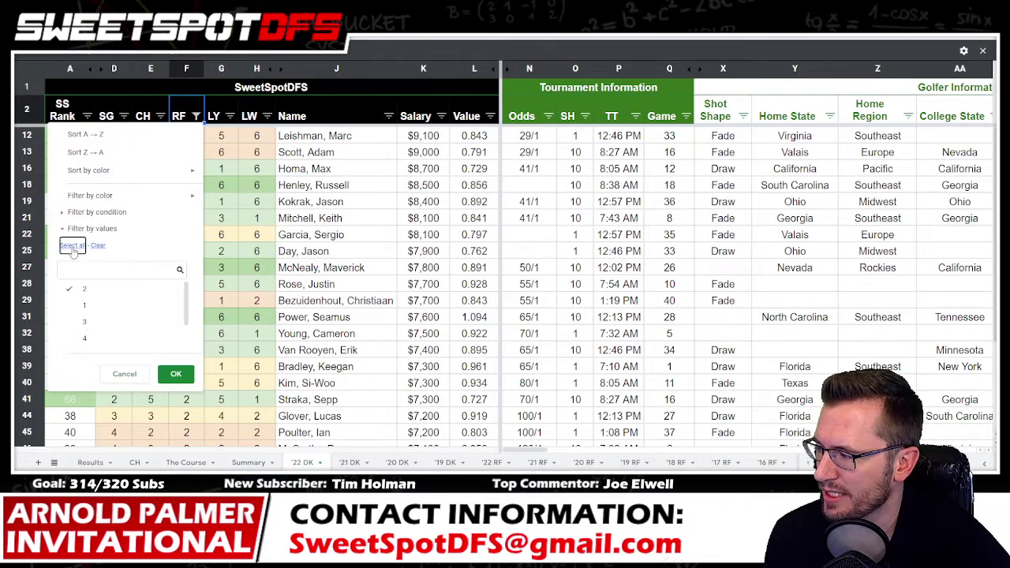
pyautogui.click(172, 374)
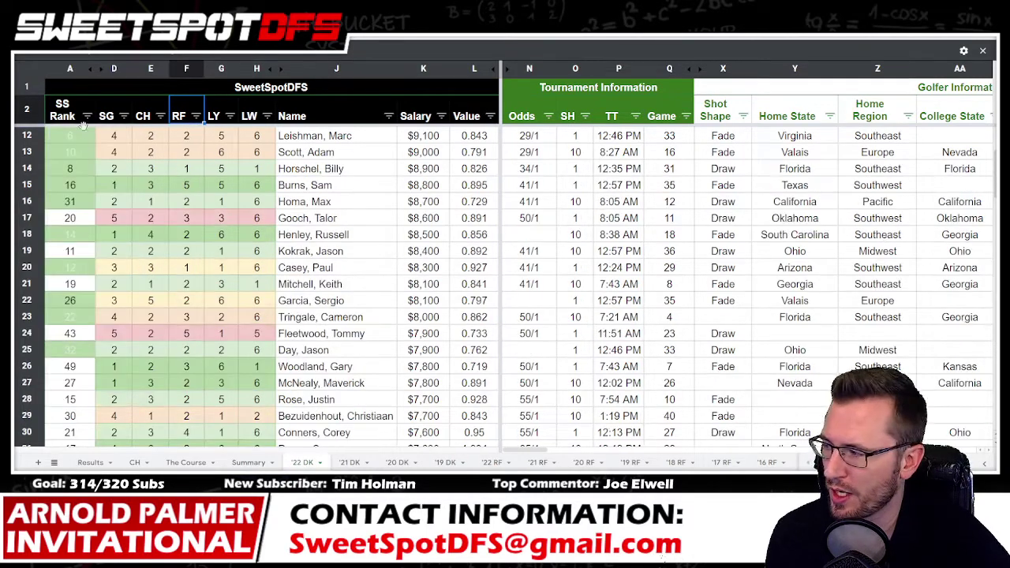
# Filter the SG column to show only bucket 1.
pyautogui.click(124, 116)
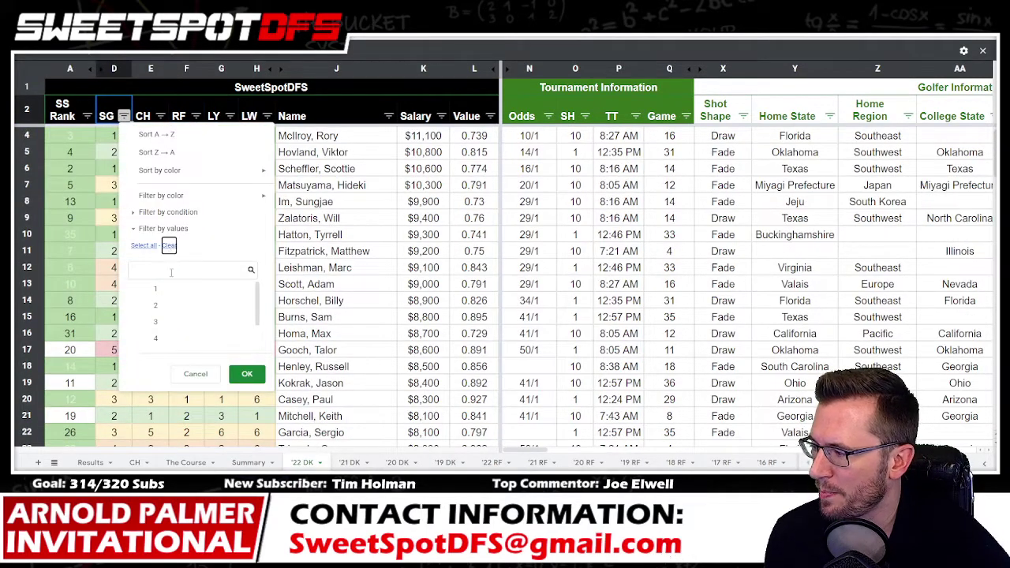
pyautogui.click(169, 245)
pyautogui.click(156, 288)
pyautogui.click(257, 380)
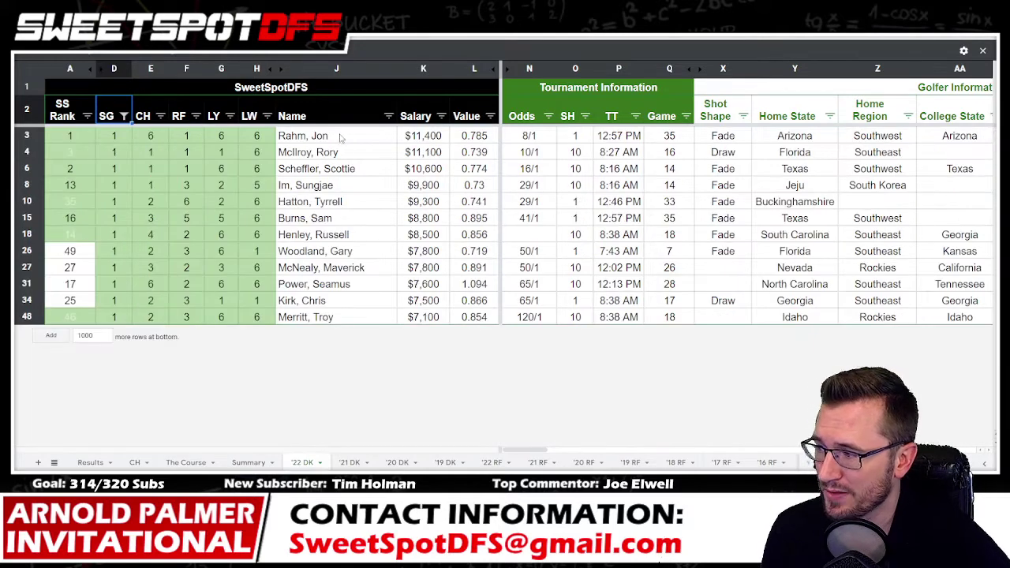
# Highlight the SG bucket 1 golfers' names and bucket ranks, and check them against the Summary sheet's Strokes Gained row.
pyautogui.moveTo(343, 138); pyautogui.dragTo(339, 319)
pyautogui.moveTo(119, 138); pyautogui.dragTo(270, 325)
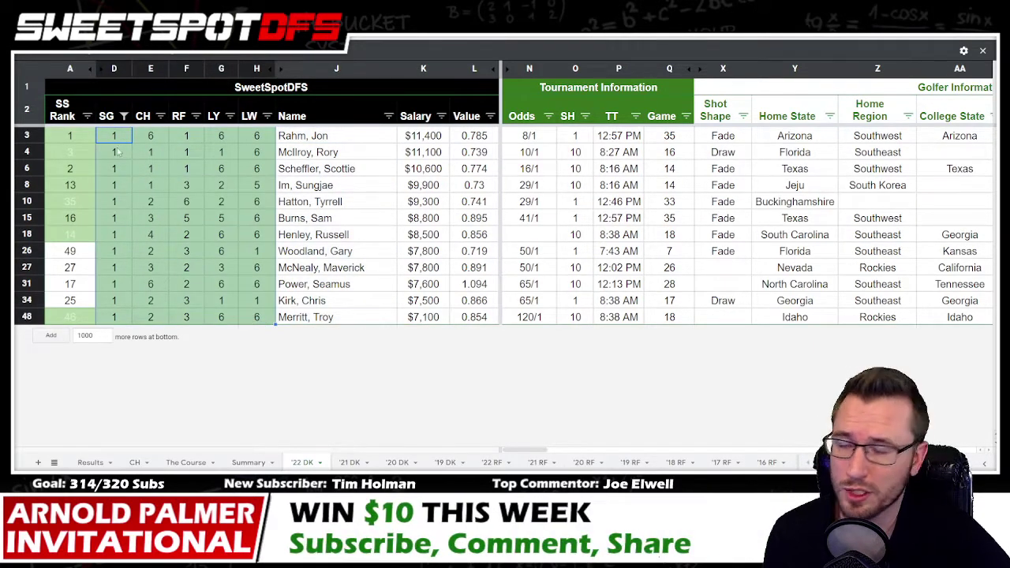
pyautogui.moveTo(112, 139); pyautogui.dragTo(257, 324)
pyautogui.click(114, 71)
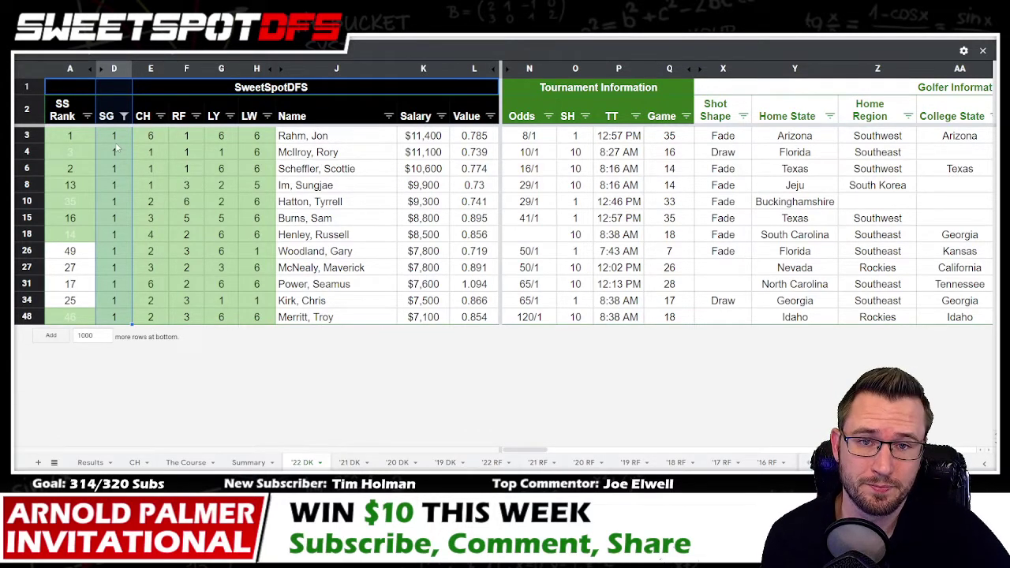
pyautogui.click(256, 462)
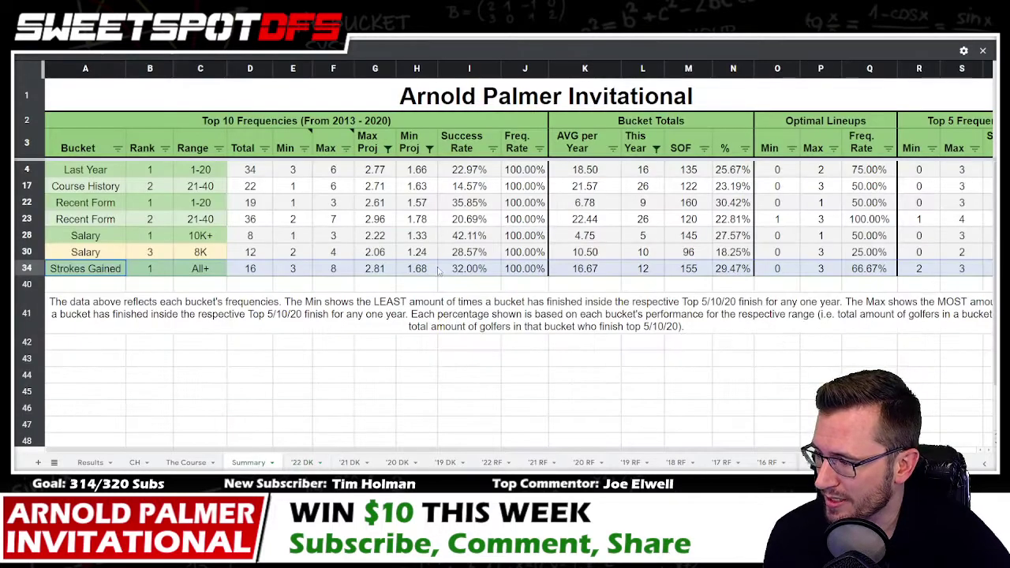
pyautogui.click(305, 463)
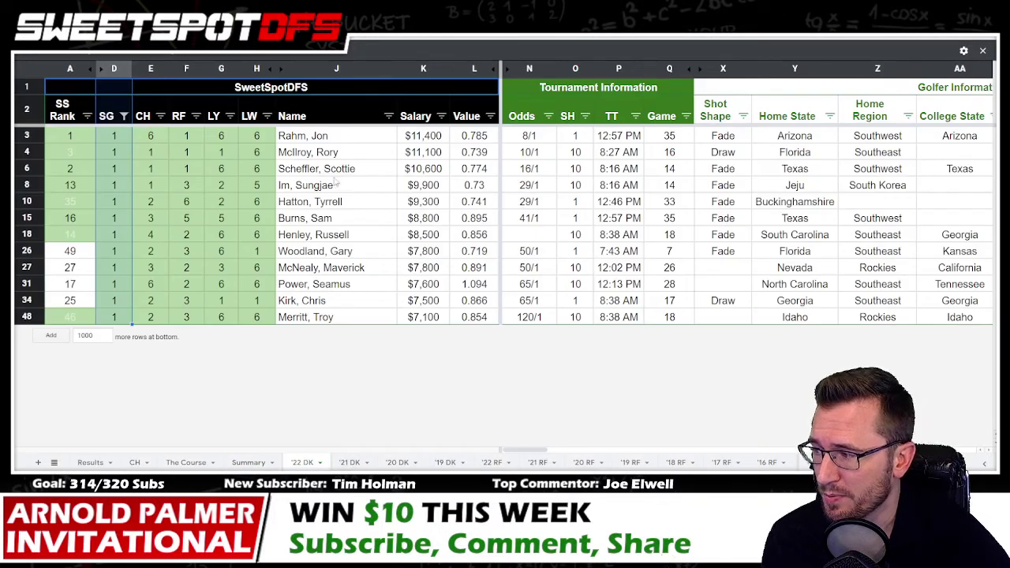
# Compare the SG bucket 1 golfers from $11,400 to $10,600, at $8,500 and $7,800 (row 27), and the group down to $7,600.
pyautogui.click(363, 138)
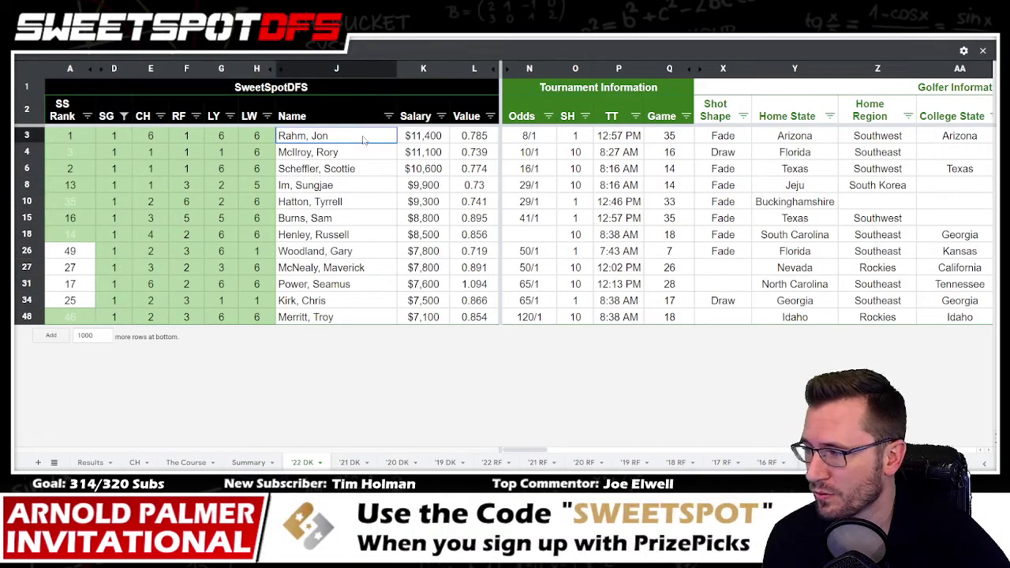
pyautogui.moveTo(363, 138); pyautogui.dragTo(363, 172)
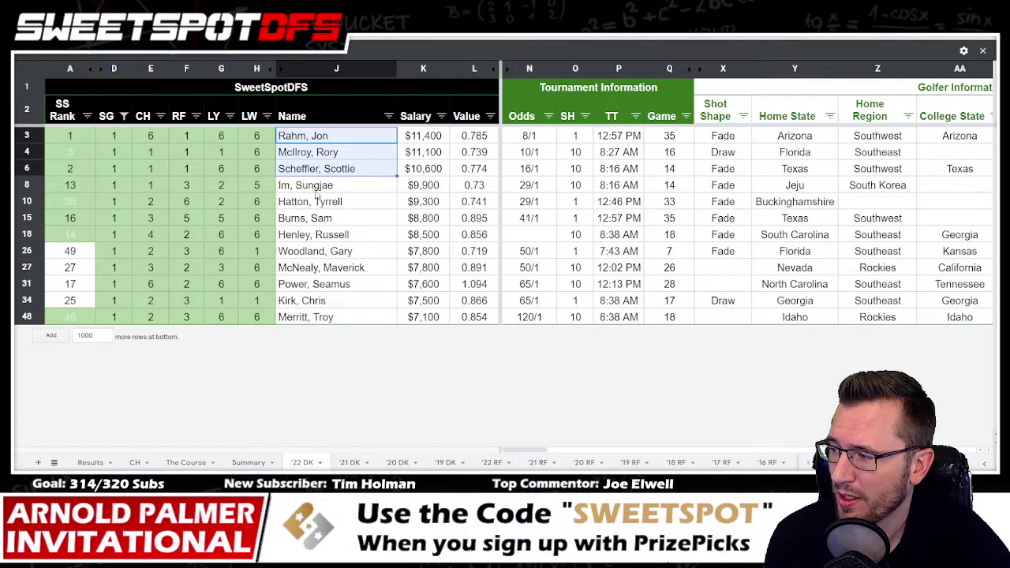
pyautogui.click(335, 234)
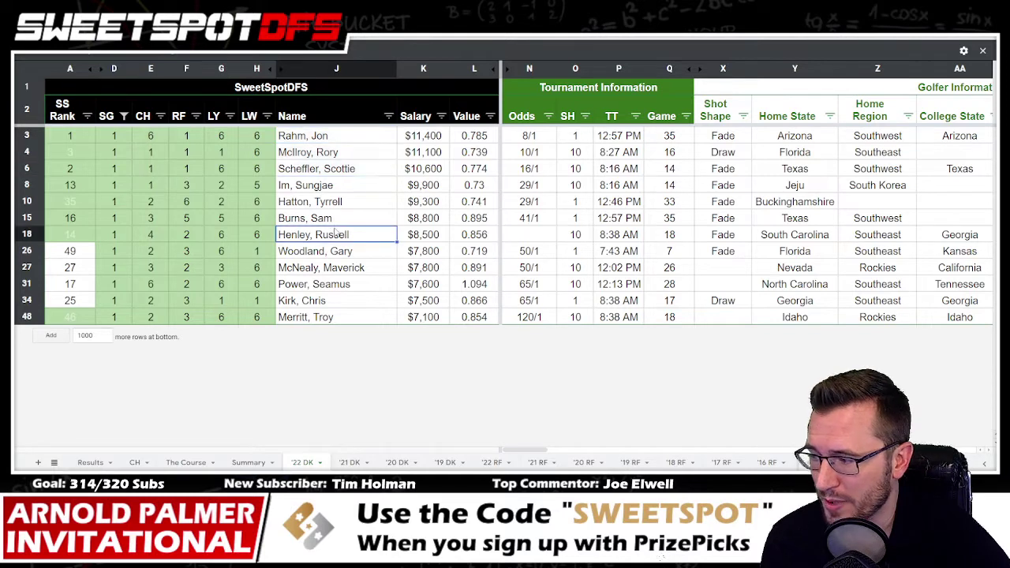
pyautogui.click(351, 269)
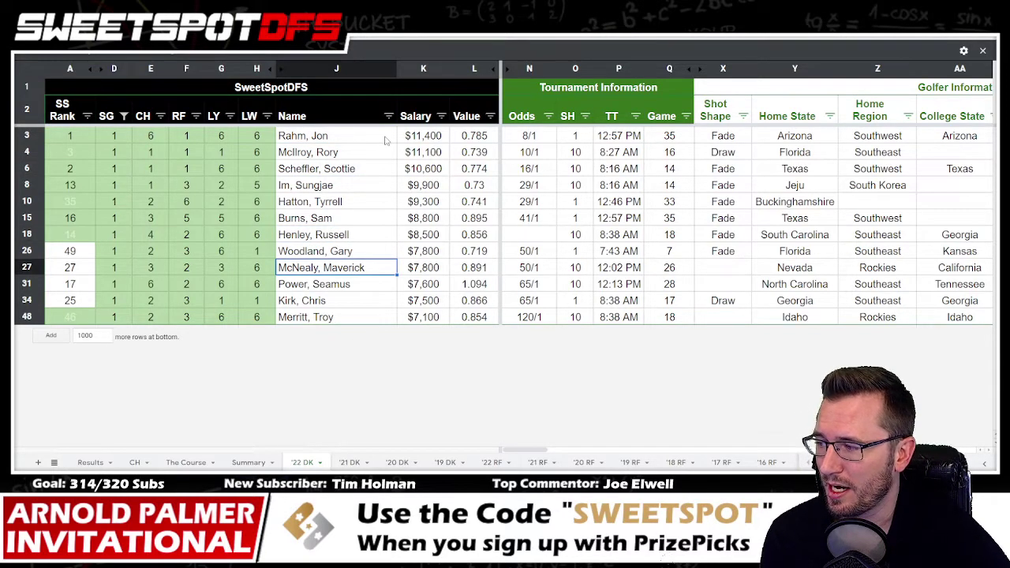
pyautogui.moveTo(384, 137); pyautogui.dragTo(383, 280)
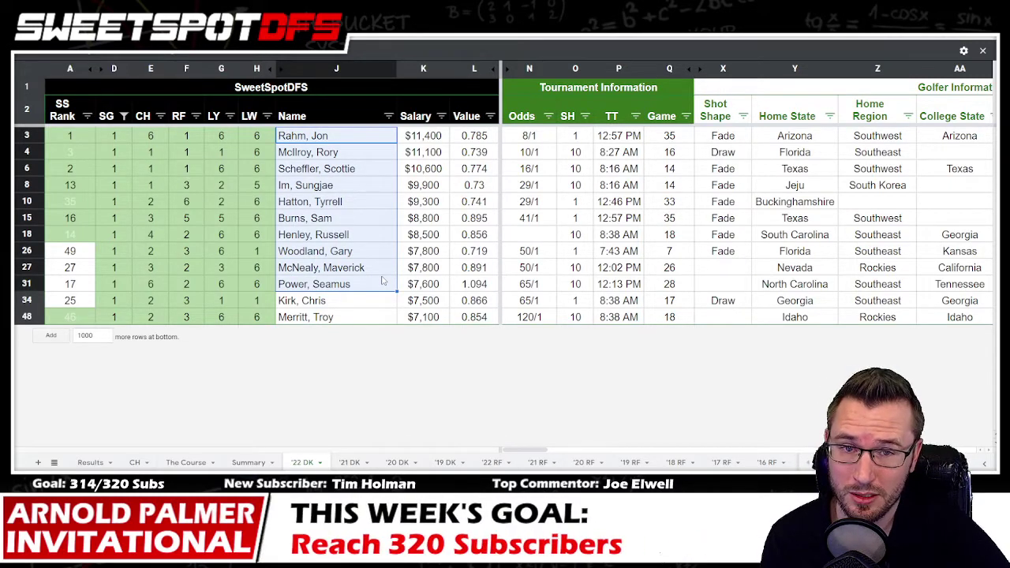
pyautogui.moveTo(351, 135); pyautogui.dragTo(420, 175)
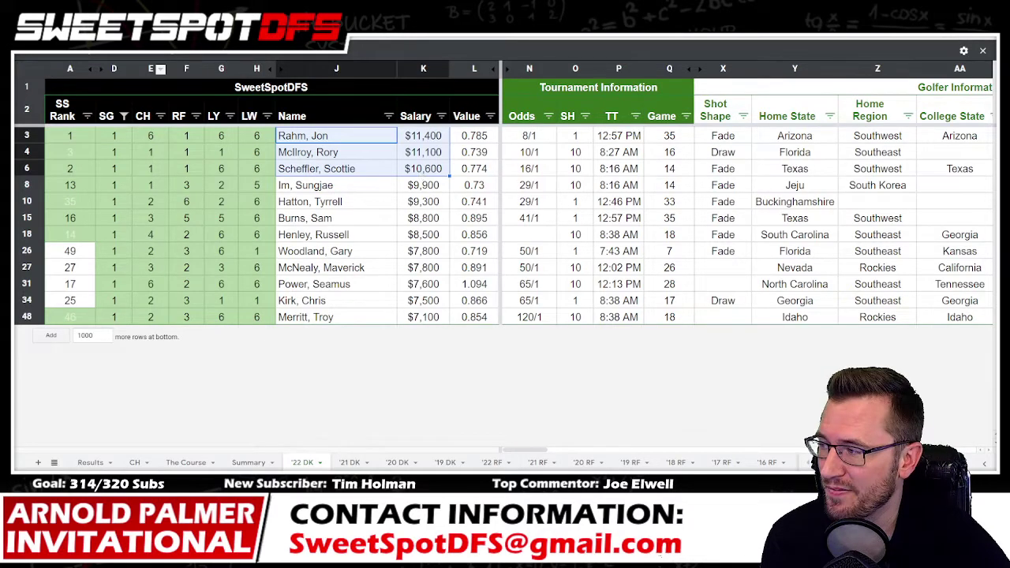
# Reset the SG filter to include all values so every golfer is listed.
pyautogui.click(124, 116)
pyautogui.click(145, 245)
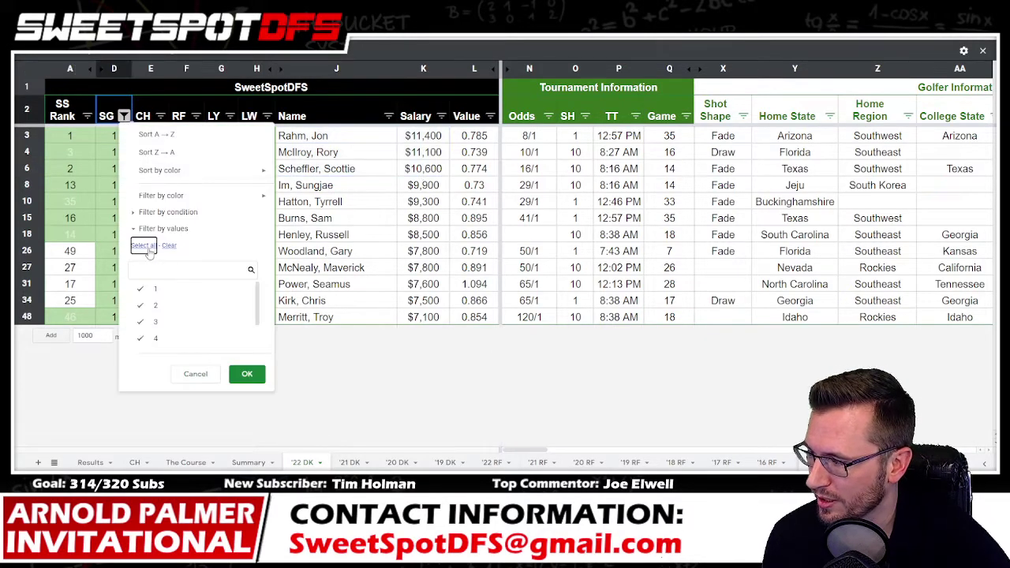
pyautogui.click(248, 374)
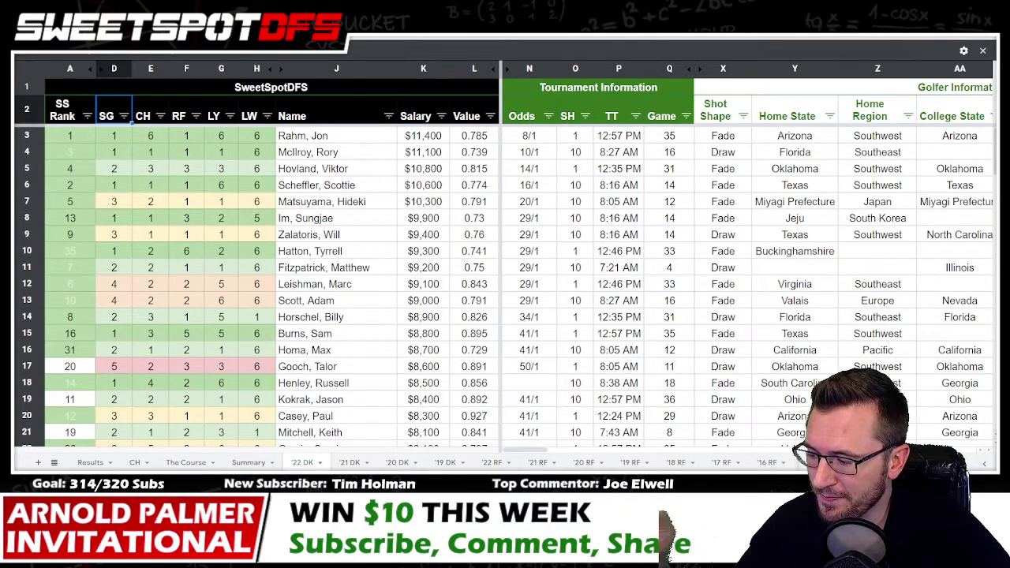
# Switch to the Excel Optimizer sheet, set the $9,200 golfer's Lock to Y, and run the optimizer.
pyautogui.hotkey('alt', 'Tab')
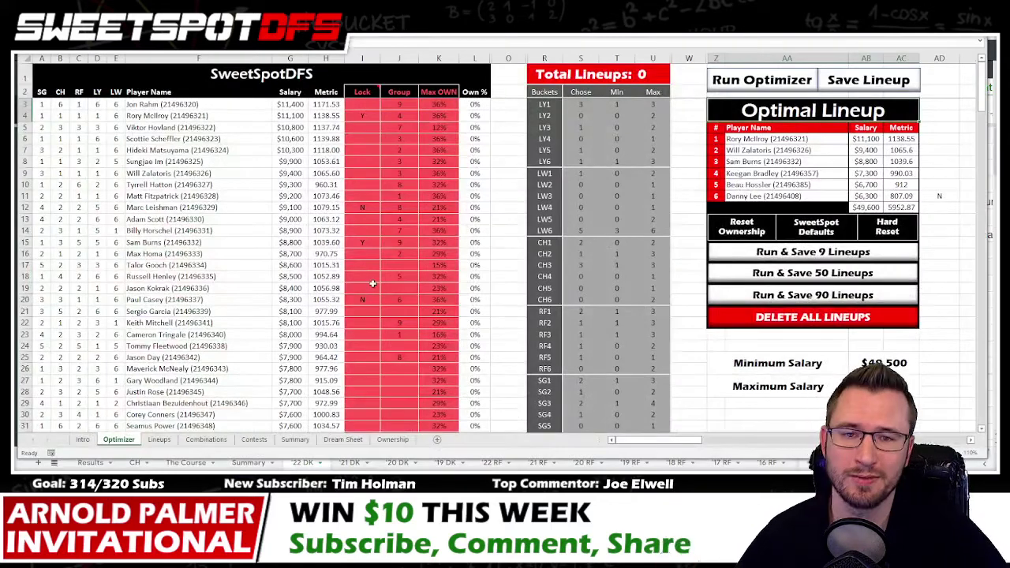
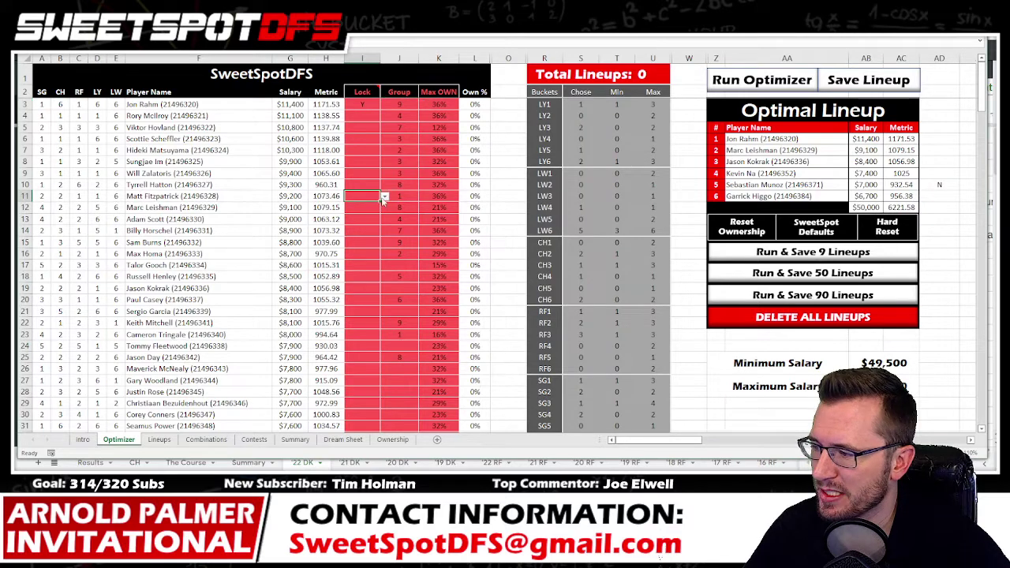
pyautogui.click(357, 208)
pyautogui.click(363, 150)
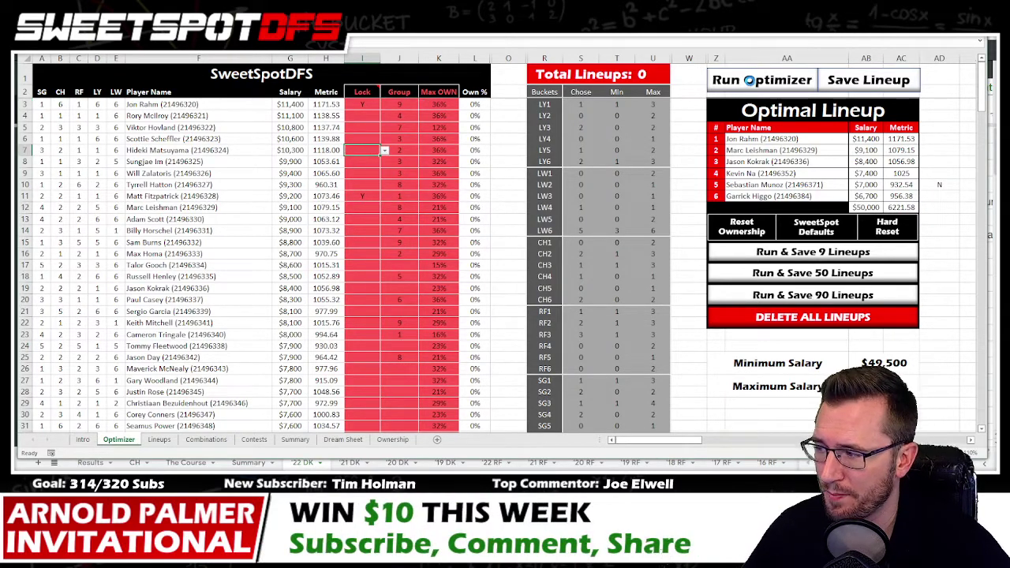
pyautogui.click(746, 79)
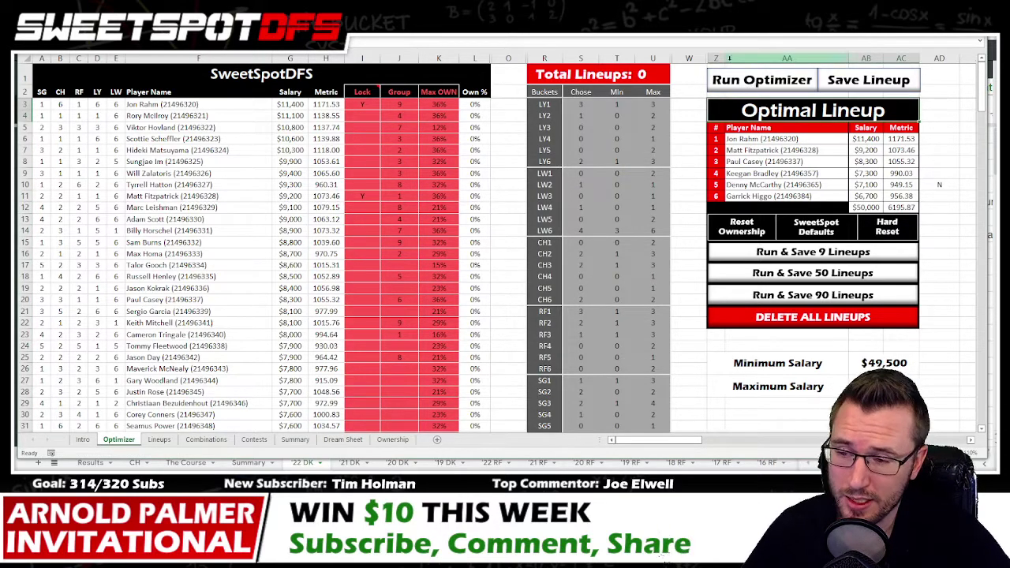
# Clear the Lock values of the $9,200 and $11,400 golfers and set the $11,100 golfer's Lock to Y.
pyautogui.click(773, 184)
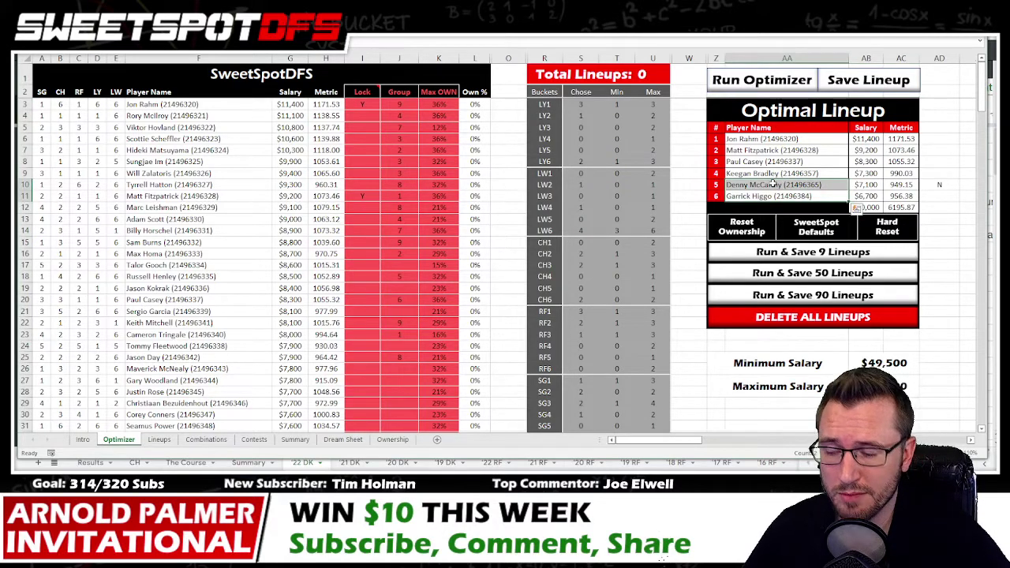
pyautogui.click(372, 197)
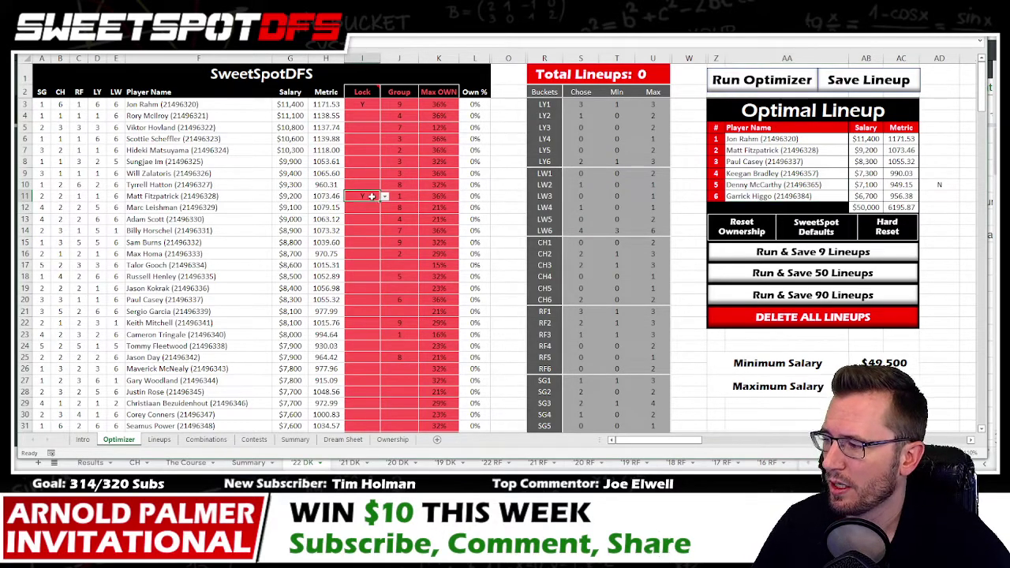
pyautogui.click(371, 101)
pyautogui.click(372, 117)
pyautogui.click(384, 116)
pyautogui.click(368, 129)
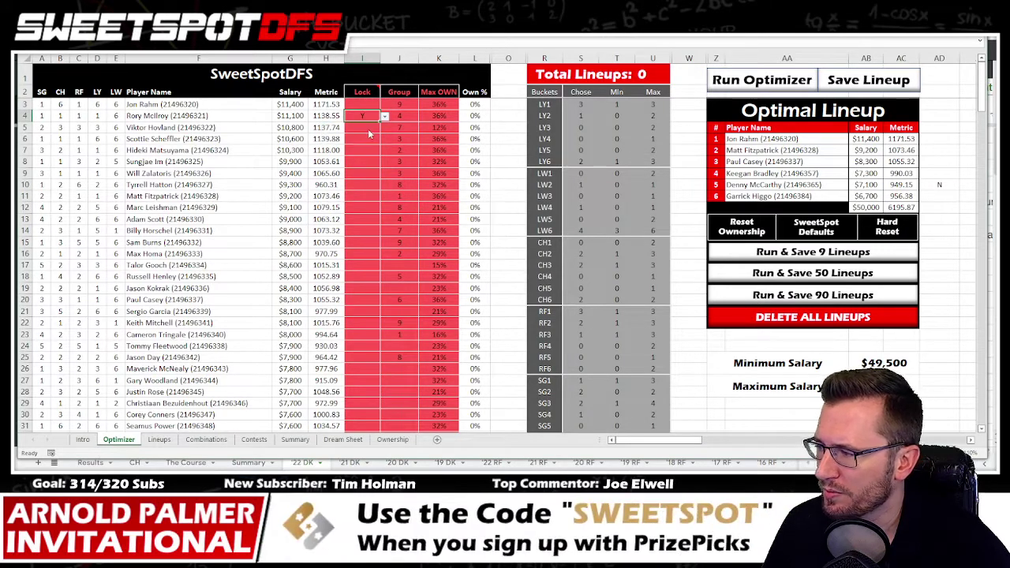
# Compare the $11,100 and $9,000 golfers' rows, set the $9,200 golfer's Lock to Y, and run the optimizer.
pyautogui.click(151, 116)
pyautogui.moveTo(151, 116); pyautogui.dragTo(417, 117)
pyautogui.moveTo(168, 220); pyautogui.dragTo(410, 220)
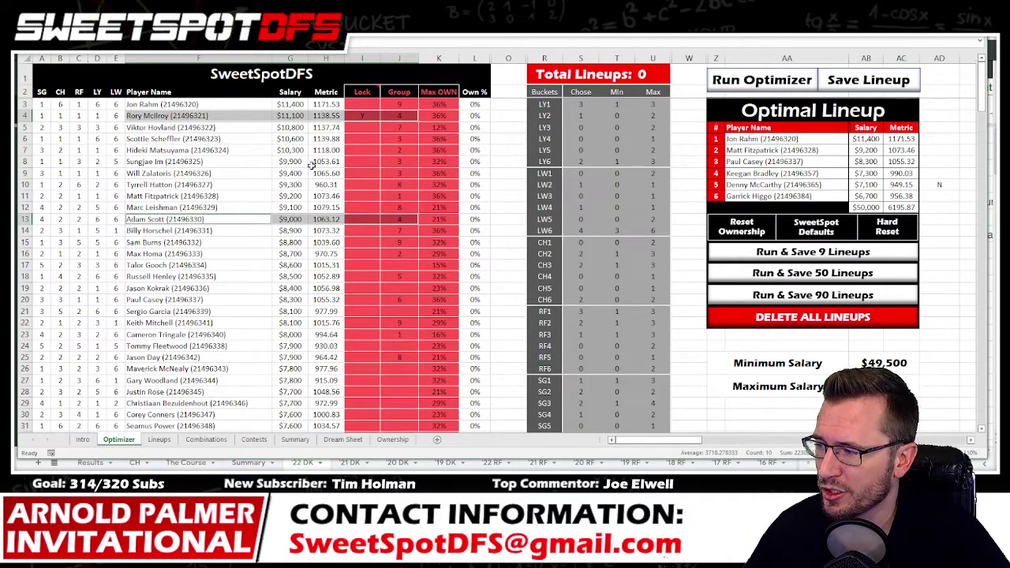
pyautogui.click(362, 197)
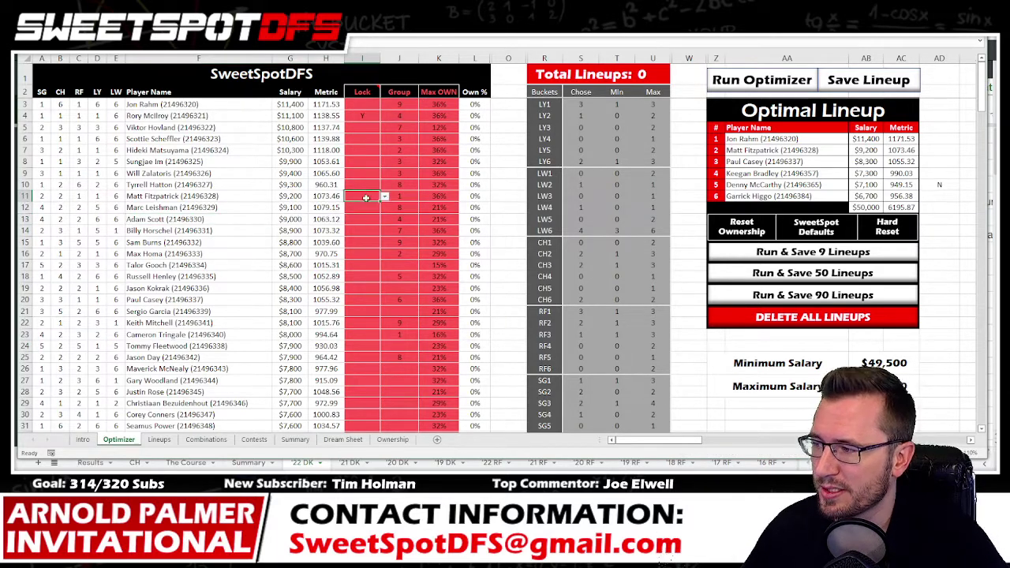
pyautogui.click(388, 198)
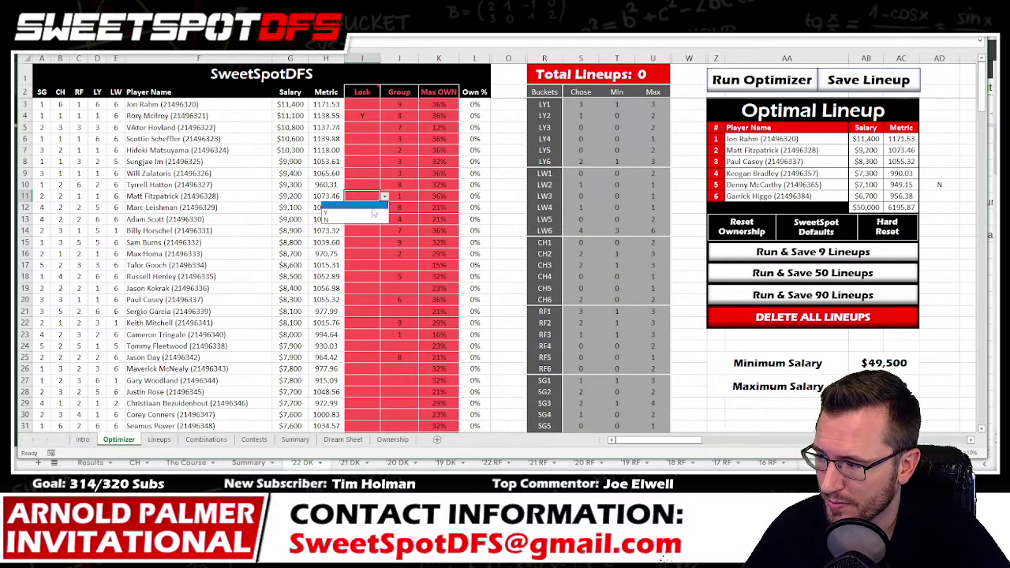
pyautogui.click(364, 211)
pyautogui.click(745, 80)
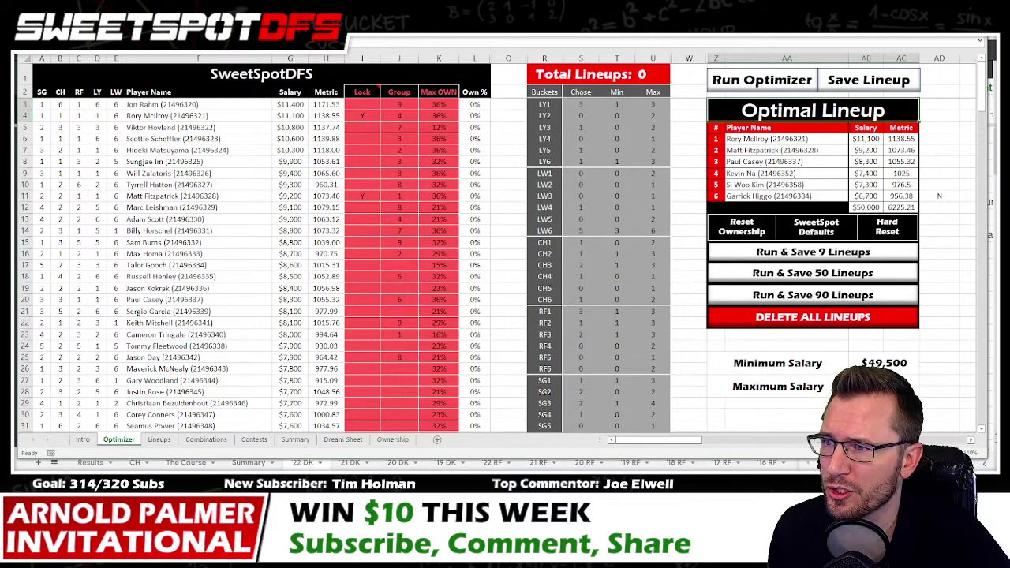
# Switch to the '22 DK Google Sheet and filter the SS Rank column by color to show only the green-ranked golfers.
pyautogui.hotkey('alt', 'Tab')
pyautogui.click(86, 116)
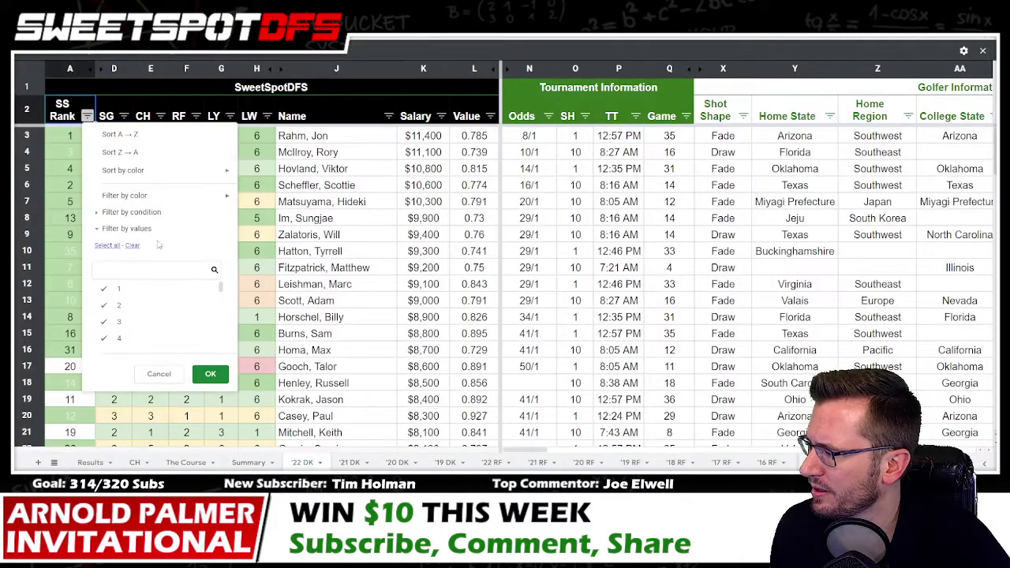
pyautogui.moveTo(225, 195)
pyautogui.moveTo(272, 216)
pyautogui.click(363, 224)
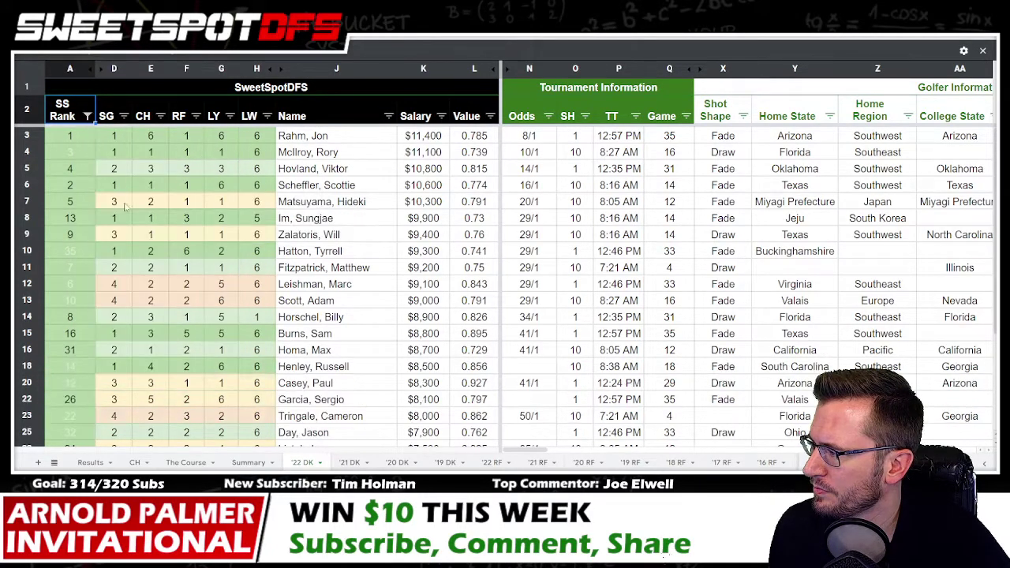
# Sort the filtered golfers by Game in ascending order and highlight the Game 12 and 14 groups, rows 36 to 44.
pyautogui.click(686, 116)
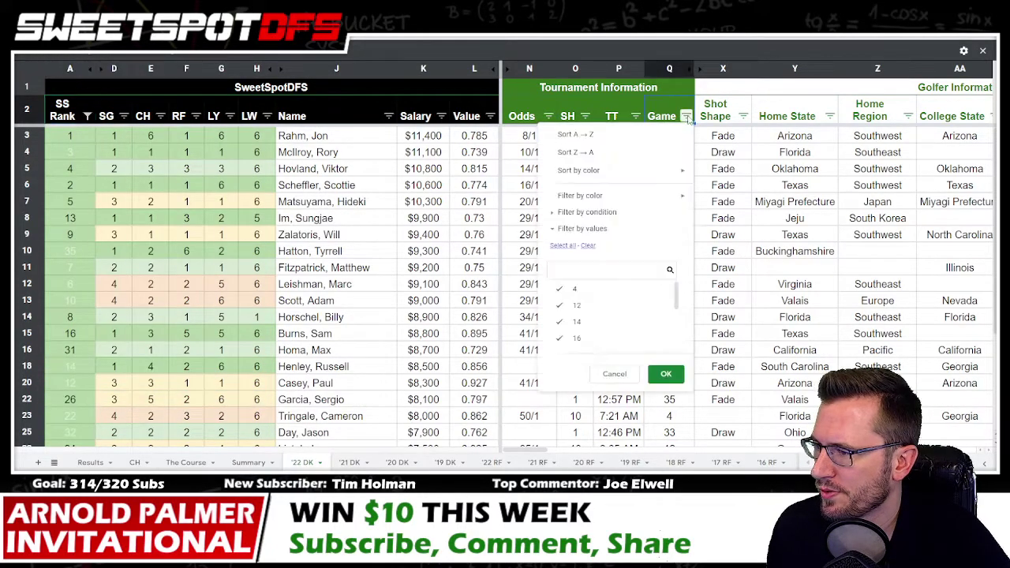
pyautogui.click(616, 137)
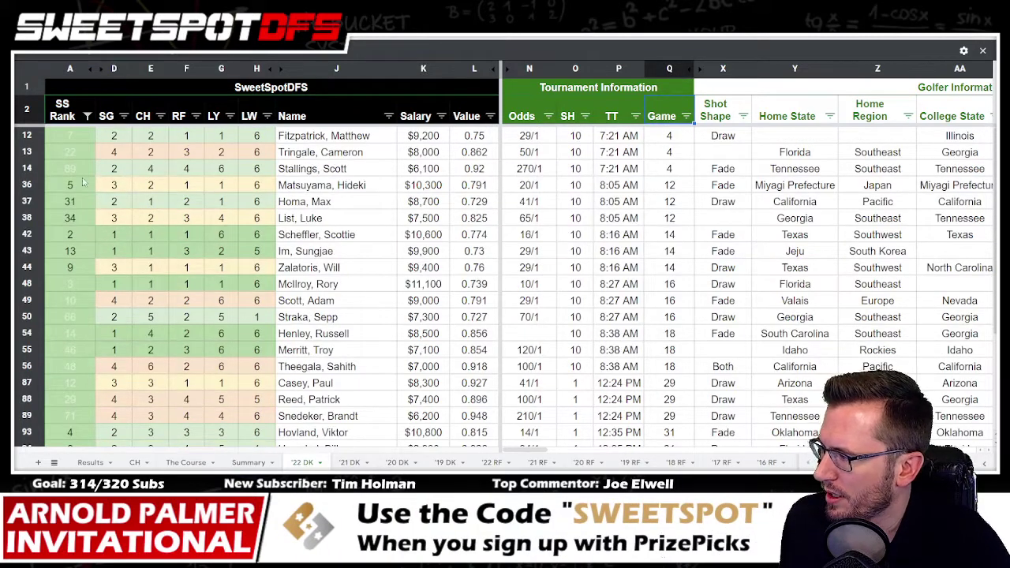
pyautogui.moveTo(25, 185); pyautogui.dragTo(26, 268)
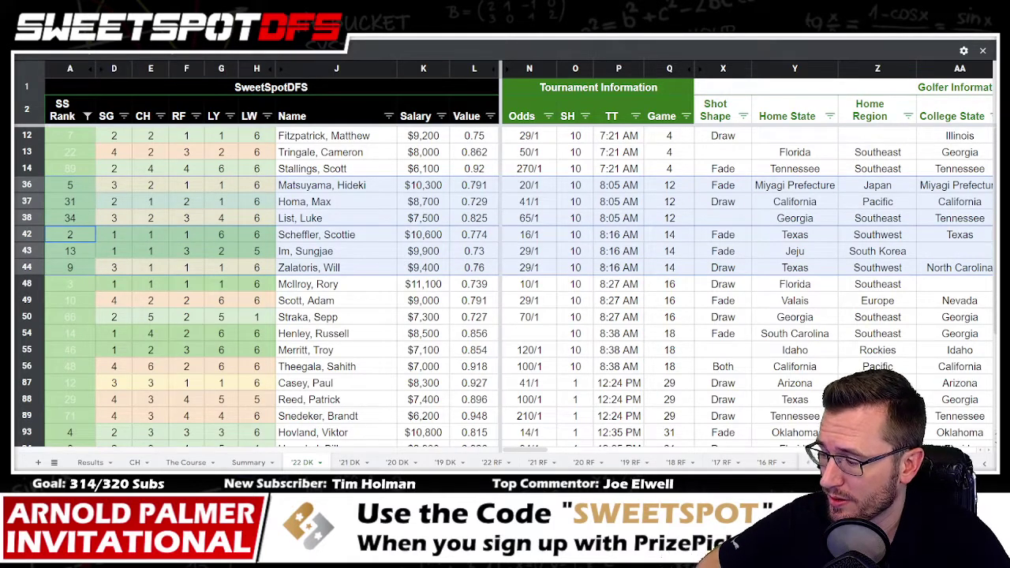
# Switch to the Excel Optimizer sheet, clear the $9,200 golfer's Lock, set the $9,400 golfer's Lock to Y, and run the optimizer.
pyautogui.hotkey('alt', 'Tab')
pyautogui.click(366, 197)
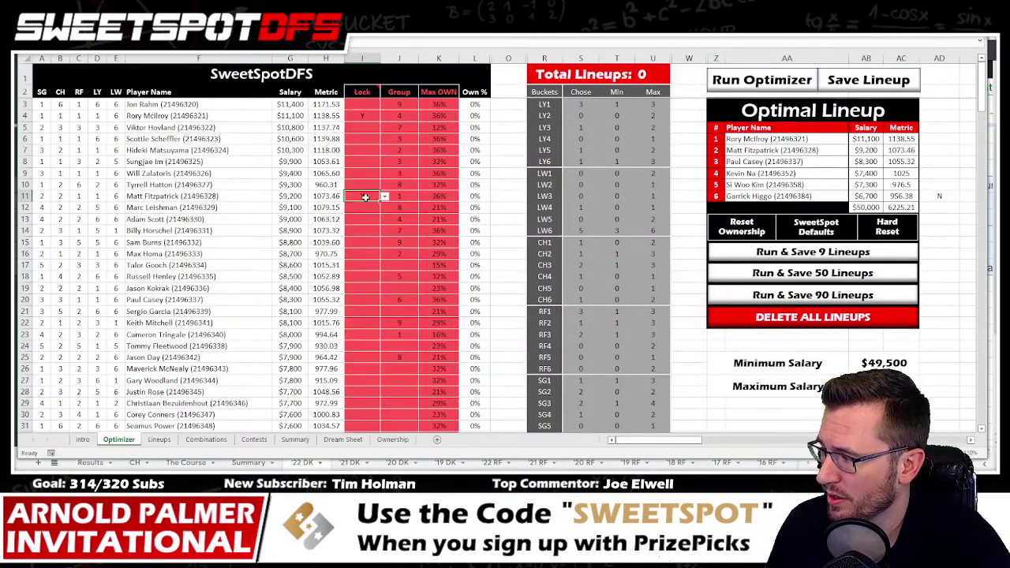
pyautogui.click(363, 173)
pyautogui.click(384, 174)
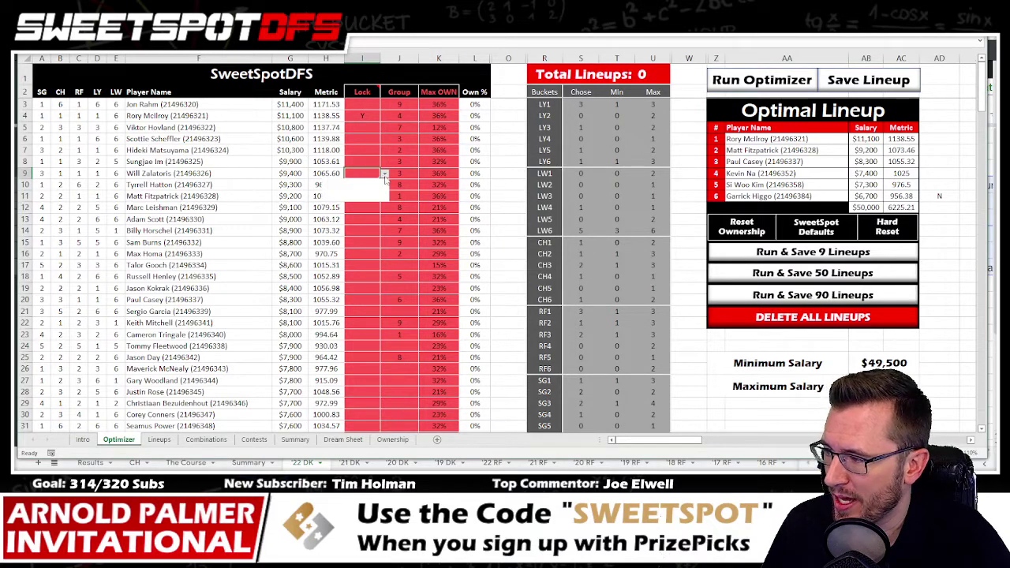
pyautogui.click(361, 190)
pyautogui.click(759, 79)
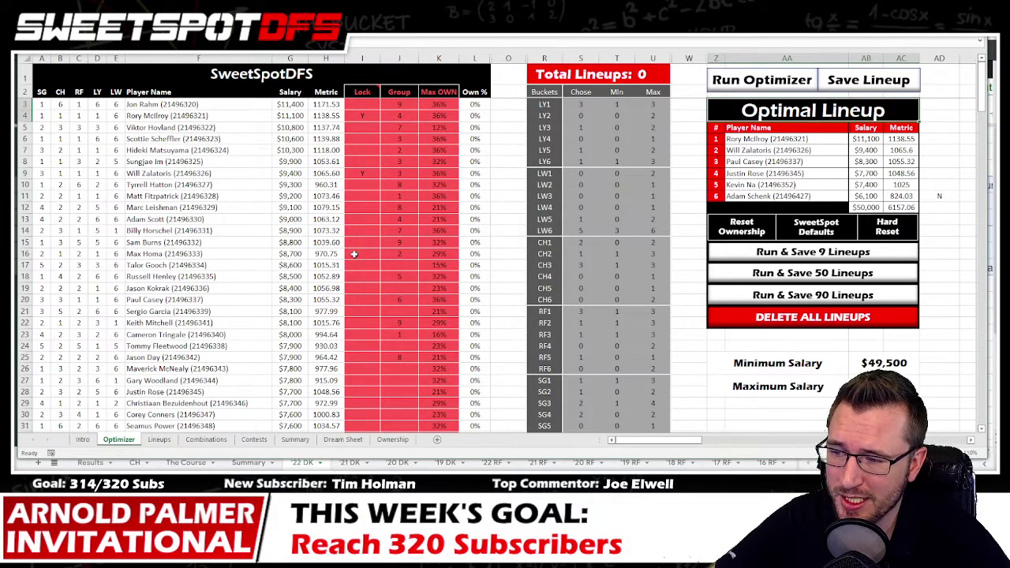
# Set Lock to N for the $8,300 golfer and the $7,400 golfer in row 35, and run the optimizer twice.
pyautogui.click(362, 300)
pyautogui.click(384, 300)
pyautogui.click(359, 325)
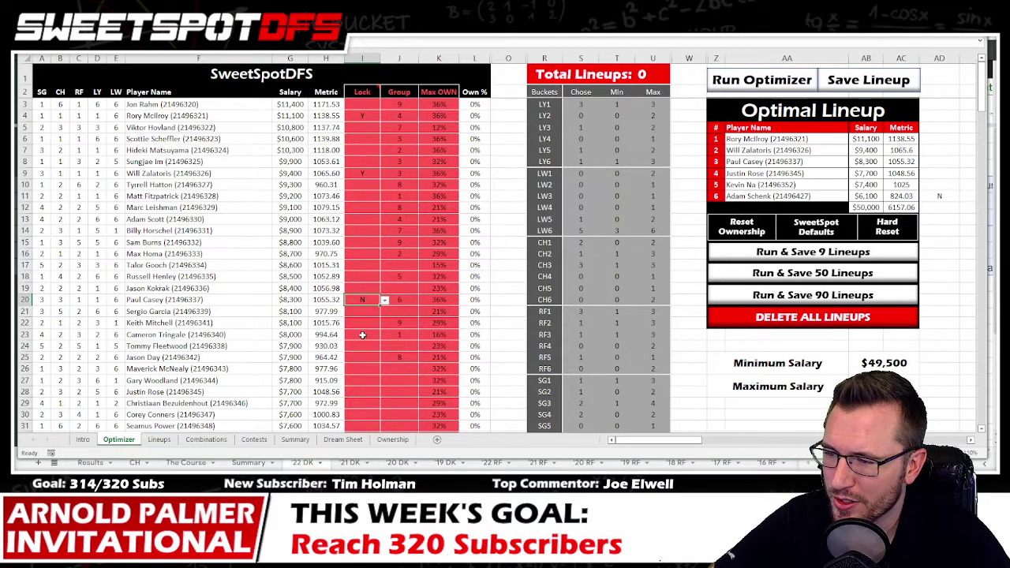
pyautogui.scroll(-3, 362, 335)
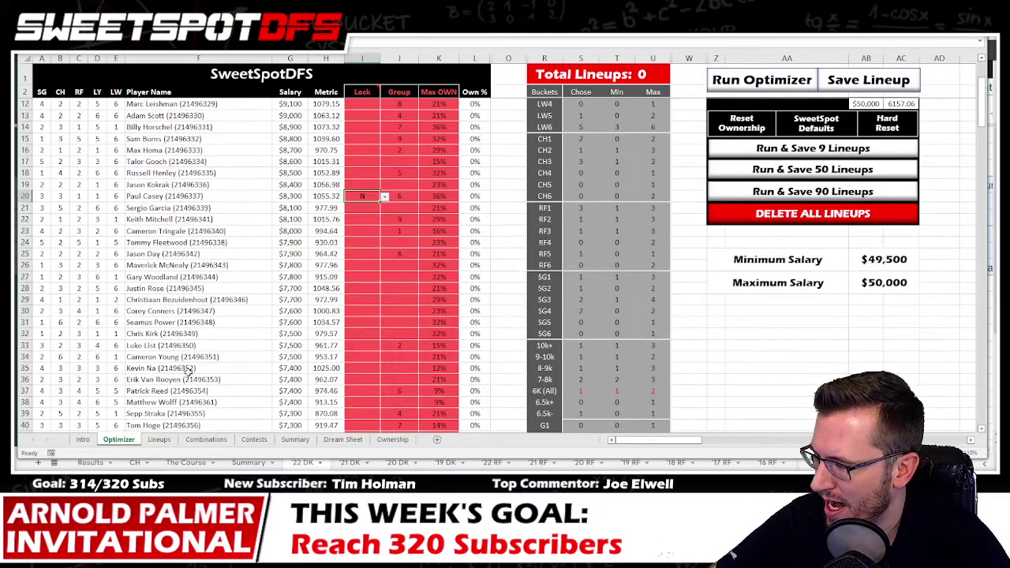
pyautogui.click(362, 368)
pyautogui.click(384, 369)
pyautogui.click(357, 391)
pyautogui.click(368, 300)
pyautogui.scroll(3, 371, 300)
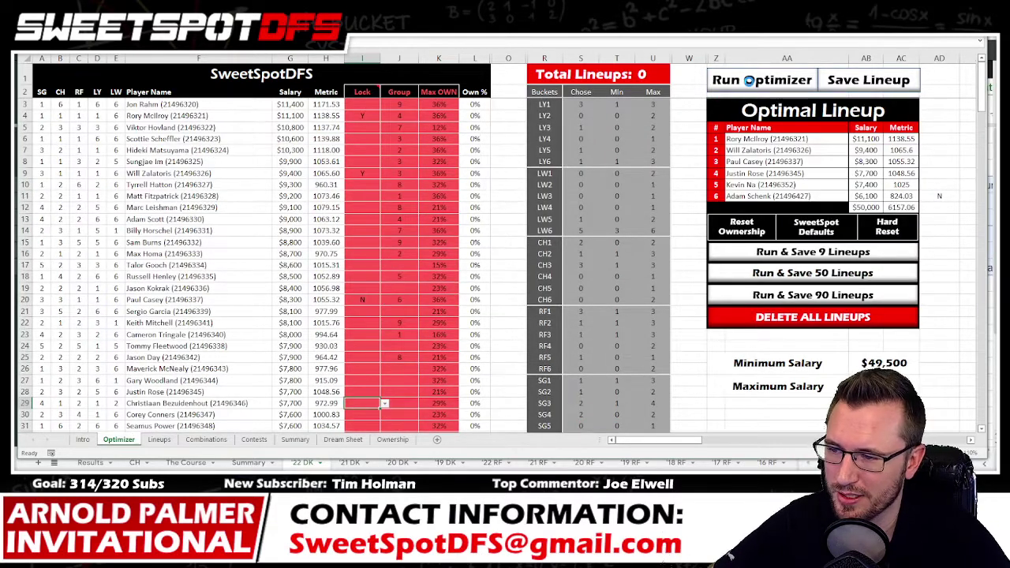
pyautogui.click(748, 81)
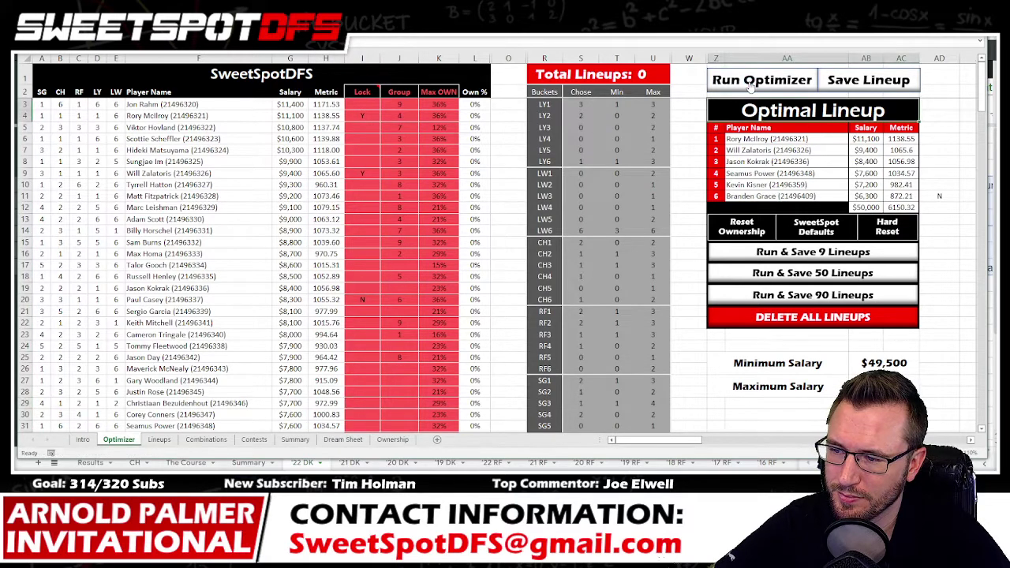
pyautogui.click(749, 80)
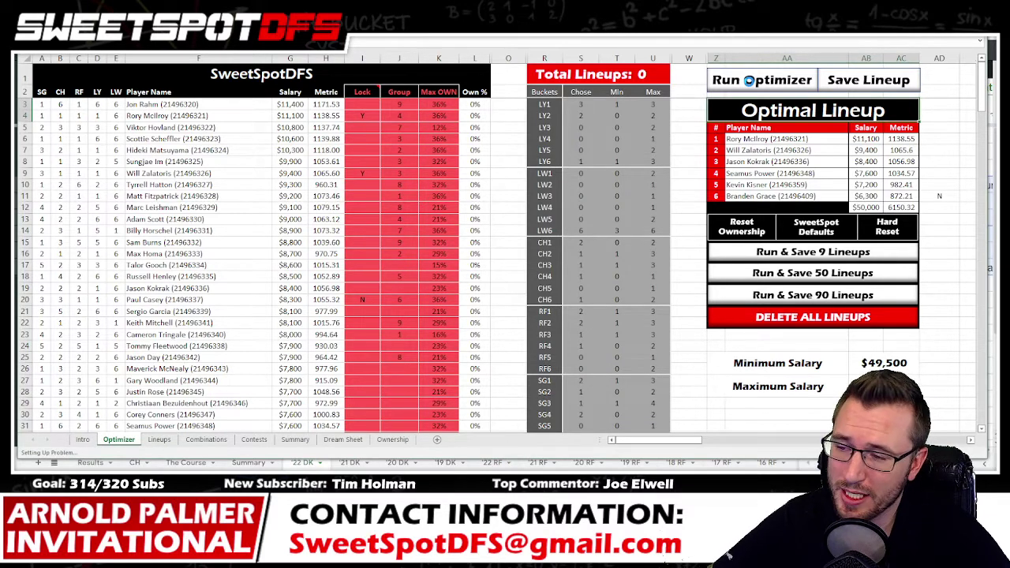
# Set the $8,400 golfer's Lock to N and run the optimizer again.
pyautogui.click(361, 288)
pyautogui.click(384, 289)
pyautogui.click(360, 315)
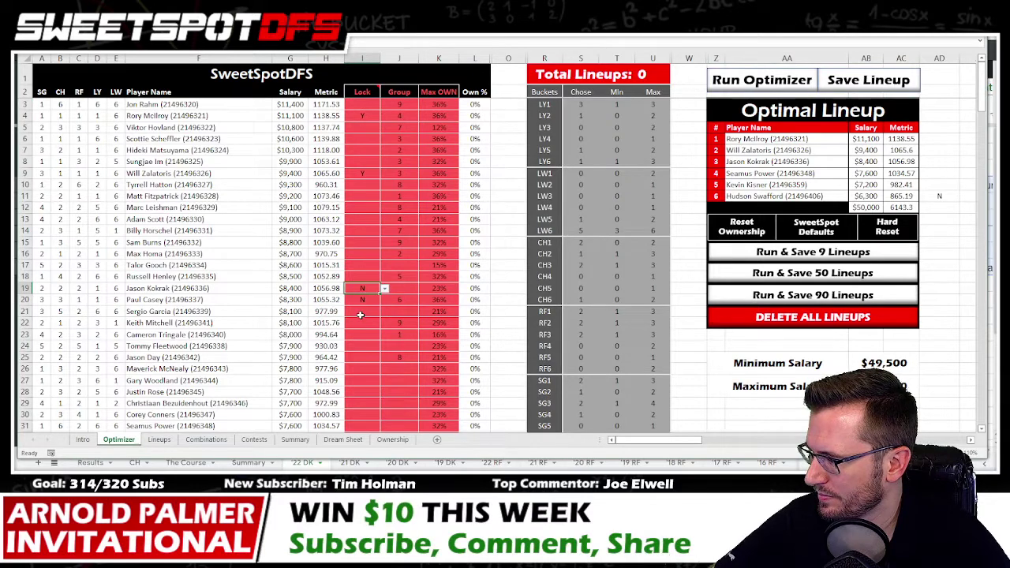
pyautogui.click(759, 85)
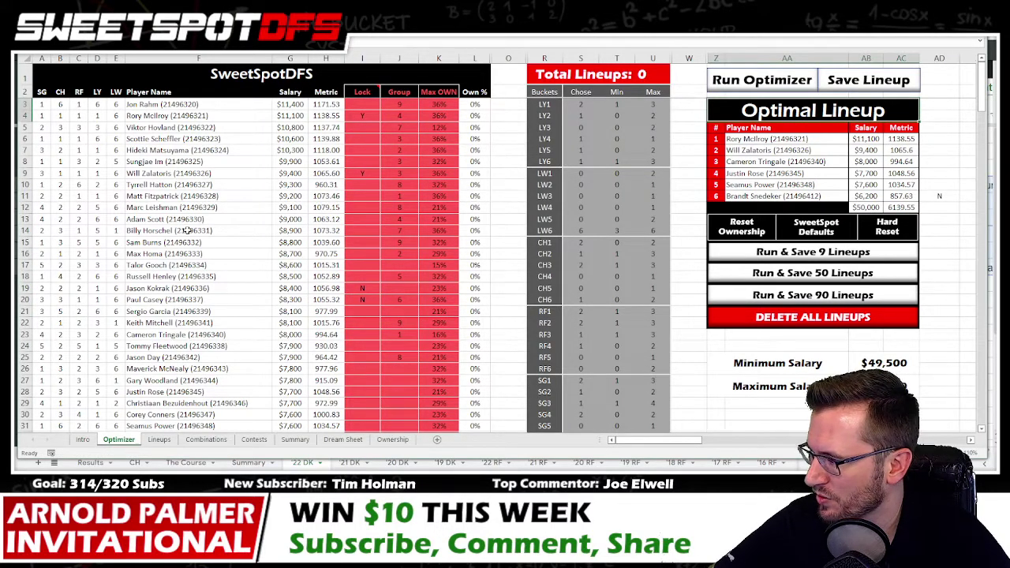
# Set the $8,800 golfer's Lock to Y, run the optimizer, and highlight the six golfers in the Optimal Lineup.
pyautogui.click(376, 244)
pyautogui.click(385, 242)
pyautogui.click(377, 254)
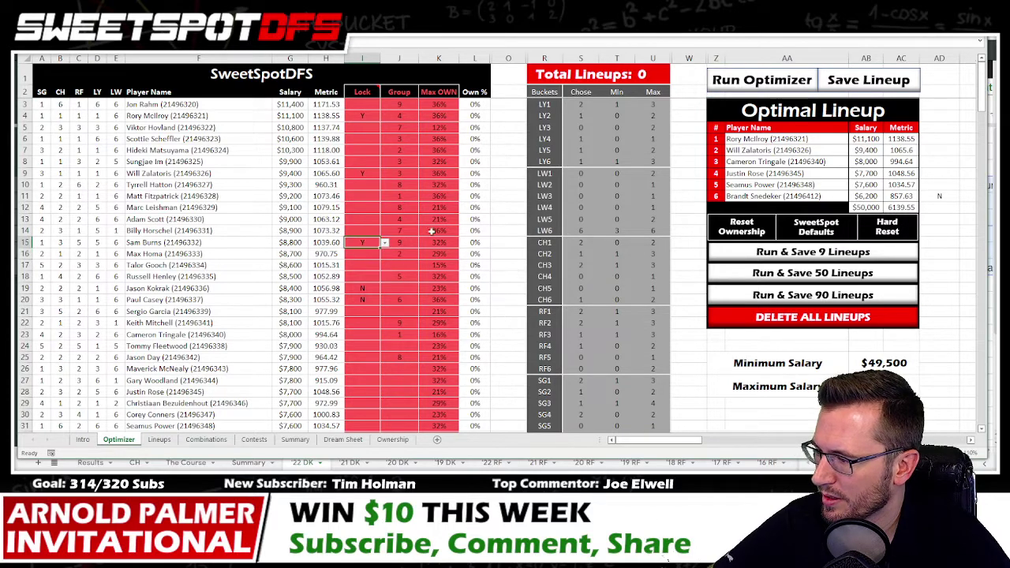
pyautogui.click(753, 86)
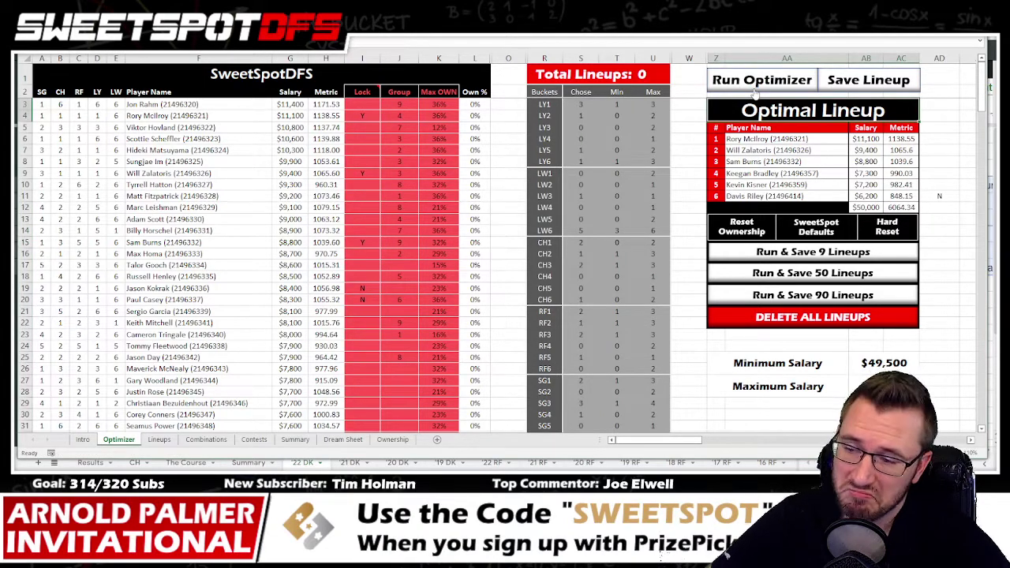
pyautogui.click(787, 197)
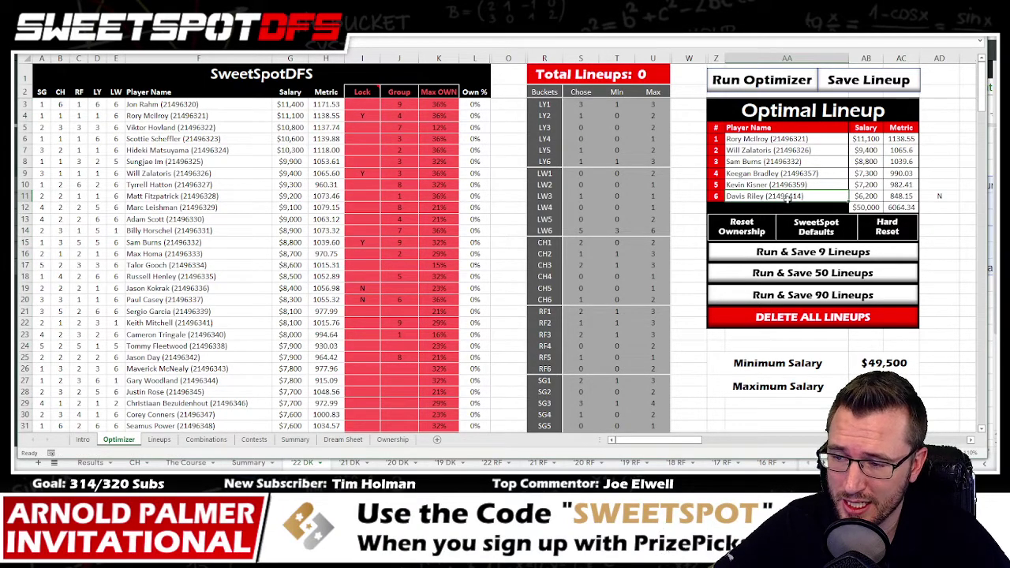
pyautogui.moveTo(787, 139); pyautogui.dragTo(799, 197)
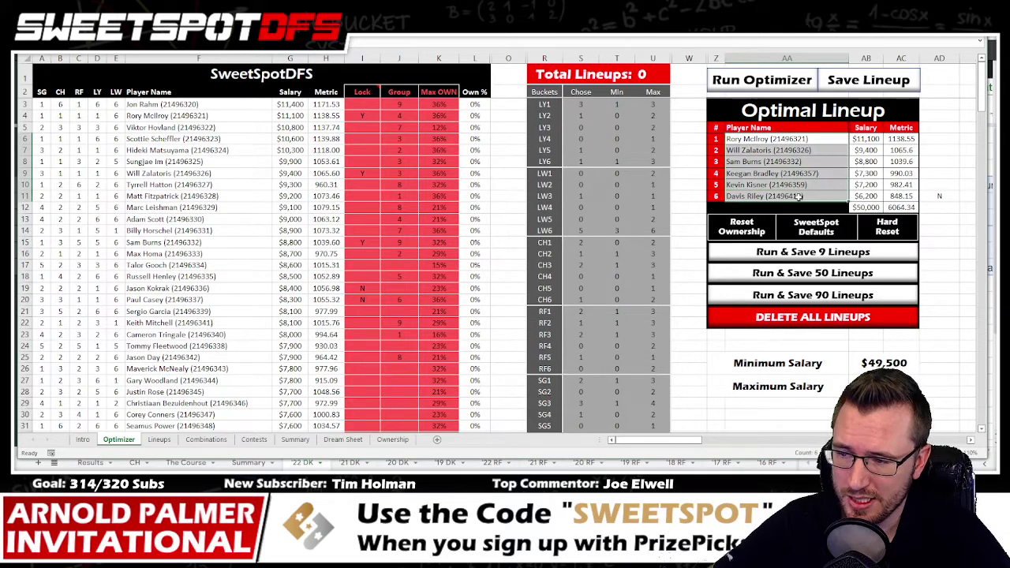
# Clear all the Y and N entries from the Lock column, including the one in row 35.
pyautogui.moveTo(359, 115); pyautogui.dragTo(367, 348)
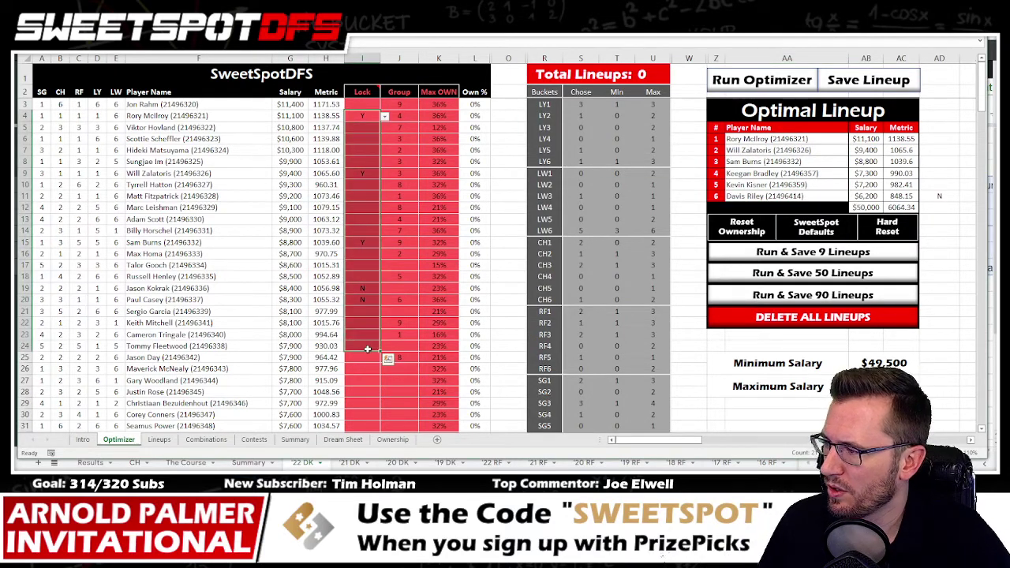
pyautogui.press('Delete')
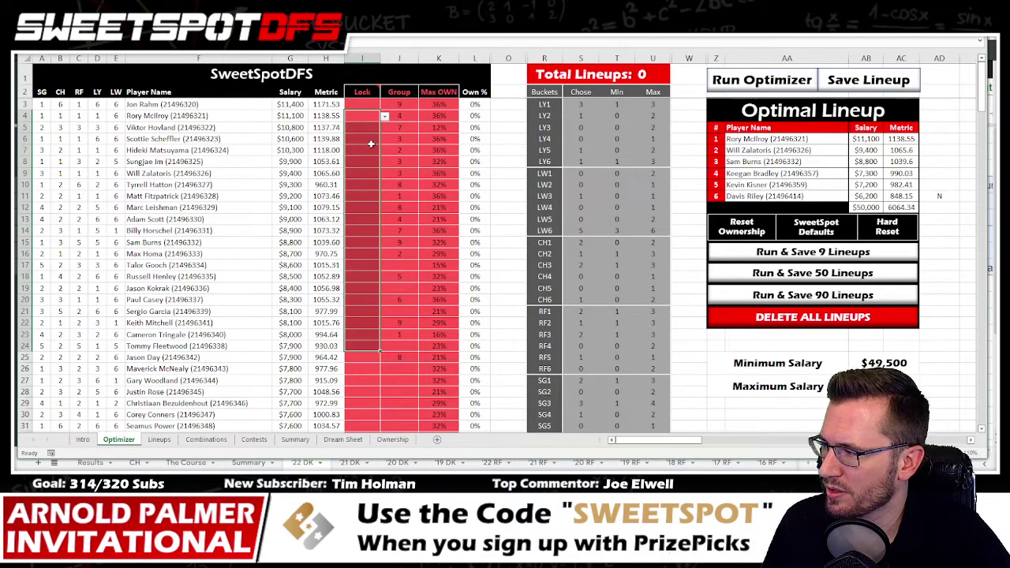
pyautogui.scroll(-7, 372, 173)
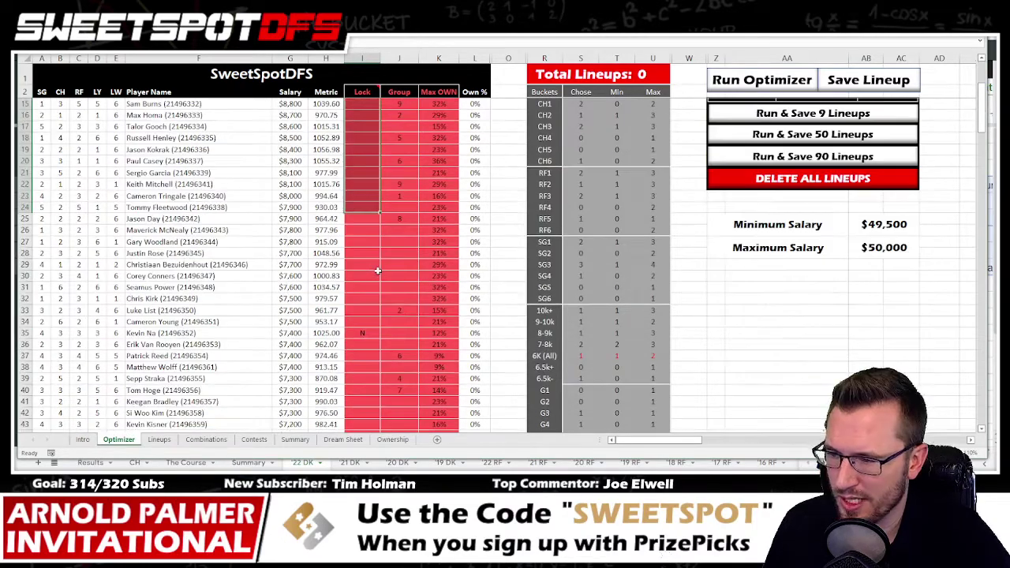
pyautogui.moveTo(370, 175); pyautogui.dragTo(357, 368)
pyautogui.press('Delete')
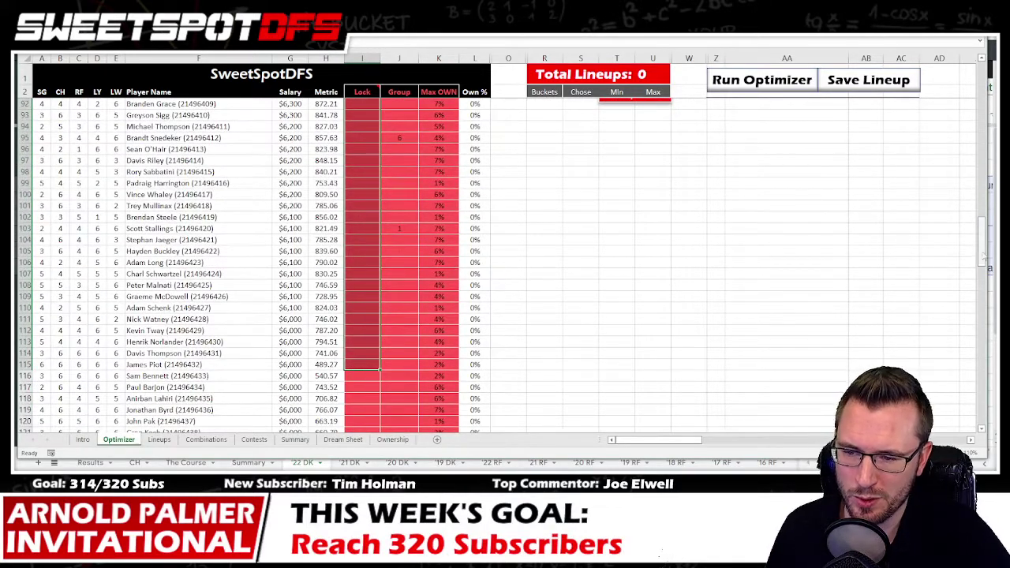
pyautogui.moveTo(982, 251); pyautogui.dragTo(980, 79)
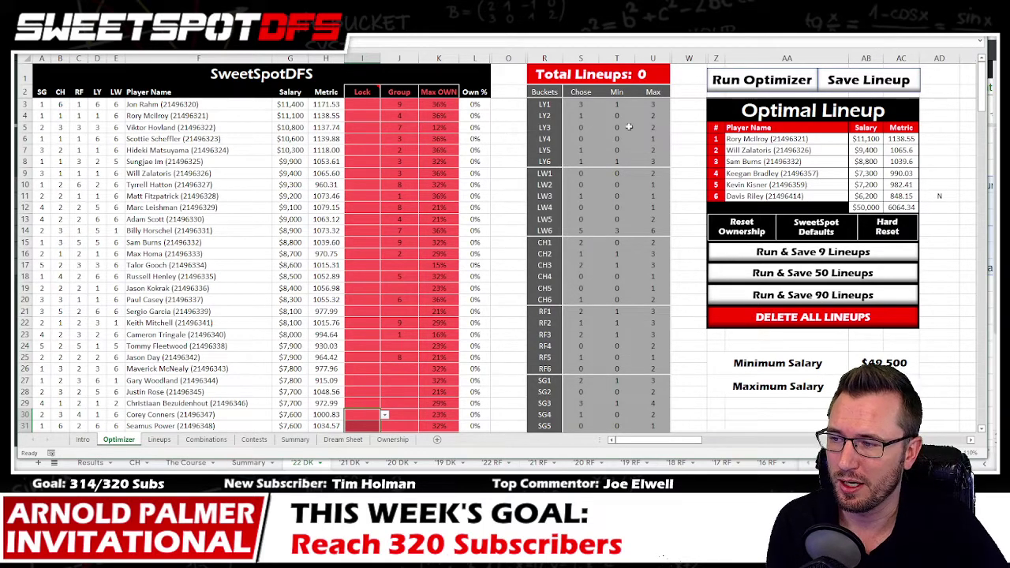
# Review the bucket Min and Max limits from LY1 down to G1, and select the $11,100 golfer's name.
pyautogui.click(617, 106)
pyautogui.moveTo(616, 106); pyautogui.dragTo(652, 338)
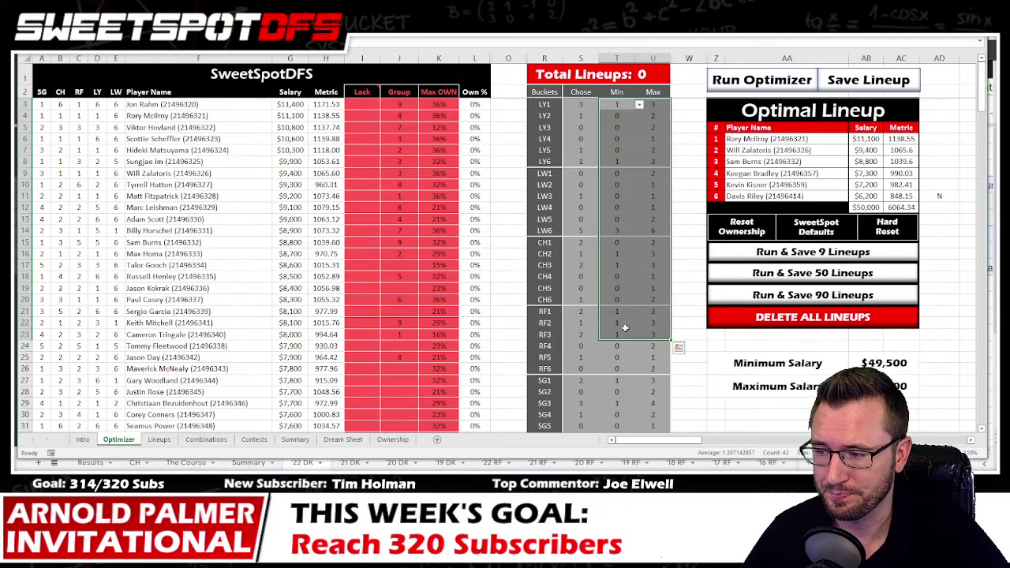
pyautogui.scroll(-3, 614, 318)
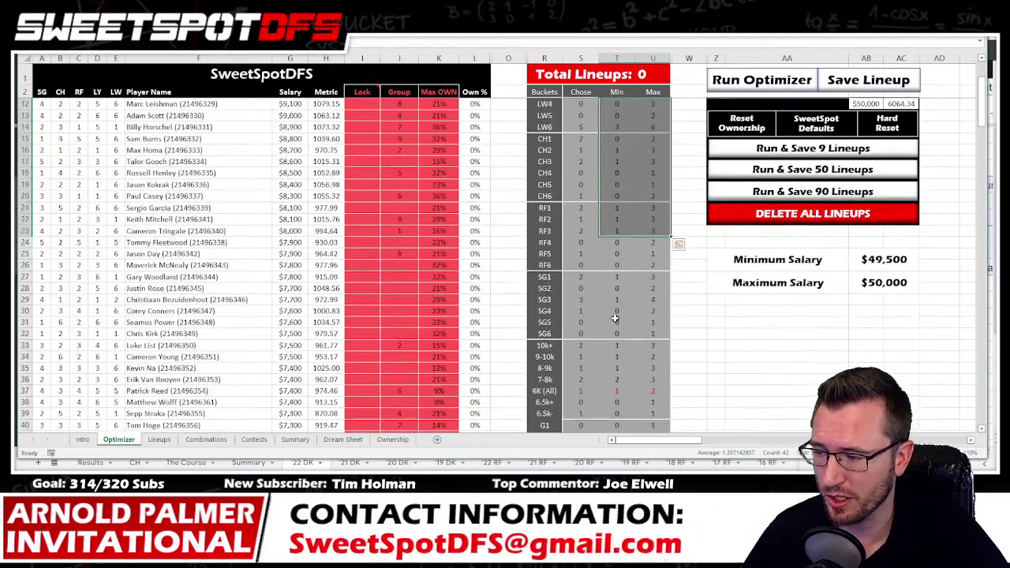
pyautogui.scroll(3, 615, 318)
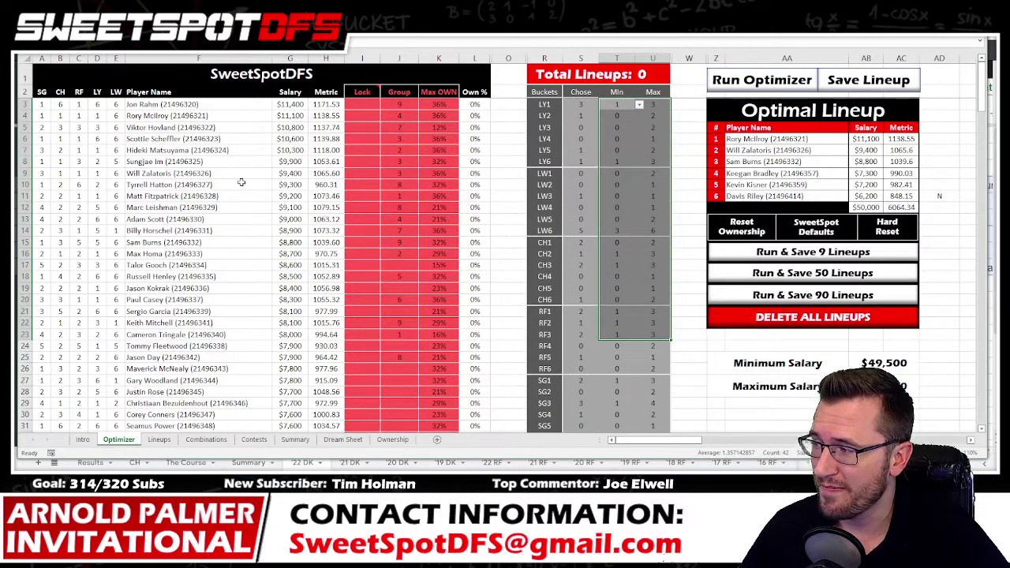
pyautogui.click(187, 116)
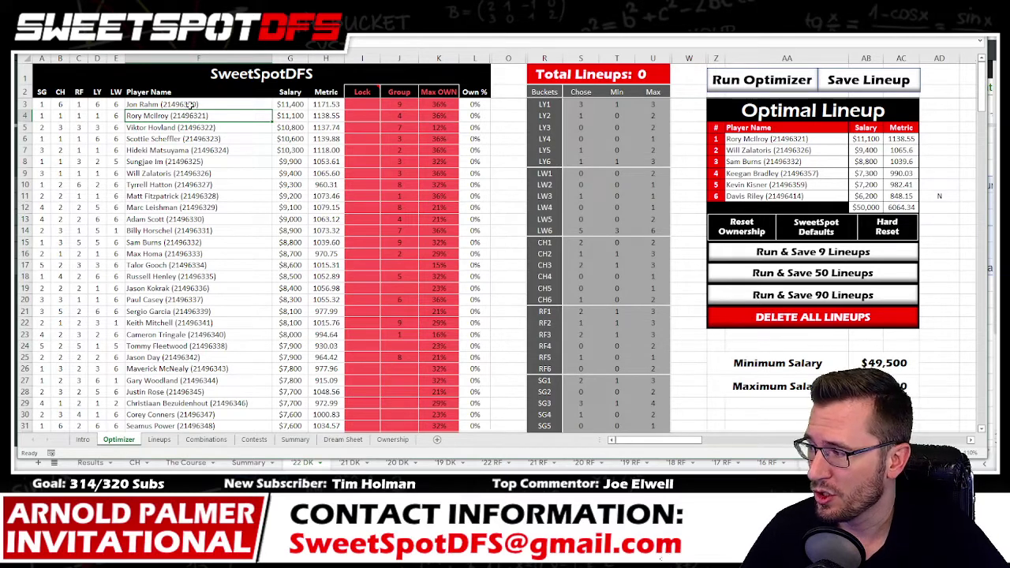
# Highlight the high-salary golfers' names in rows 3, 4, 6, 7, 9, 11, 12 and 13 as one combined selection.
pyautogui.moveTo(189, 105); pyautogui.dragTo(211, 151)
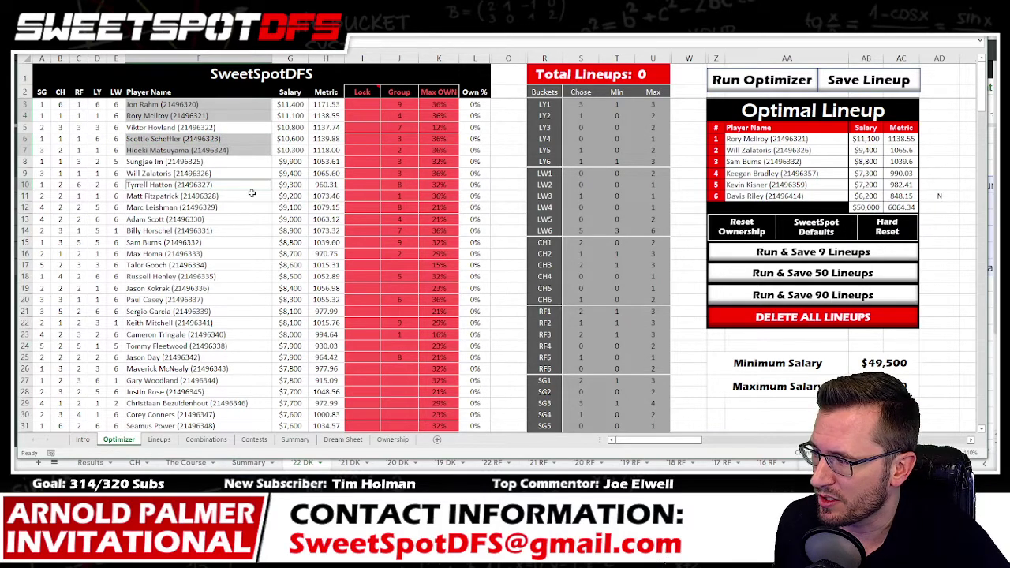
pyautogui.keyDown('ctrl'); pyautogui.click(197, 173); pyautogui.keyUp('ctrl')
pyautogui.keyDown('ctrl'); pyautogui.click(167, 195); pyautogui.keyUp('ctrl')
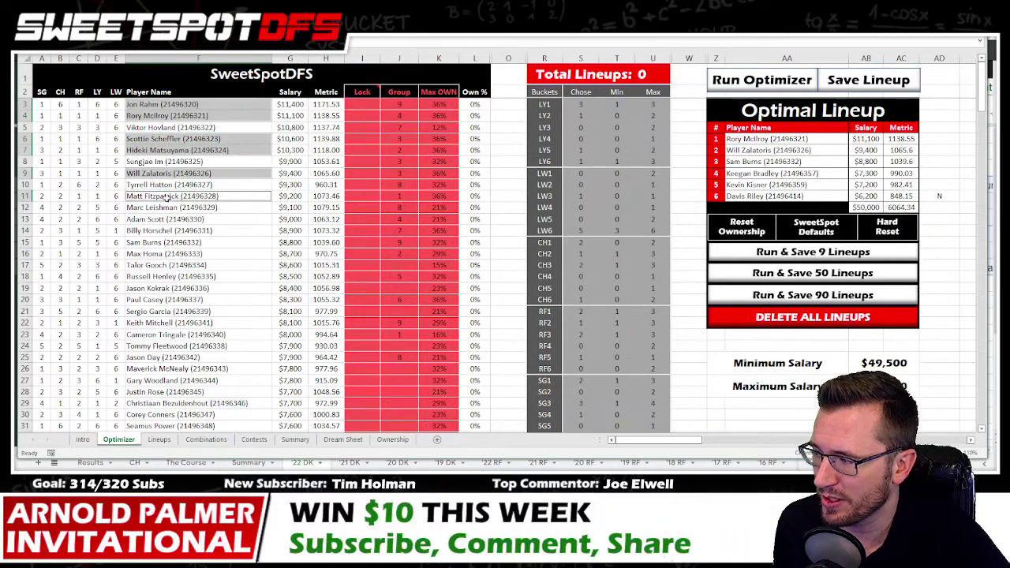
pyautogui.keyDown('ctrl'); pyautogui.click(193, 207); pyautogui.keyUp('ctrl')
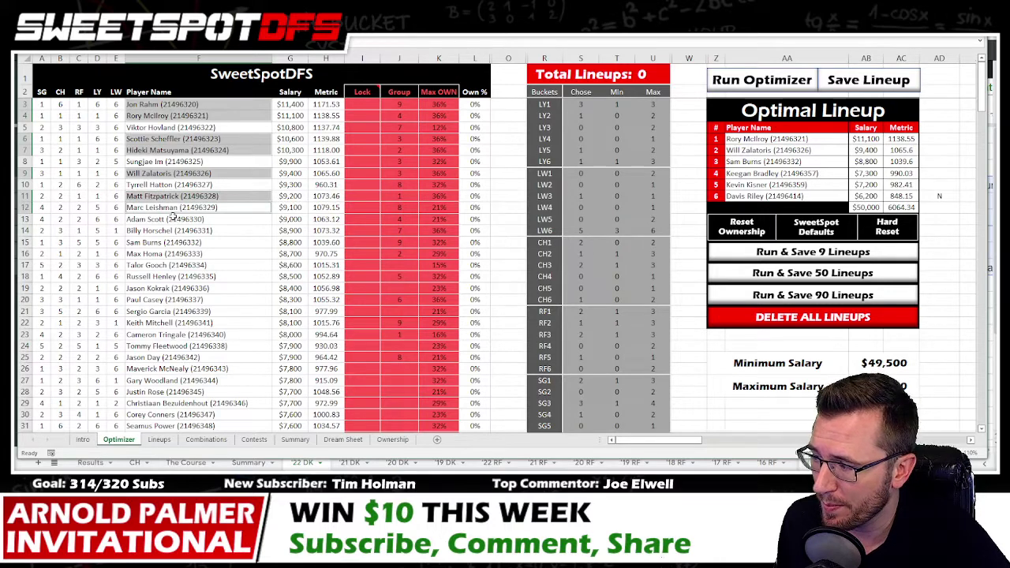
pyautogui.keyDown('ctrl'); pyautogui.click(170, 218); pyautogui.keyUp('ctrl')
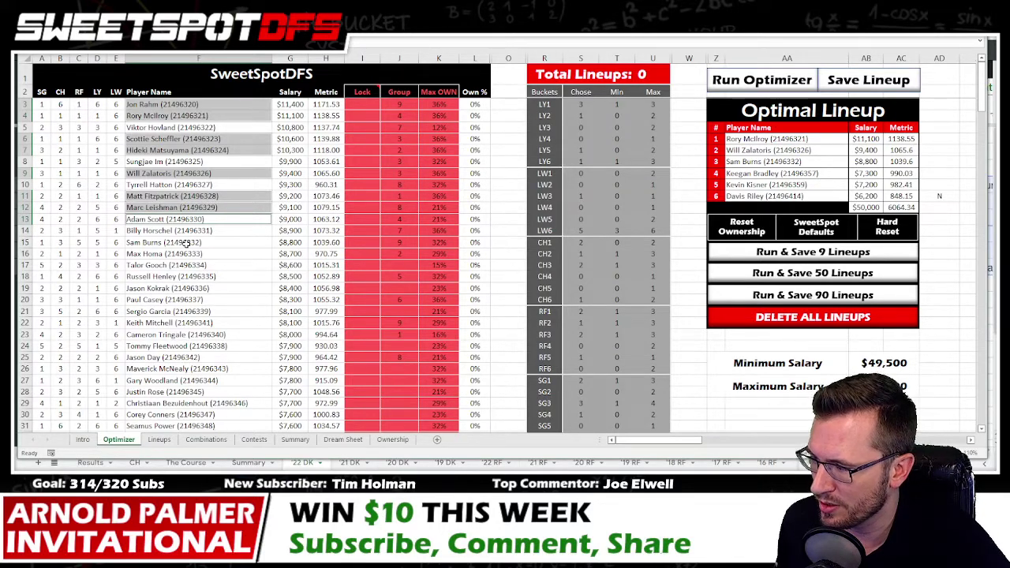
# Highlight the $8,000 to $8,900 golfers in rows 14 to 23, followed by the $7,000-range golfers in rows 24 to 36.
pyautogui.moveTo(203, 231); pyautogui.dragTo(203, 333)
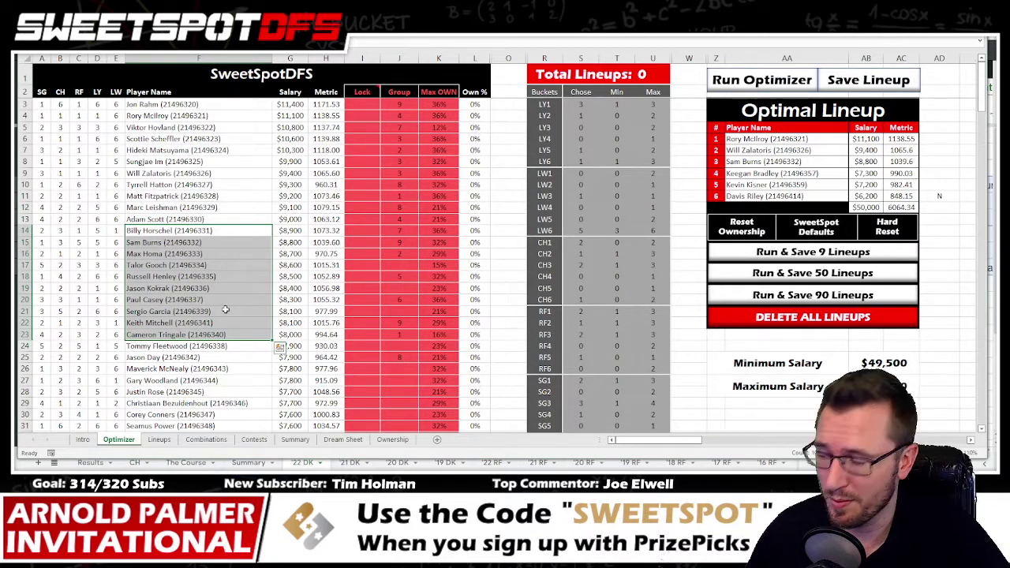
pyautogui.scroll(-2, 225, 311)
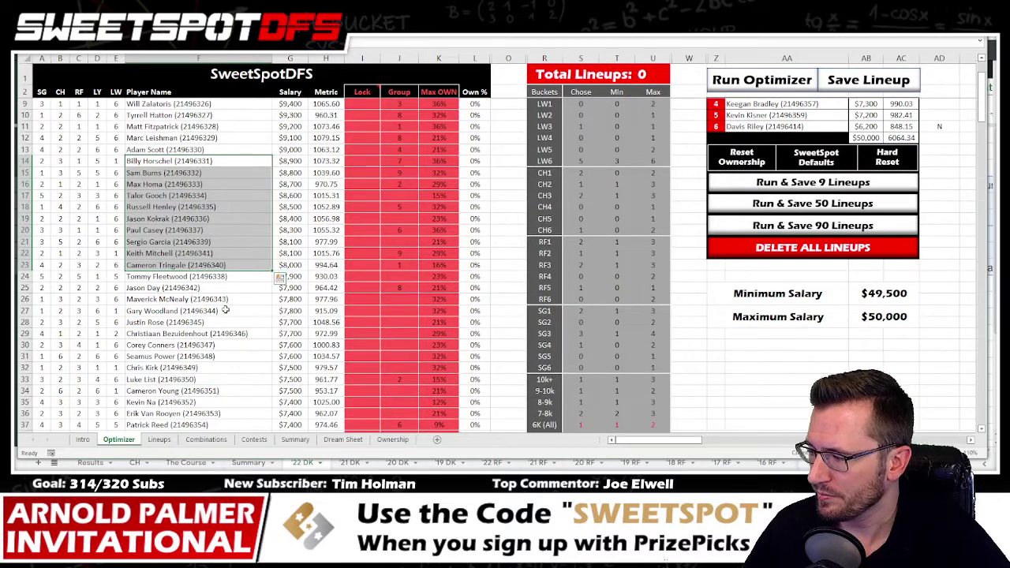
pyautogui.moveTo(218, 278); pyautogui.dragTo(221, 414)
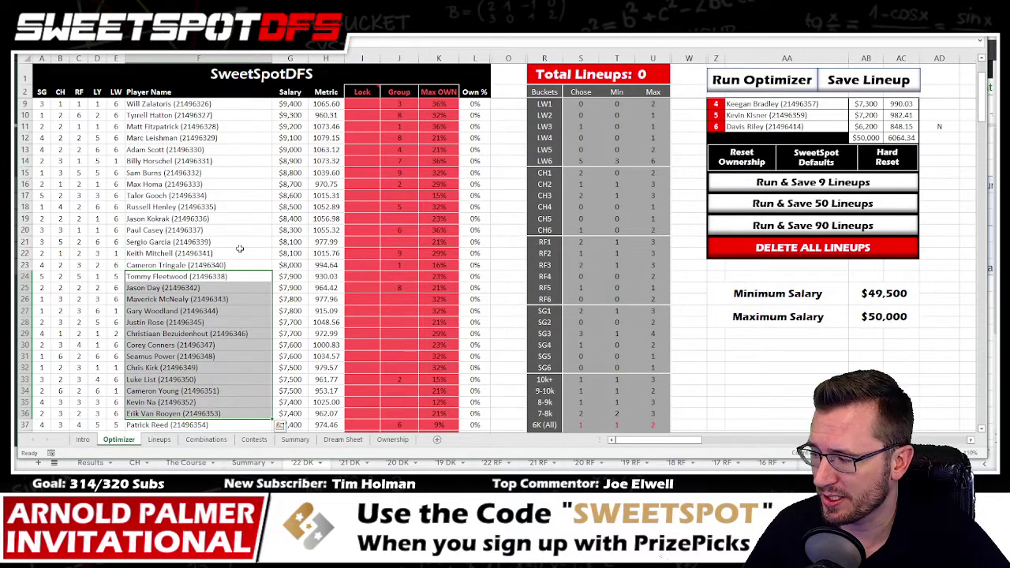
pyautogui.scroll(2, 239, 249)
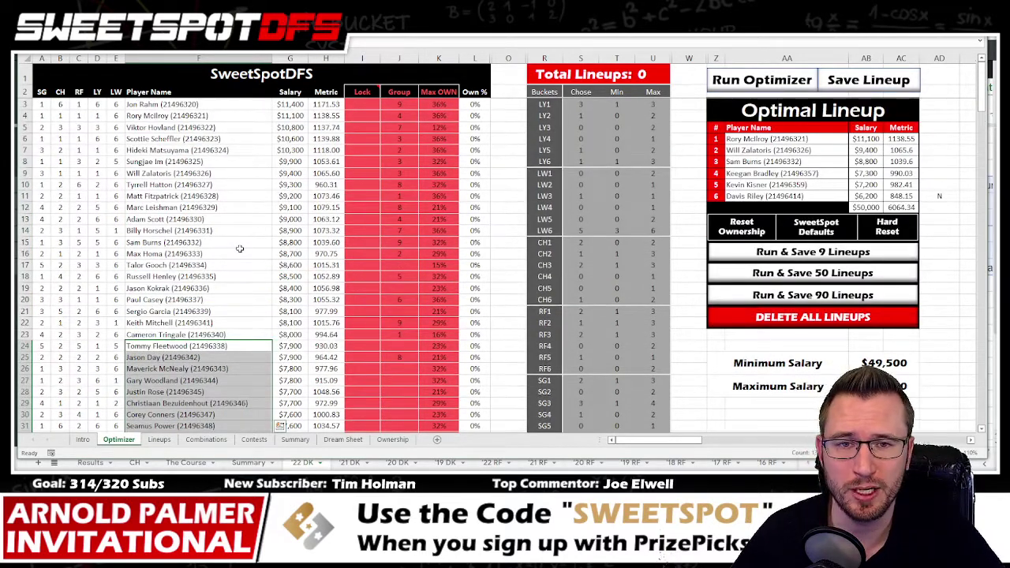